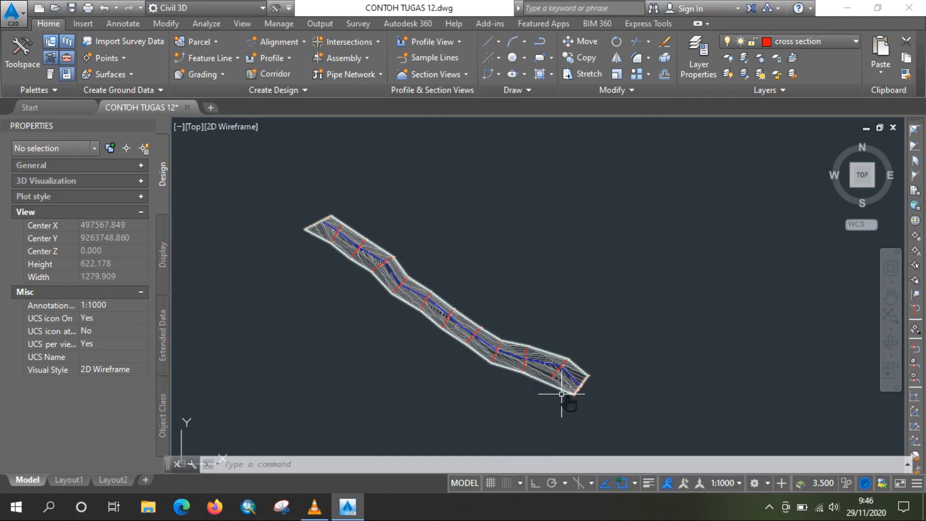
Examine the existing ground surface, its contours, the red cross-section lines with their elevation points, and the blue river centreline
{"action": "scroll", "coordinate": [574, 391], "scroll_direction": "up", "scroll_amount": 4}
{"action": "left_click", "coordinate": [588, 339]}
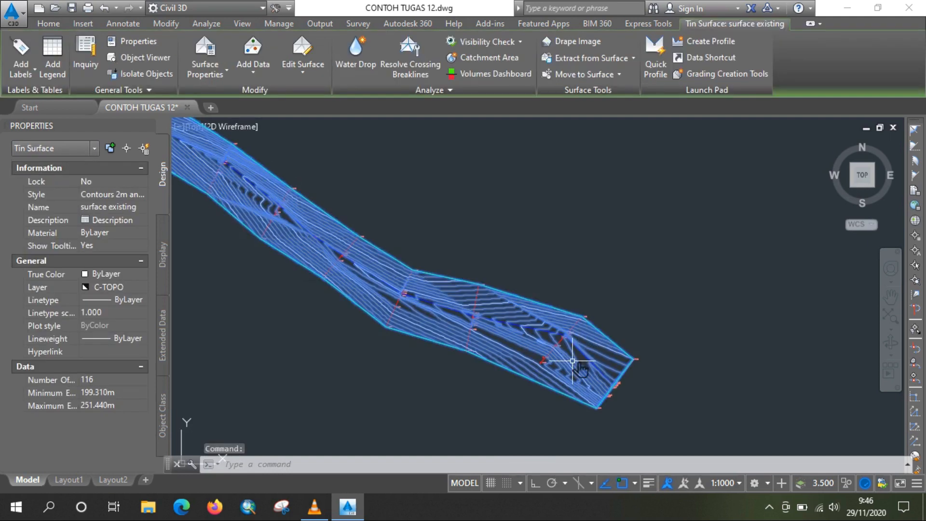
{"action": "key", "text": "Escape"}
{"action": "key", "text": "Escape"}
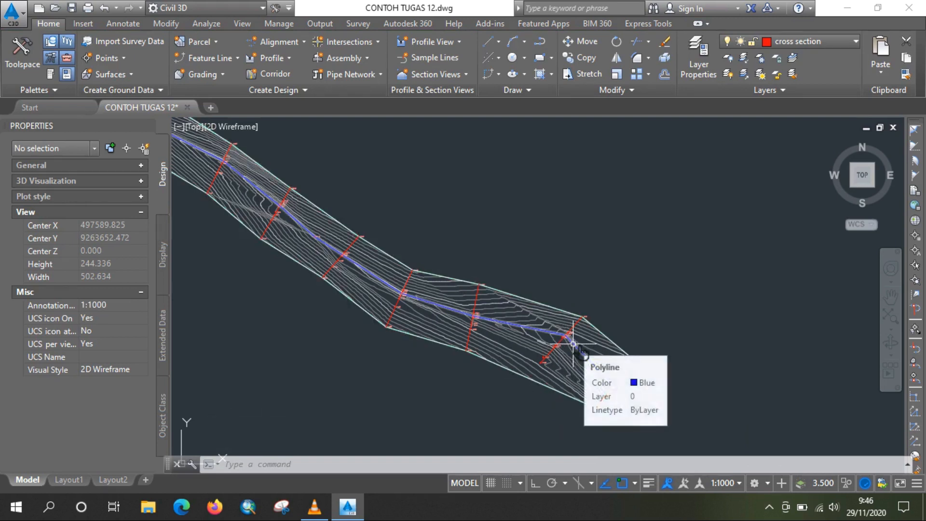
{"action": "scroll", "coordinate": [581, 354], "scroll_direction": "down", "scroll_amount": 2}
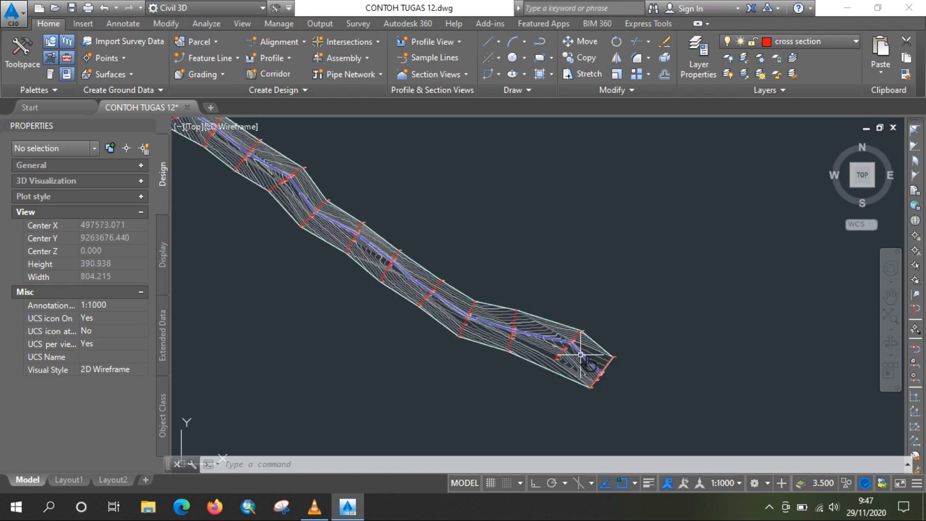
{"action": "scroll", "coordinate": [519, 324], "scroll_direction": "up", "scroll_amount": 2}
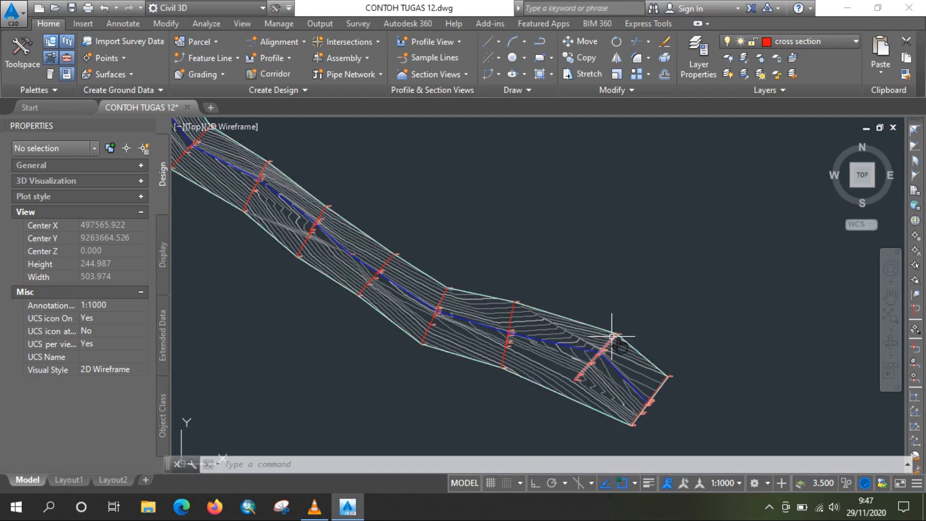
{"action": "scroll", "coordinate": [615, 336], "scroll_direction": "up", "scroll_amount": 2}
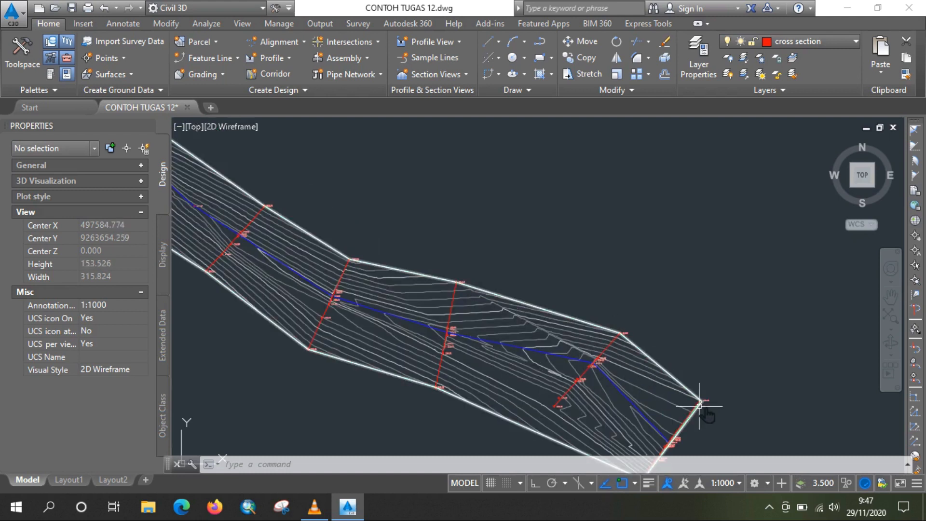
{"action": "scroll", "coordinate": [569, 329], "scroll_direction": "down", "scroll_amount": 2}
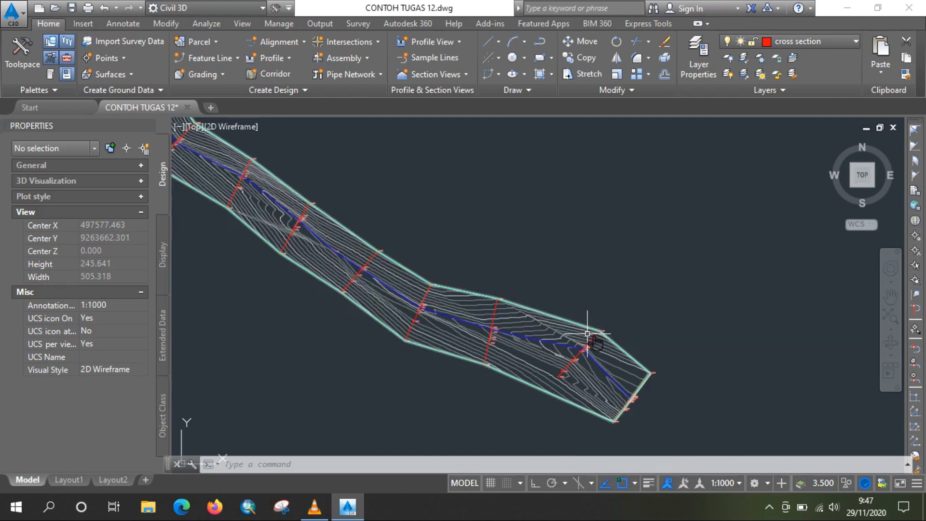
{"action": "scroll", "coordinate": [357, 270], "scroll_direction": "up", "scroll_amount": 4}
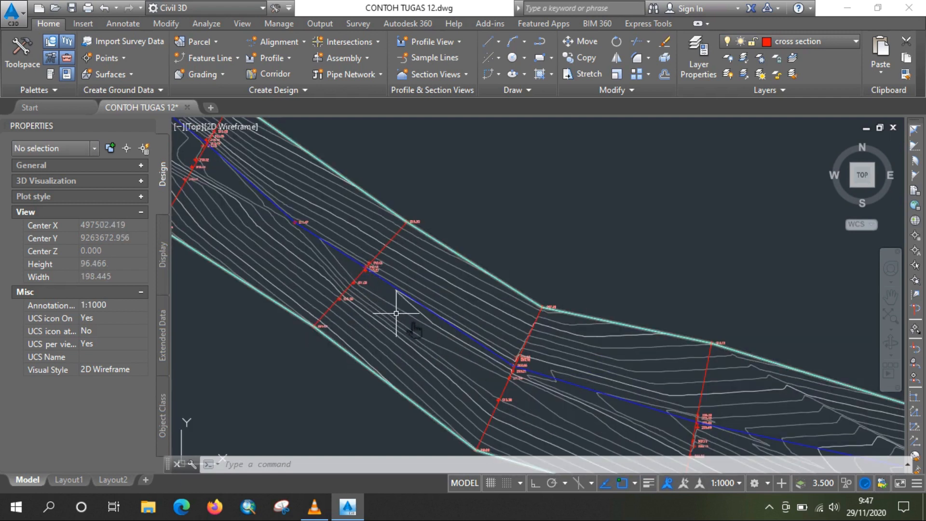
{"action": "scroll", "coordinate": [523, 378], "scroll_direction": "up", "scroll_amount": 6}
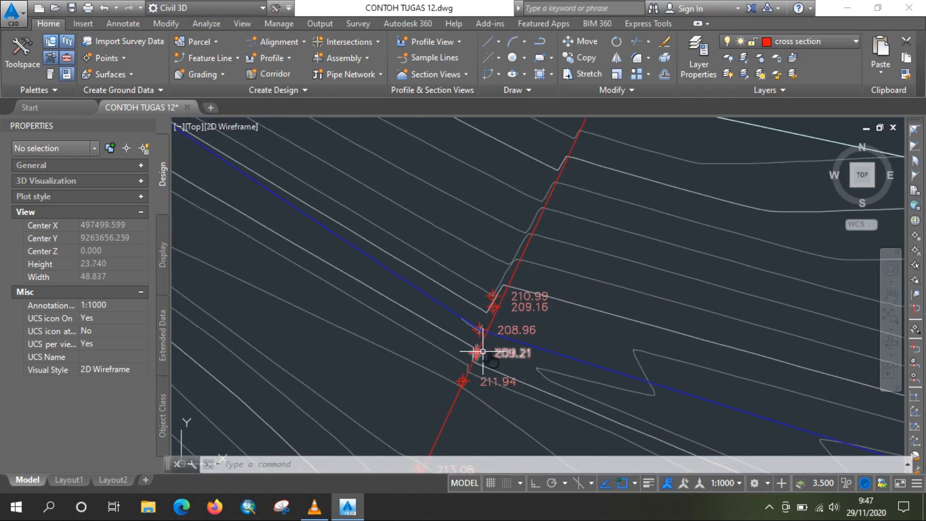
{"action": "scroll", "coordinate": [468, 313], "scroll_direction": "down", "scroll_amount": 4}
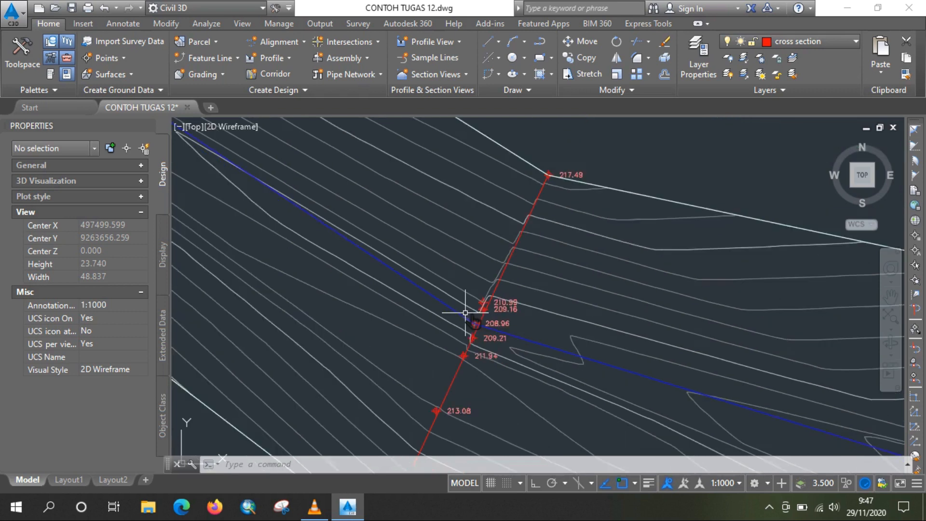
{"action": "scroll", "coordinate": [453, 313], "scroll_direction": "down", "scroll_amount": 2}
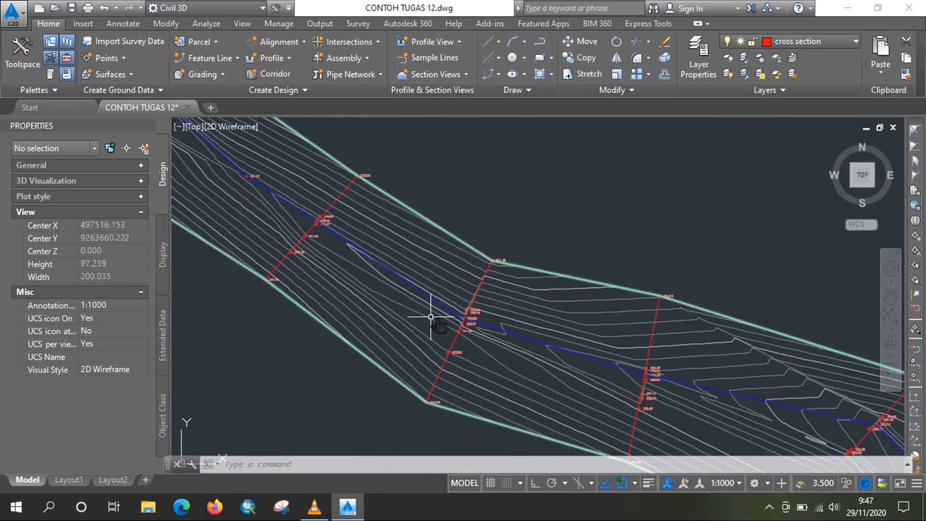
{"action": "scroll", "coordinate": [535, 353], "scroll_direction": "down", "scroll_amount": 2}
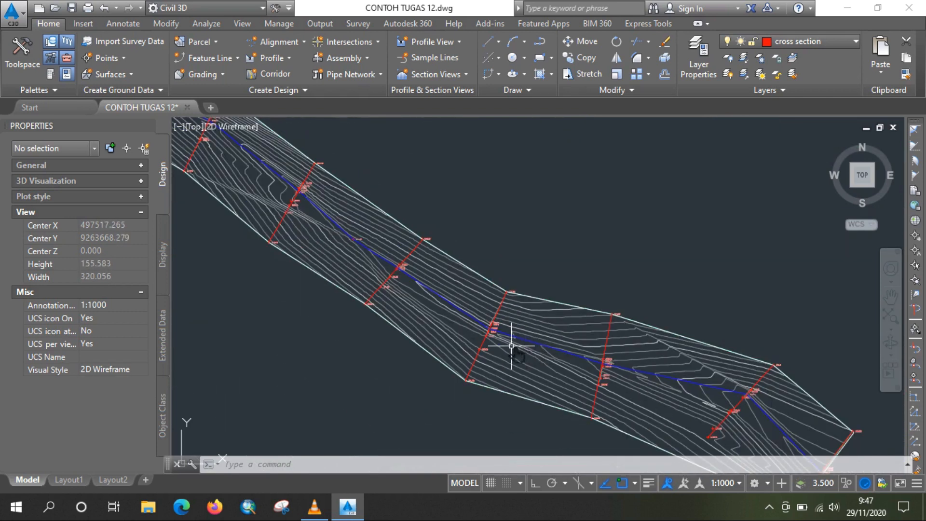
{"action": "scroll", "coordinate": [520, 318], "scroll_direction": "down", "scroll_amount": 2}
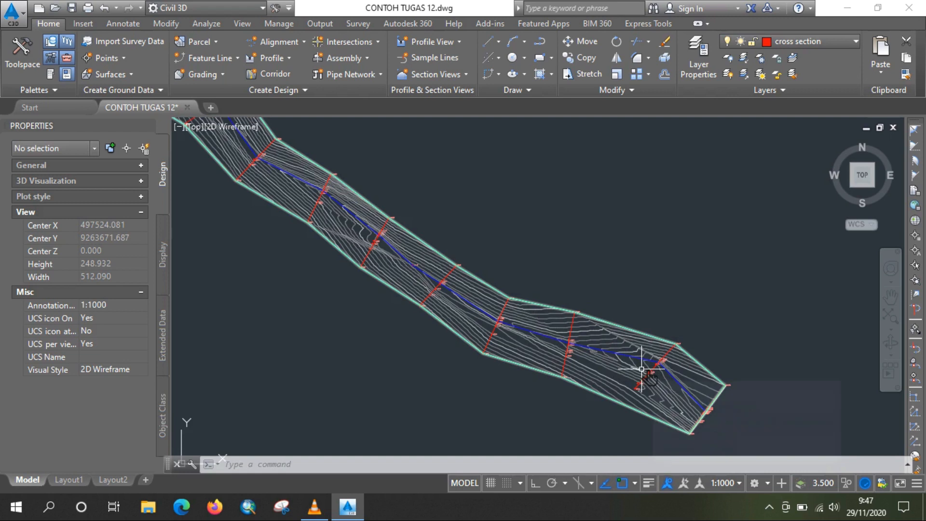
{"action": "key", "text": "Escape"}
{"action": "key", "text": "Escape"}
{"action": "scroll", "coordinate": [451, 341], "scroll_direction": "down", "scroll_amount": 2}
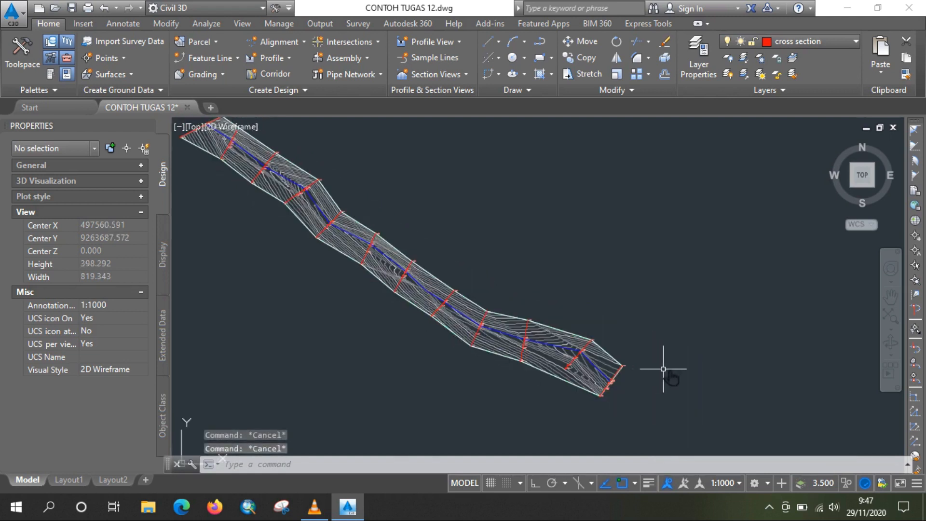
{"action": "scroll", "coordinate": [636, 361], "scroll_direction": "up", "scroll_amount": 2}
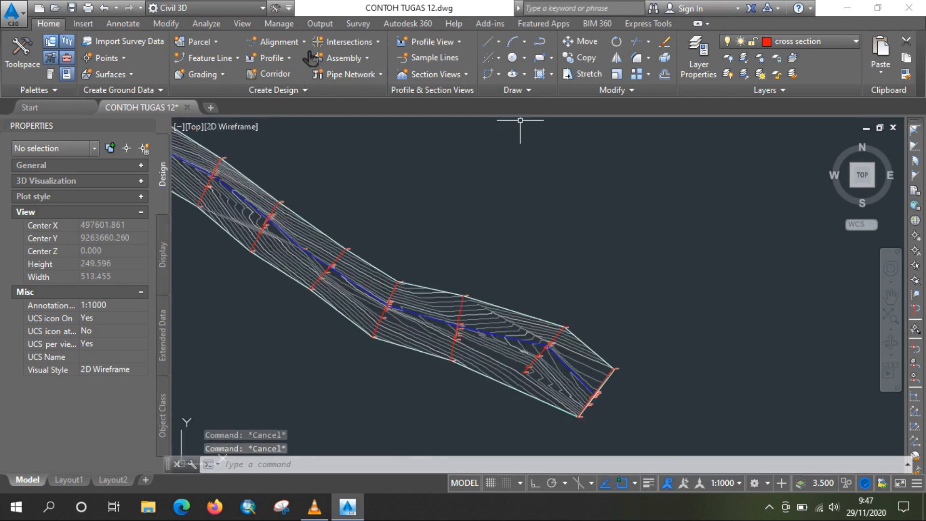
Start Create Alignment from Objects with the blue river centreline polyline and accept its direction
{"action": "left_click", "coordinate": [279, 42]}
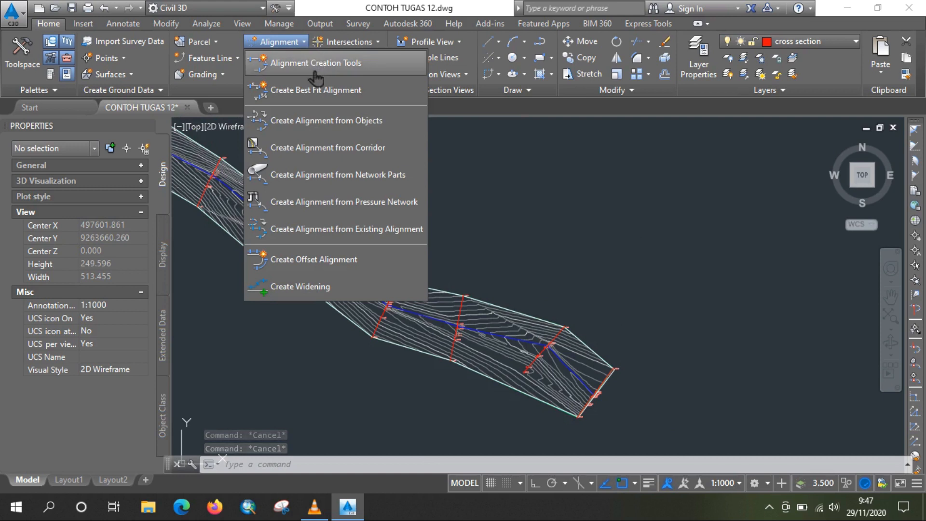
{"action": "left_click", "coordinate": [340, 121]}
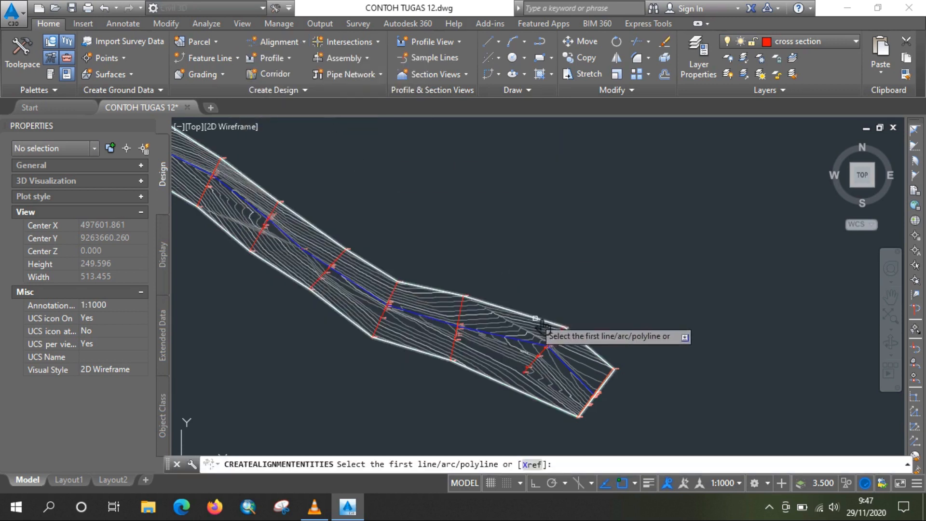
{"action": "scroll", "coordinate": [591, 395], "scroll_direction": "up", "scroll_amount": 2}
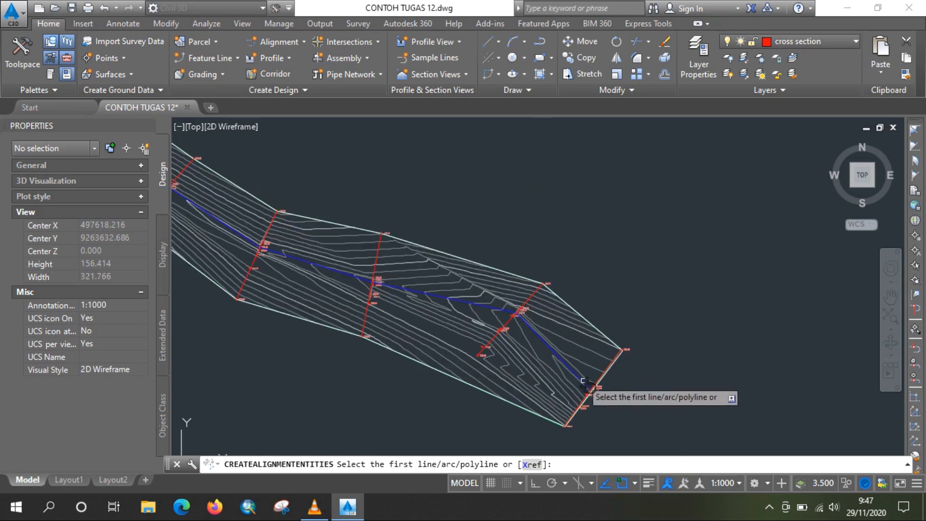
{"action": "left_click", "coordinate": [545, 343]}
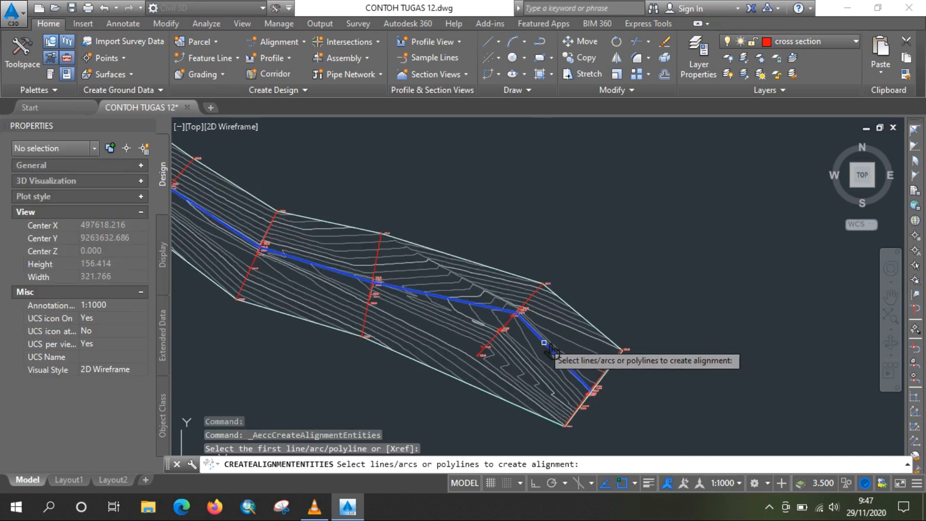
{"action": "key", "text": "Return"}
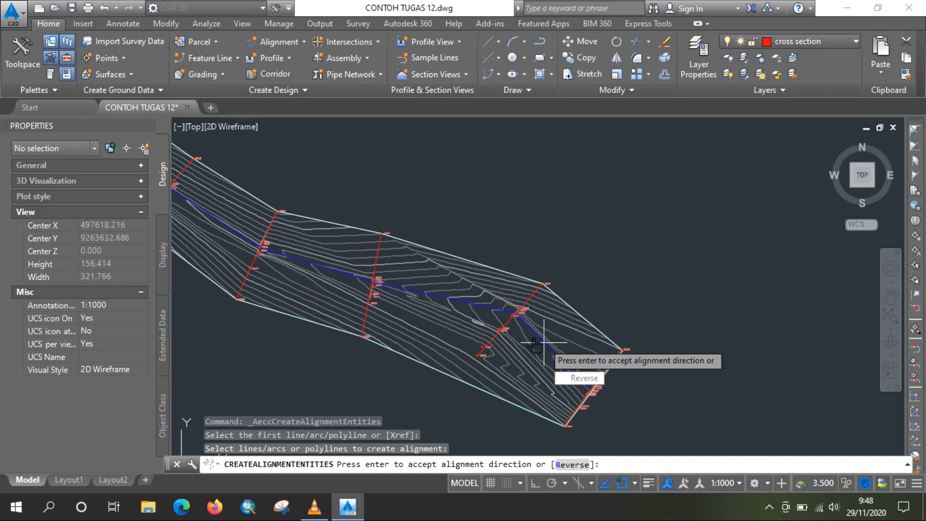
{"action": "key", "text": "Return"}
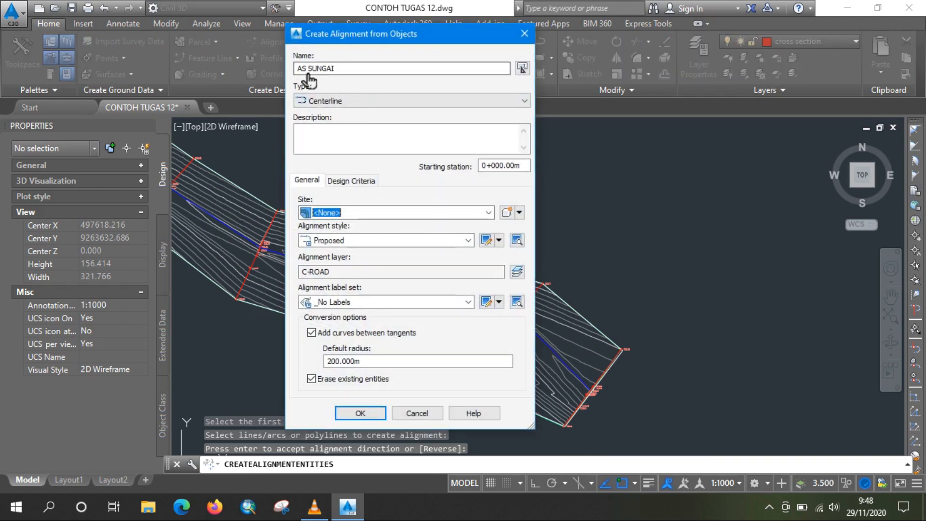
Create the centerline alignment AS SUNGAI with curves between tangents, turning off the option to erase existing entities
{"action": "left_click", "coordinate": [336, 72]}
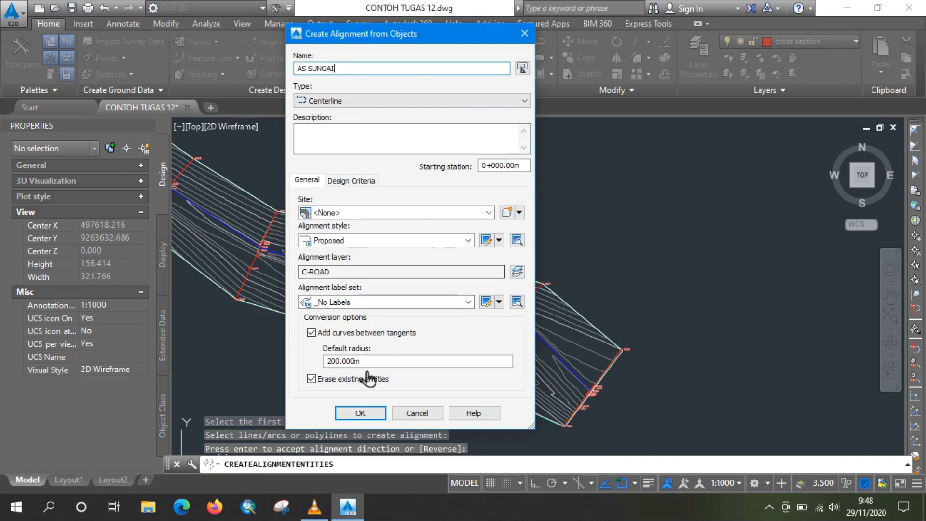
{"action": "left_click", "coordinate": [333, 382]}
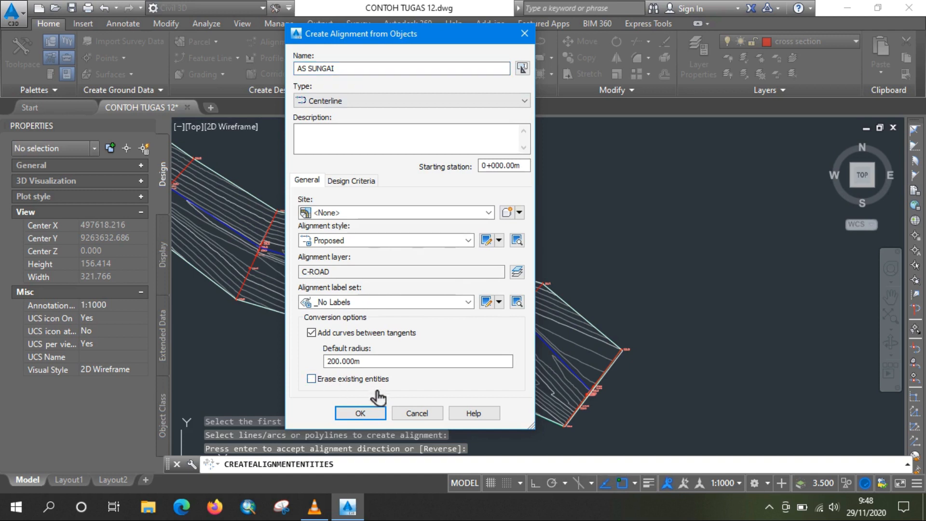
{"action": "left_click", "coordinate": [361, 413]}
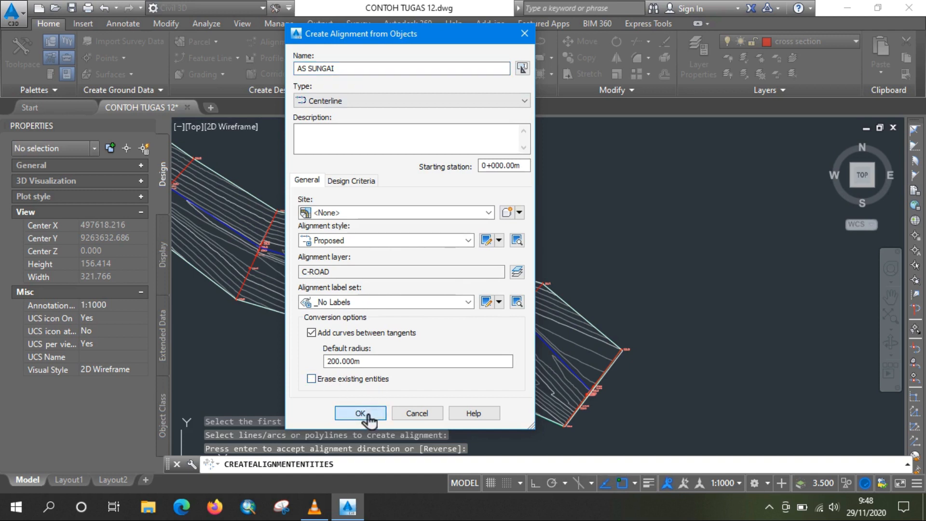
Inspect the new AS SUNGAI alignment at its bends and along the whole river strip
{"action": "scroll", "coordinate": [516, 321], "scroll_direction": "up", "scroll_amount": 4}
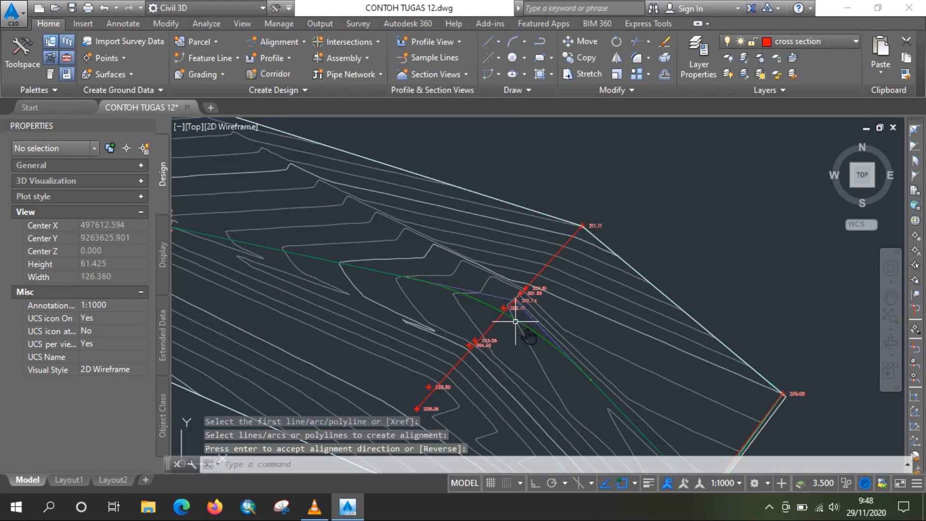
{"action": "scroll", "coordinate": [542, 333], "scroll_direction": "down", "scroll_amount": 4}
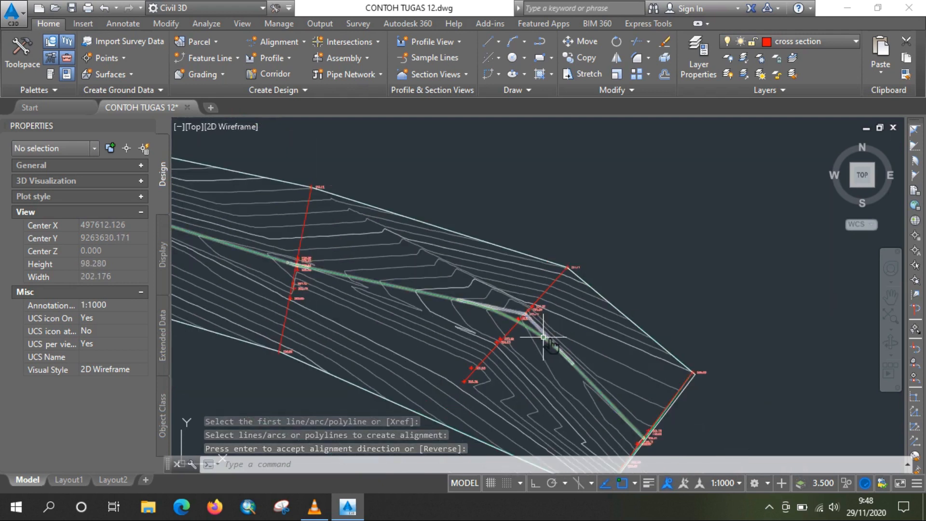
{"action": "scroll", "coordinate": [543, 337], "scroll_direction": "down", "scroll_amount": 2}
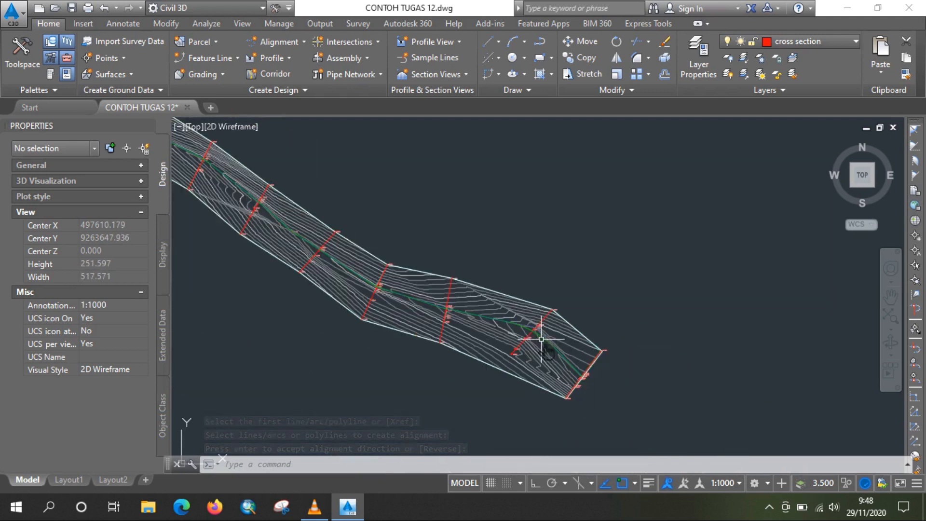
{"action": "scroll", "coordinate": [576, 358], "scroll_direction": "down", "scroll_amount": 2}
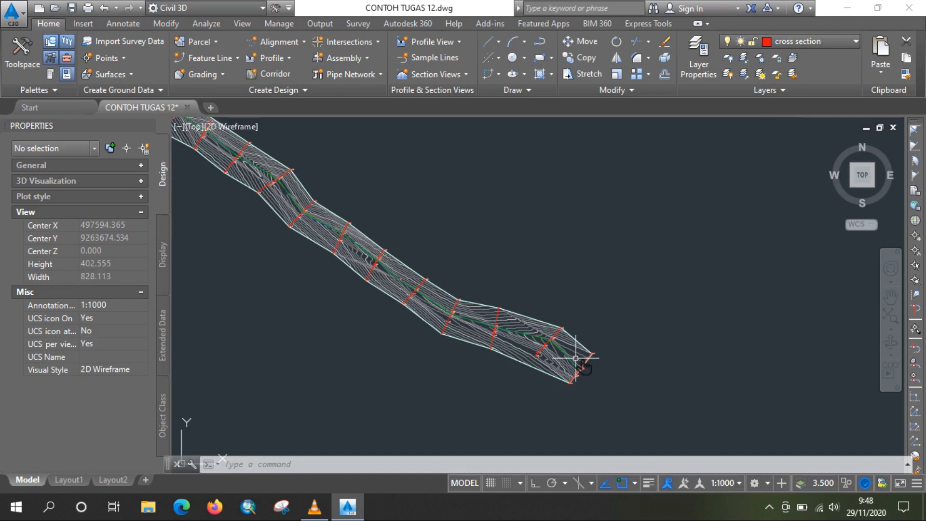
{"action": "scroll", "coordinate": [579, 359], "scroll_direction": "down", "scroll_amount": 2}
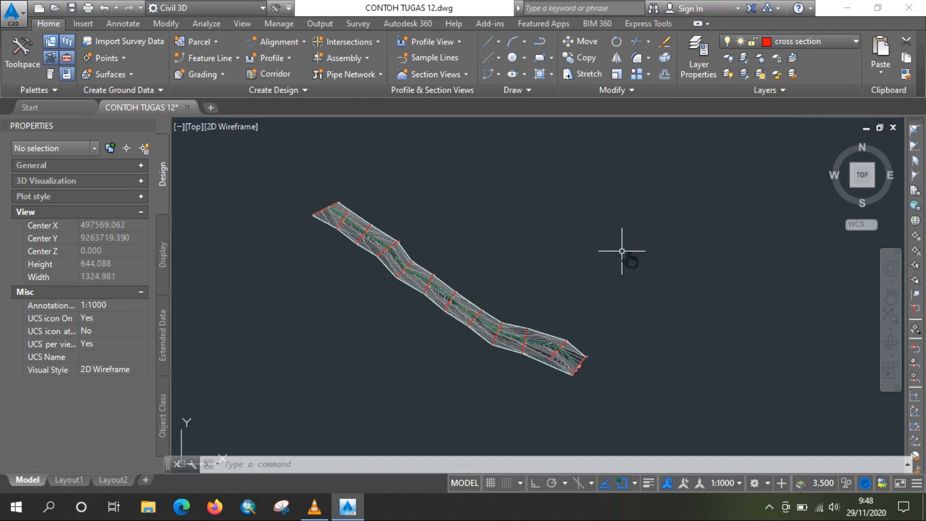
{"action": "left_click", "coordinate": [565, 353]}
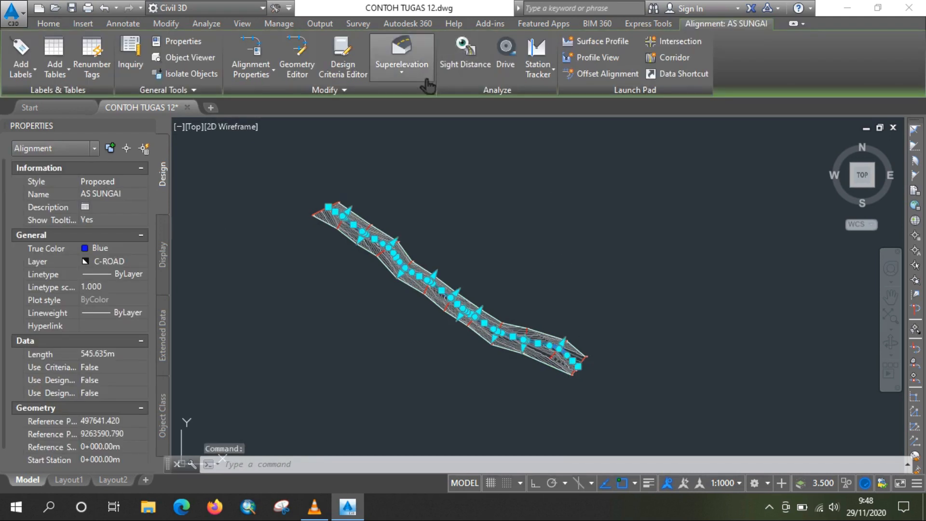
{"action": "key", "text": "Escape"}
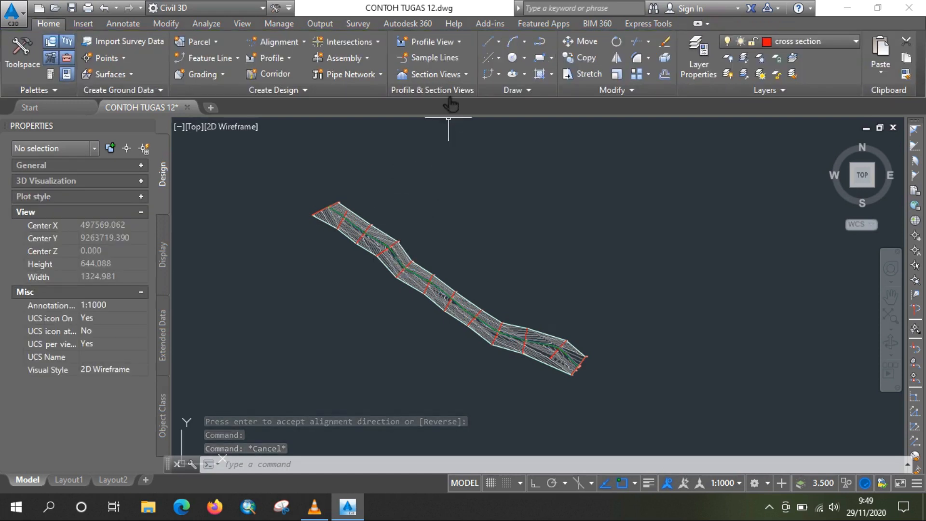
Create a sample line group on the AS SUNGAI alignment, sampling surface existing with the default name and styles
{"action": "left_click", "coordinate": [446, 62]}
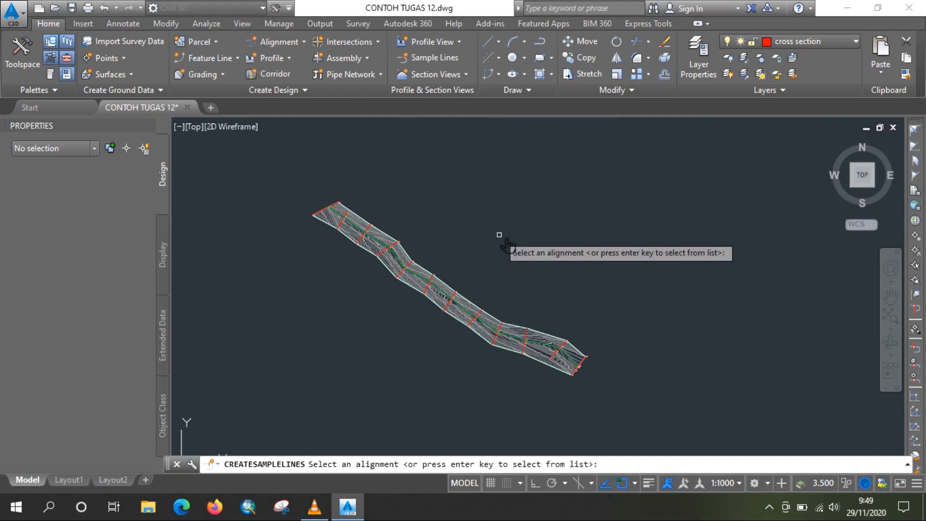
{"action": "scroll", "coordinate": [601, 369], "scroll_direction": "up", "scroll_amount": 4}
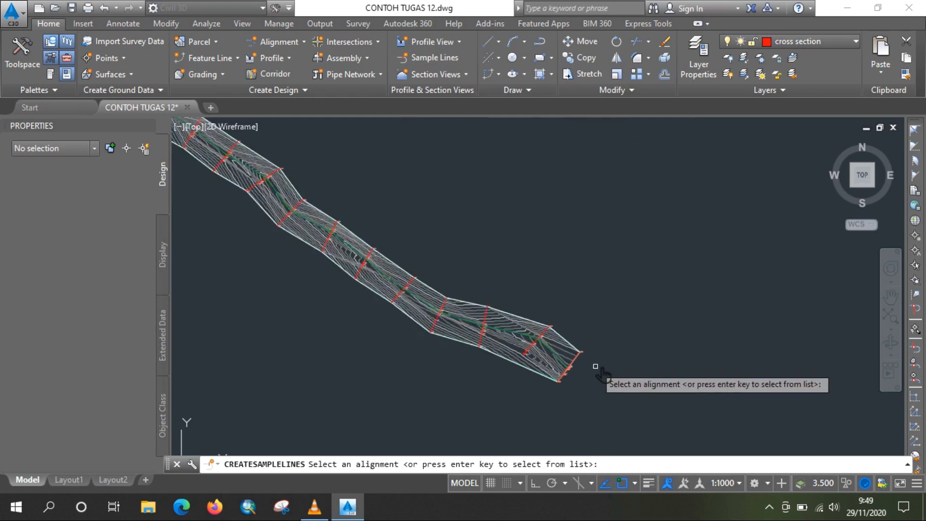
{"action": "scroll", "coordinate": [597, 367], "scroll_direction": "up", "scroll_amount": 2}
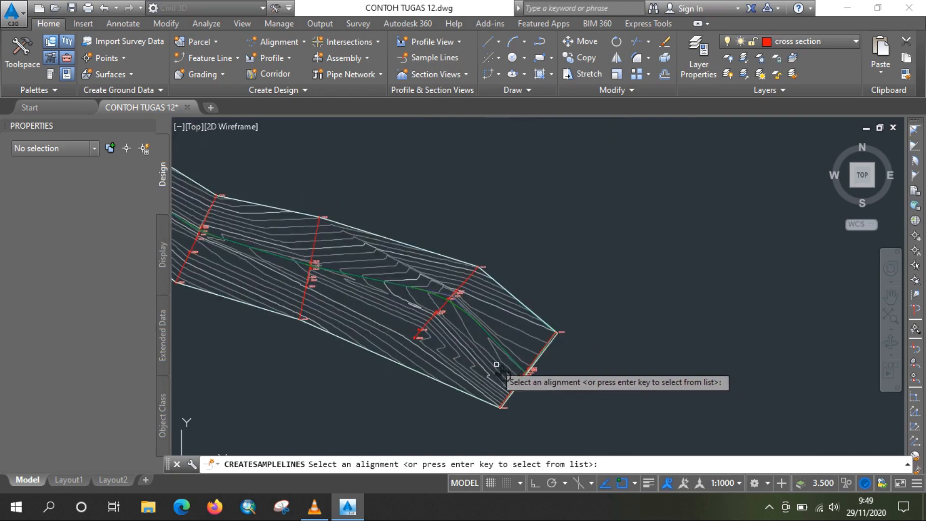
{"action": "left_click", "coordinate": [454, 306]}
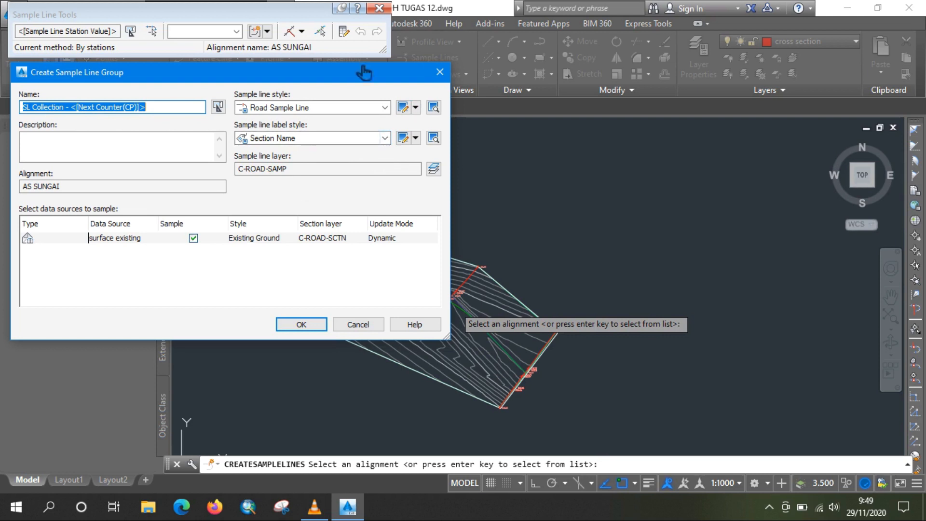
{"action": "left_click", "coordinate": [312, 329]}
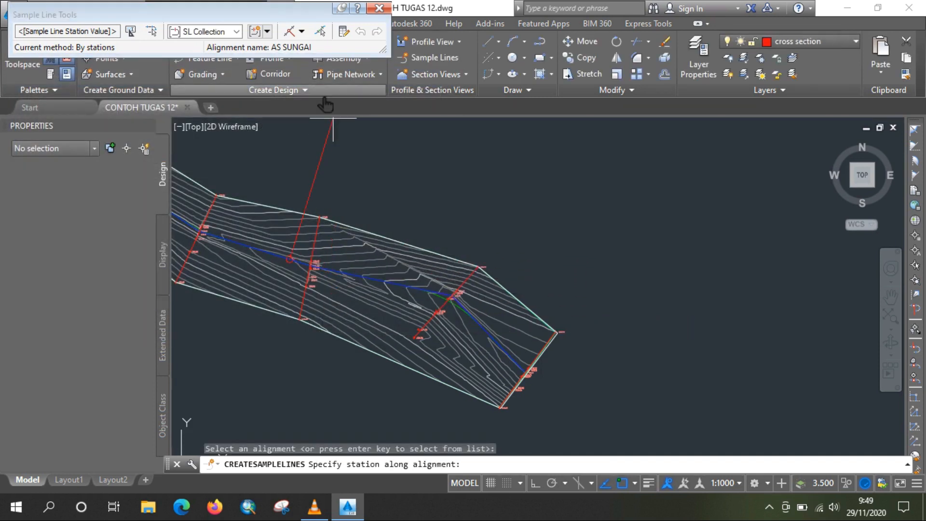
Switch the sample line method to selecting existing polylines and select all the red cross-section lines along the river strip
{"action": "left_click", "coordinate": [311, 31]}
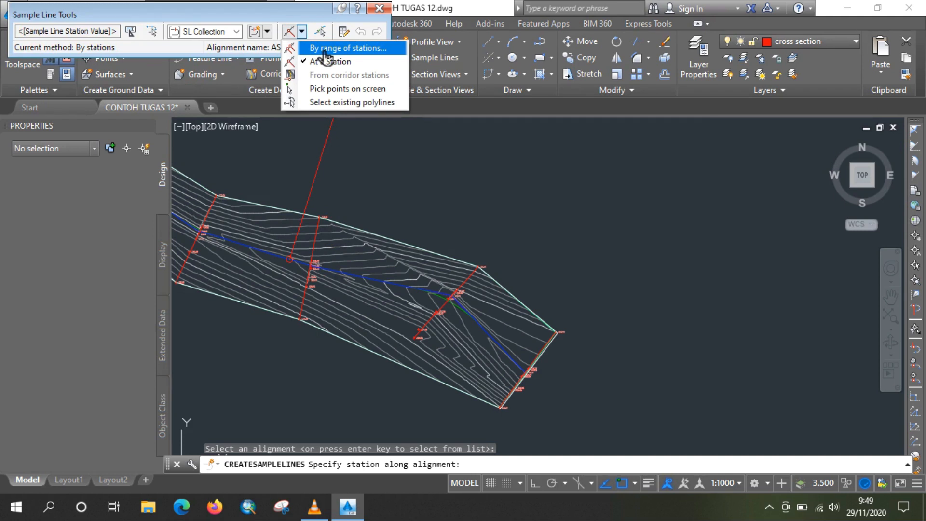
{"action": "left_click", "coordinate": [347, 103]}
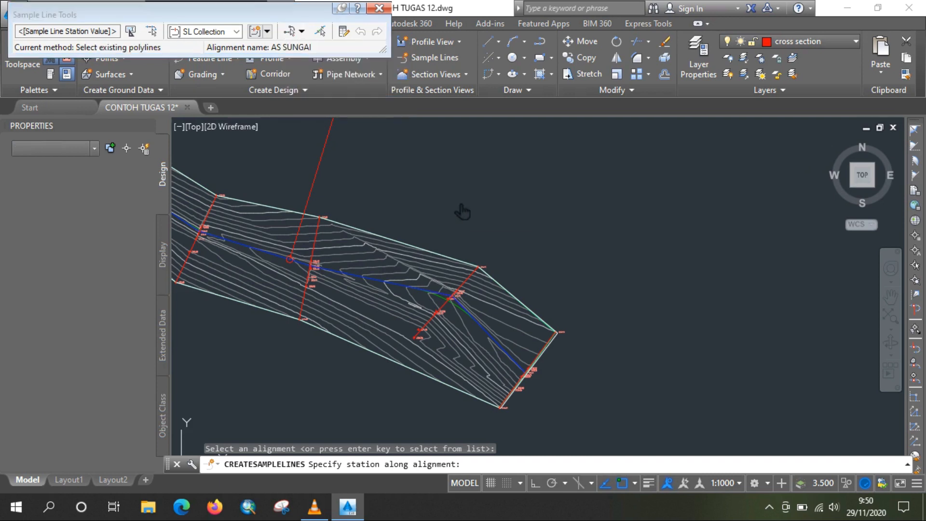
{"action": "scroll", "coordinate": [513, 244], "scroll_direction": "down", "scroll_amount": 3}
{"action": "scroll", "coordinate": [513, 243], "scroll_direction": "down", "scroll_amount": 5}
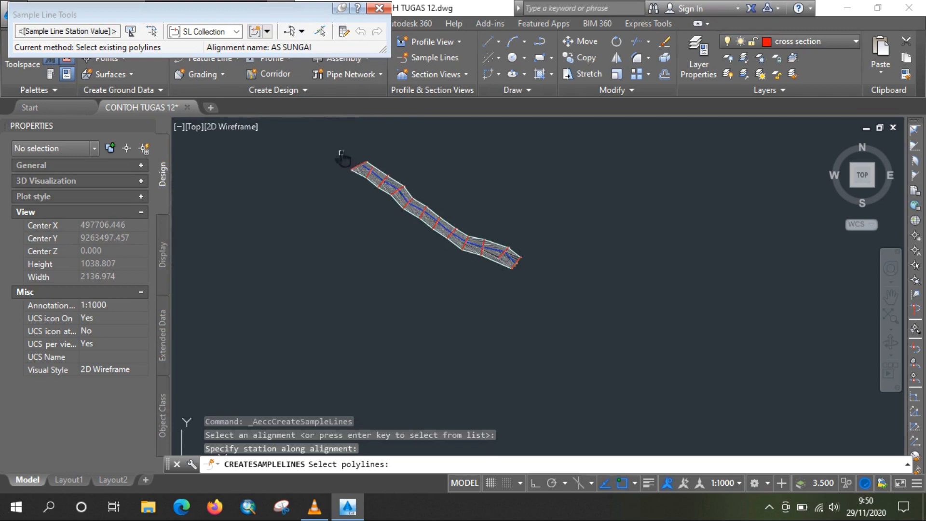
{"action": "left_click", "coordinate": [317, 136]}
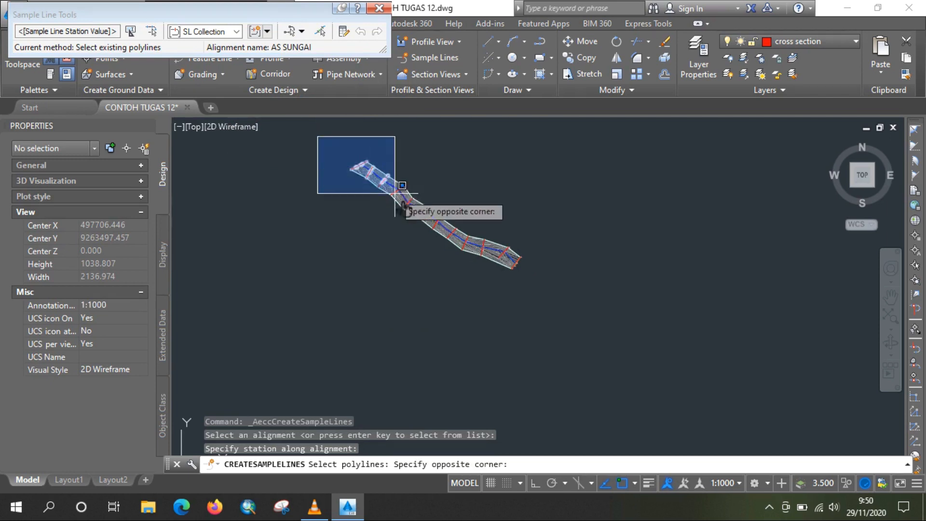
{"action": "left_click", "coordinate": [405, 223]}
{"action": "left_click", "coordinate": [401, 160]}
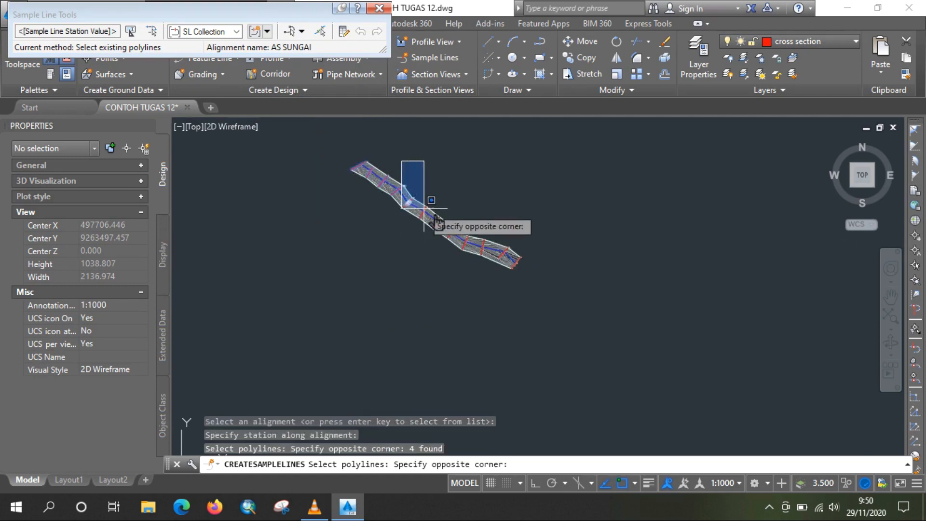
{"action": "left_click", "coordinate": [452, 226]}
{"action": "left_click", "coordinate": [443, 204]}
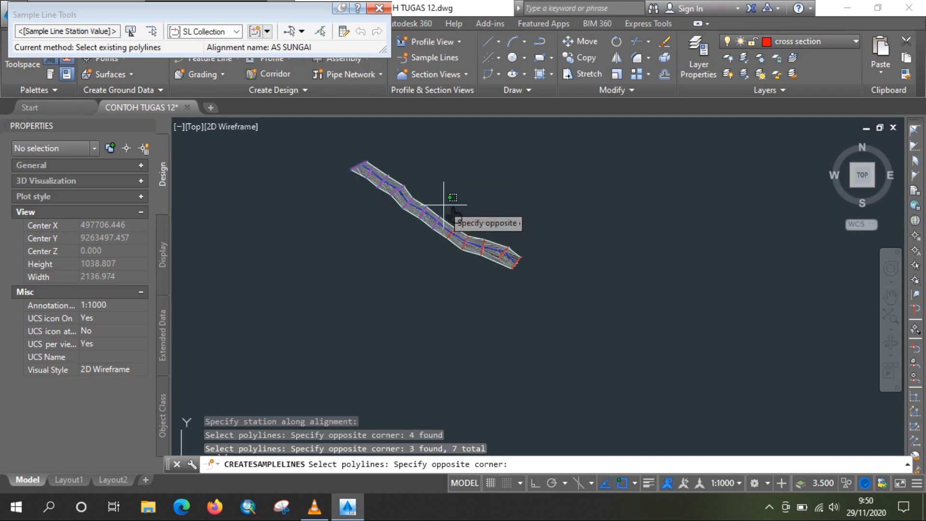
{"action": "left_click", "coordinate": [484, 265]}
{"action": "left_click", "coordinate": [476, 223]}
{"action": "left_click", "coordinate": [500, 261]}
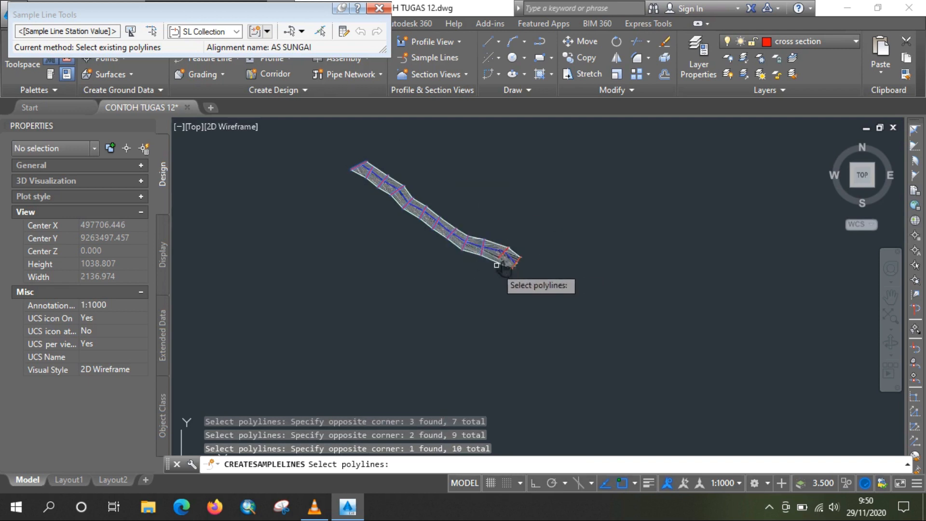
{"action": "left_click", "coordinate": [501, 244]}
{"action": "left_click", "coordinate": [548, 310]}
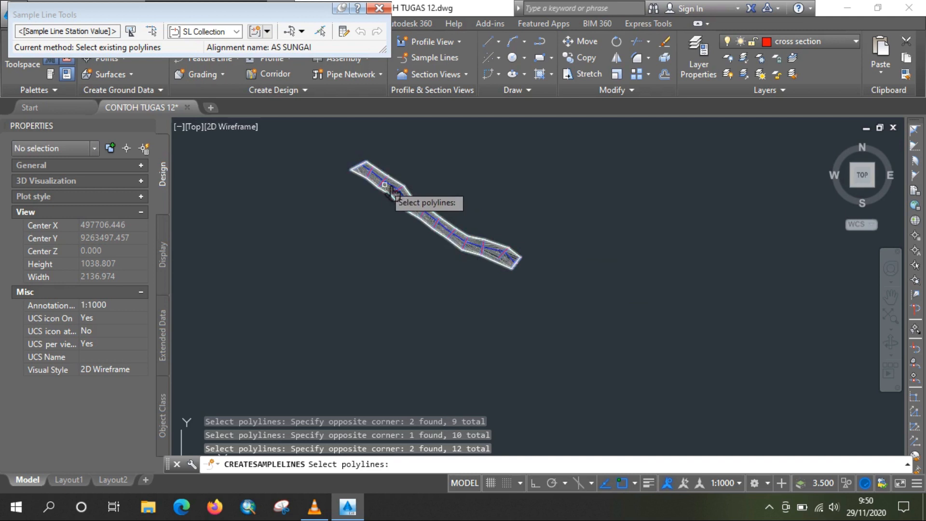
Check the selected cross-section polylines along the whole strip and create the sample lines from them
{"action": "scroll", "coordinate": [383, 181], "scroll_direction": "up", "scroll_amount": 2}
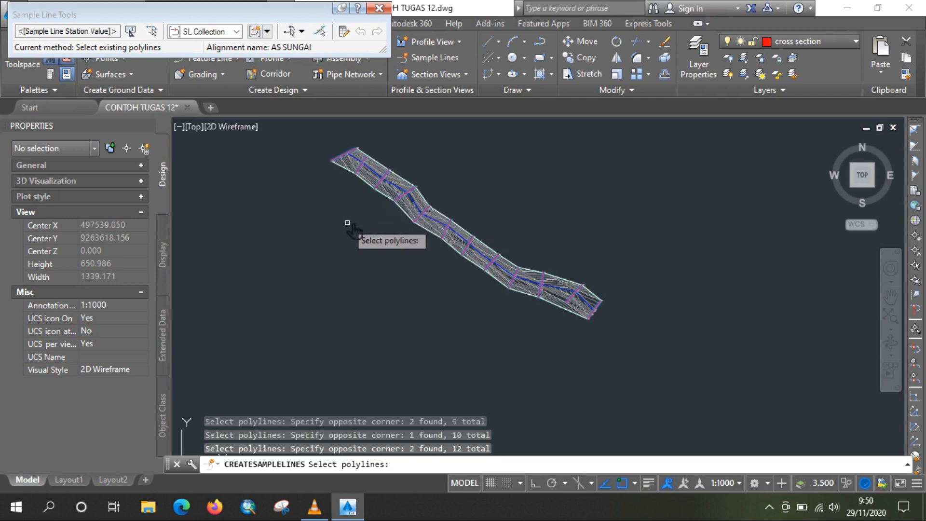
{"action": "scroll", "coordinate": [339, 236], "scroll_direction": "down", "scroll_amount": 2}
{"action": "scroll", "coordinate": [487, 261], "scroll_direction": "up", "scroll_amount": 2}
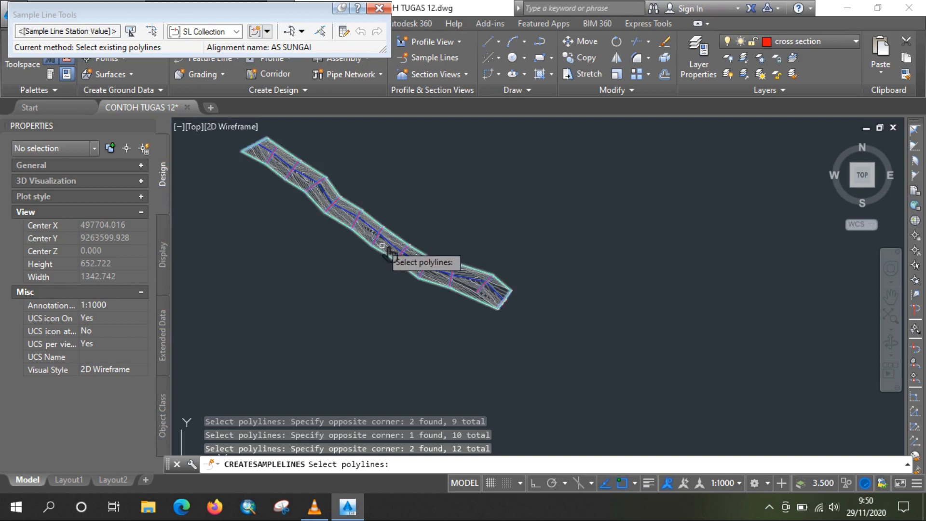
{"action": "scroll", "coordinate": [418, 264], "scroll_direction": "up", "scroll_amount": 3}
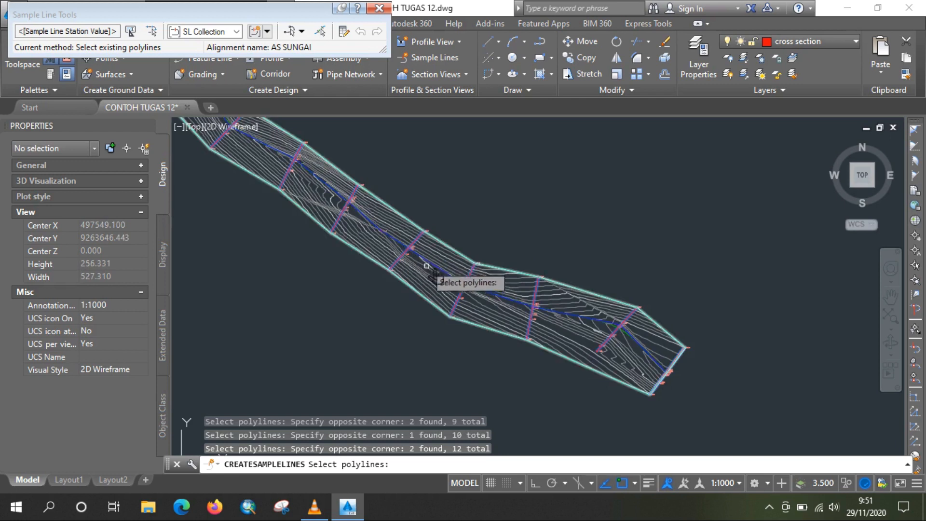
{"action": "scroll", "coordinate": [337, 258], "scroll_direction": "down", "scroll_amount": 2}
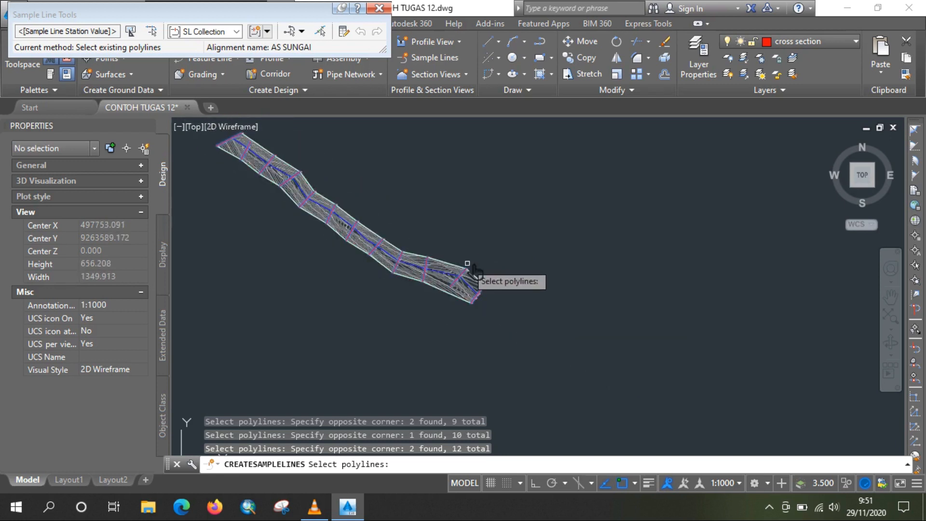
{"action": "left_click", "coordinate": [474, 271]}
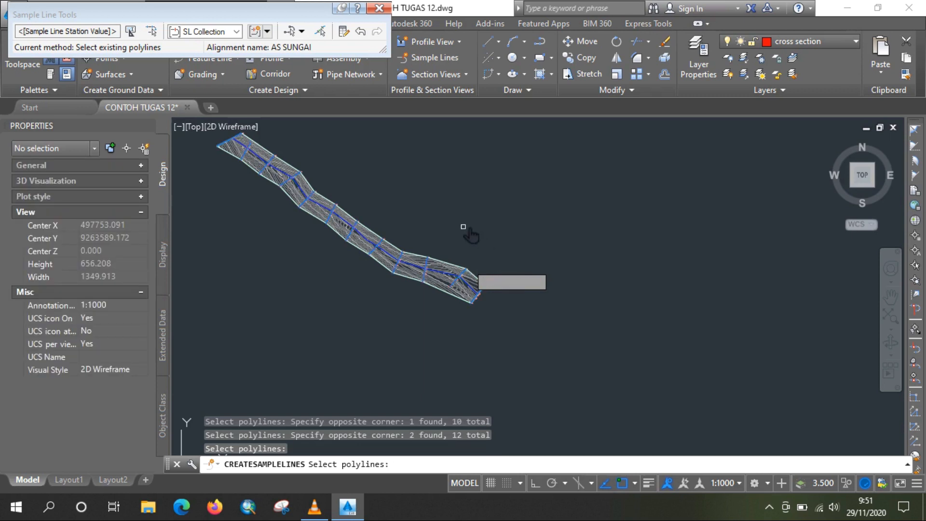
{"action": "key", "text": "Return"}
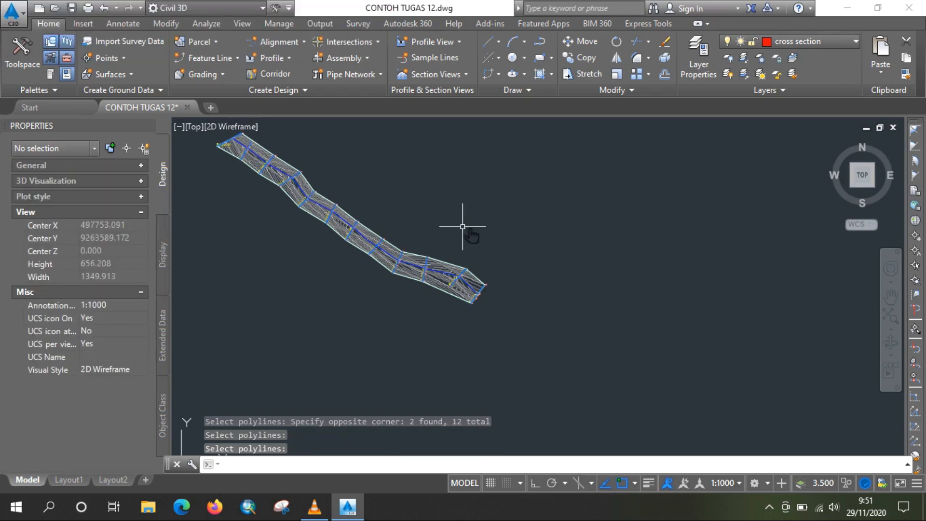
Examine the new sample lines and their station labels from the alignment's start to its far end
{"action": "scroll", "coordinate": [475, 284], "scroll_direction": "up", "scroll_amount": 8}
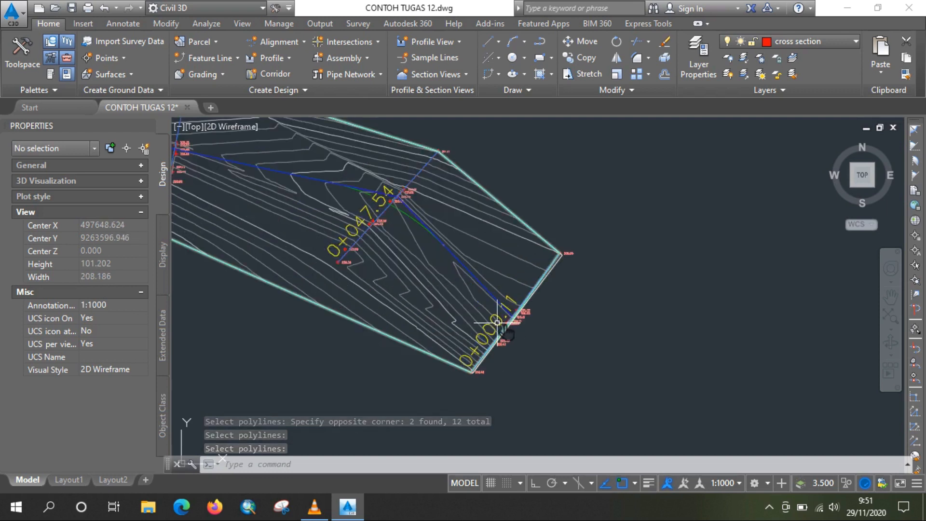
{"action": "scroll", "coordinate": [530, 327], "scroll_direction": "up", "scroll_amount": 6}
{"action": "scroll", "coordinate": [525, 320], "scroll_direction": "down", "scroll_amount": 6}
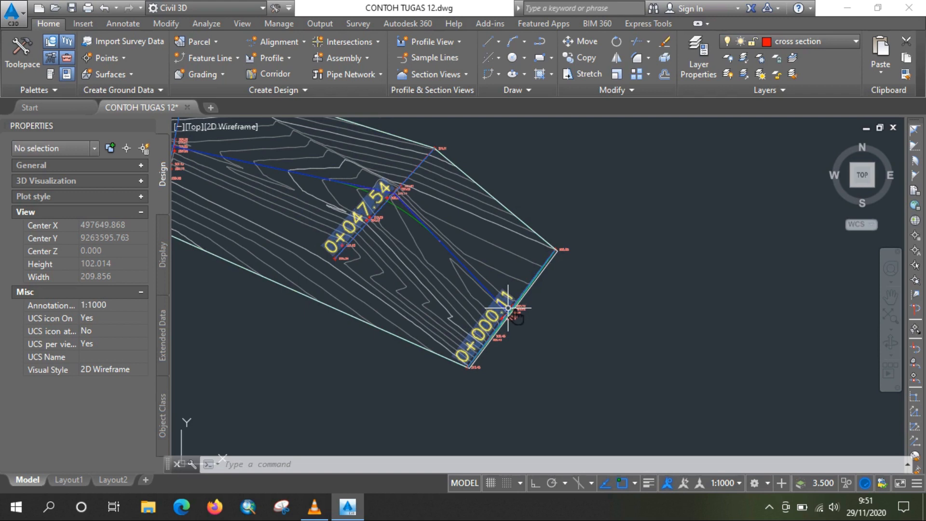
{"action": "scroll", "coordinate": [350, 218], "scroll_direction": "up", "scroll_amount": 2}
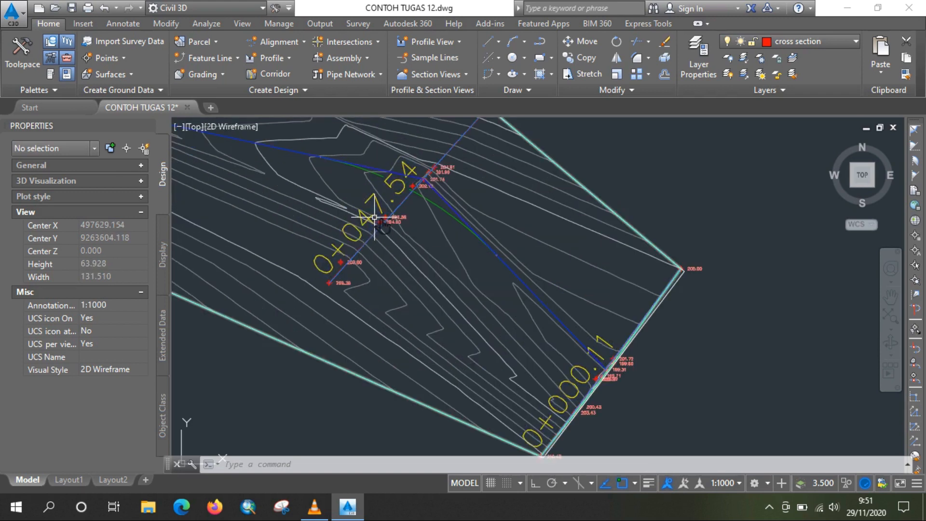
{"action": "scroll", "coordinate": [464, 264], "scroll_direction": "down", "scroll_amount": 4}
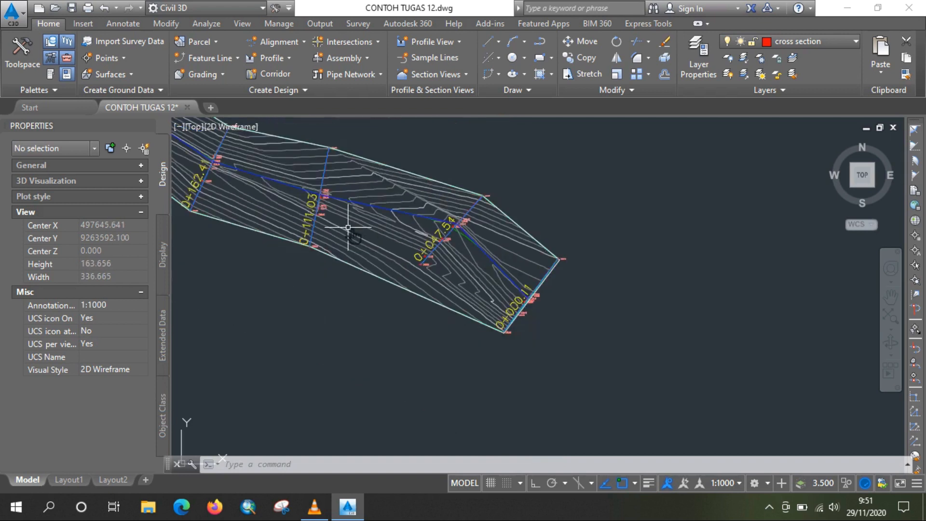
{"action": "scroll", "coordinate": [446, 292], "scroll_direction": "down", "scroll_amount": 5}
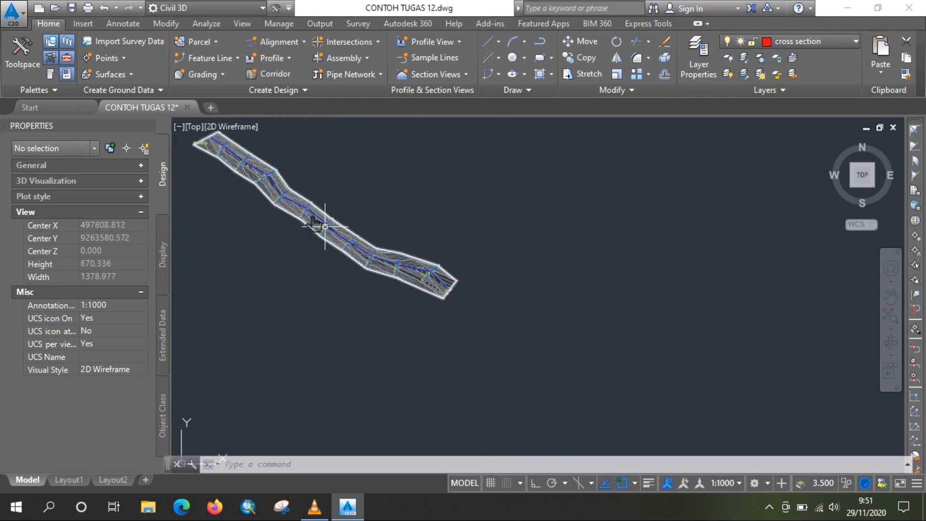
{"action": "scroll", "coordinate": [206, 142], "scroll_direction": "up", "scroll_amount": 2}
{"action": "scroll", "coordinate": [206, 143], "scroll_direction": "up", "scroll_amount": 3}
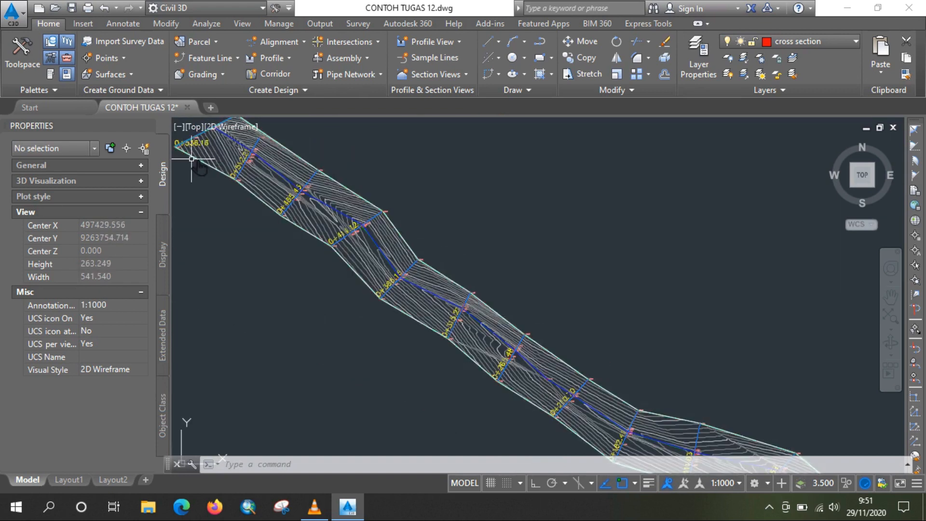
{"action": "scroll", "coordinate": [185, 140], "scroll_direction": "down", "scroll_amount": 5}
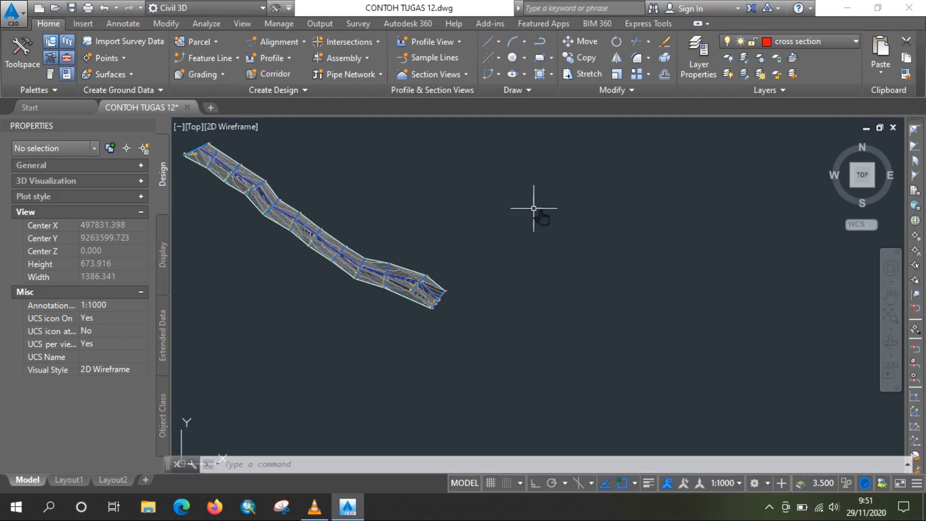
Start Create Multiple Section Views for the AS SUNGAI alignment and sample line group SL Collection - 9, keeping the automatic station range
{"action": "left_click", "coordinate": [466, 75]}
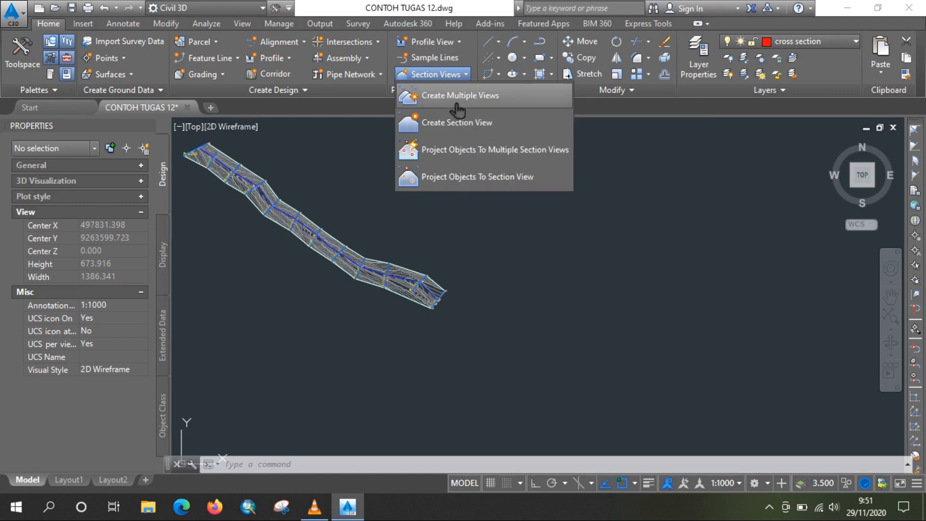
{"action": "left_click", "coordinate": [440, 96]}
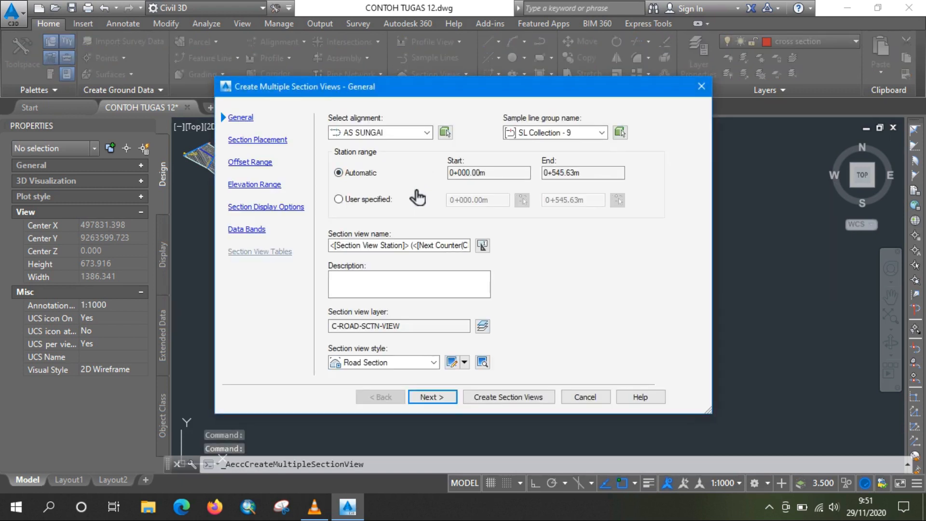
{"action": "left_click", "coordinate": [429, 135]}
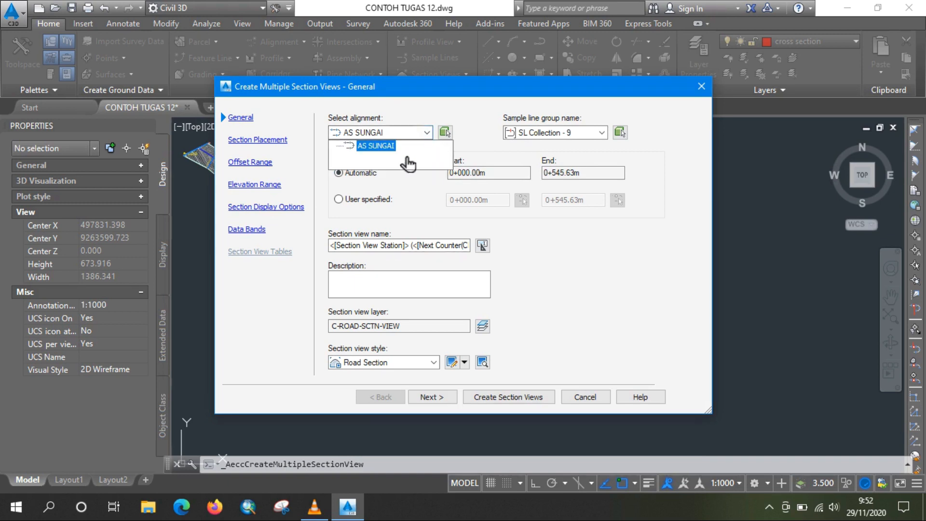
{"action": "left_click", "coordinate": [452, 115]}
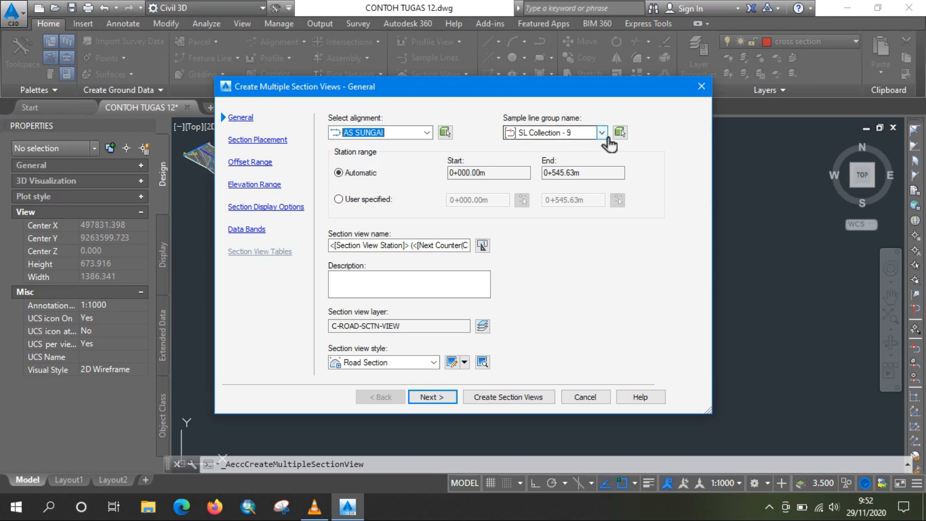
{"action": "left_click", "coordinate": [603, 134]}
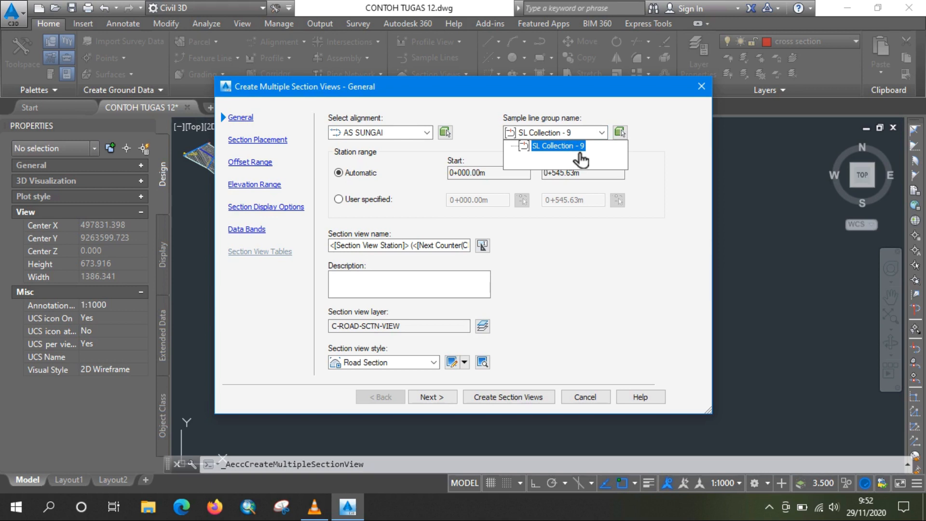
{"action": "left_click", "coordinate": [655, 171]}
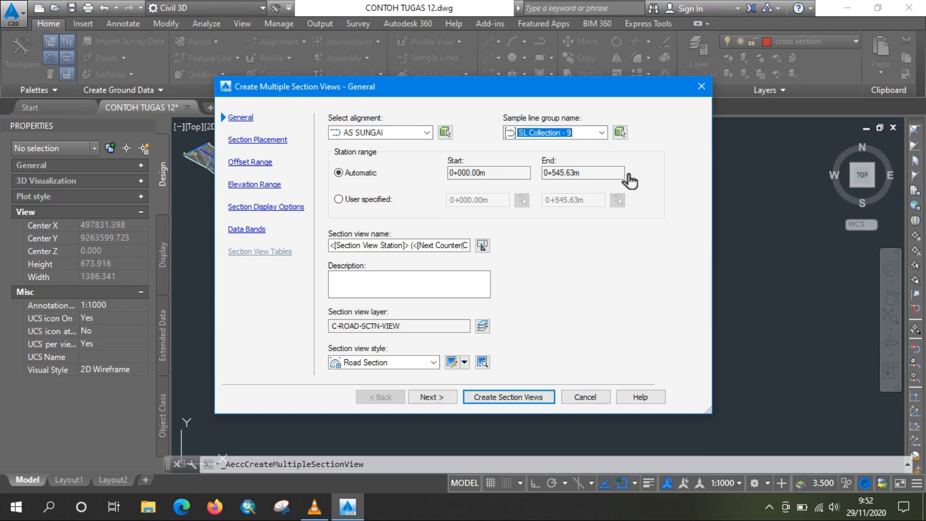
Review the Road Section view style's graph scale, grid, title annotation, horizontal and vertical axes, and component display settings
{"action": "left_click", "coordinate": [453, 363]}
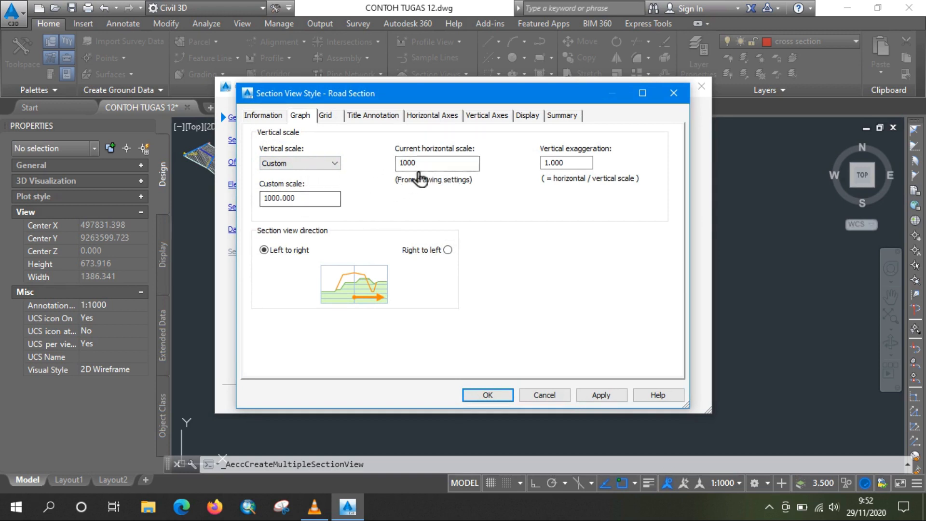
{"action": "left_click", "coordinate": [326, 116]}
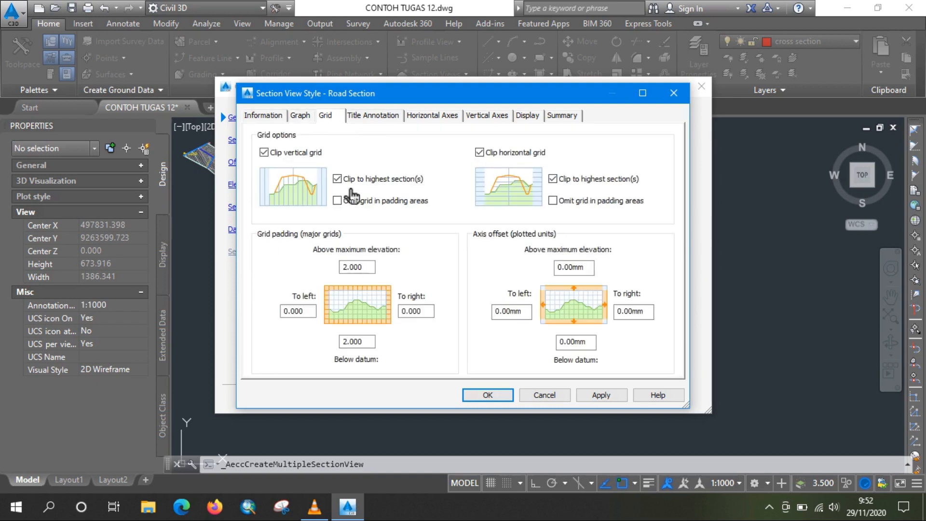
{"action": "left_click", "coordinate": [392, 120]}
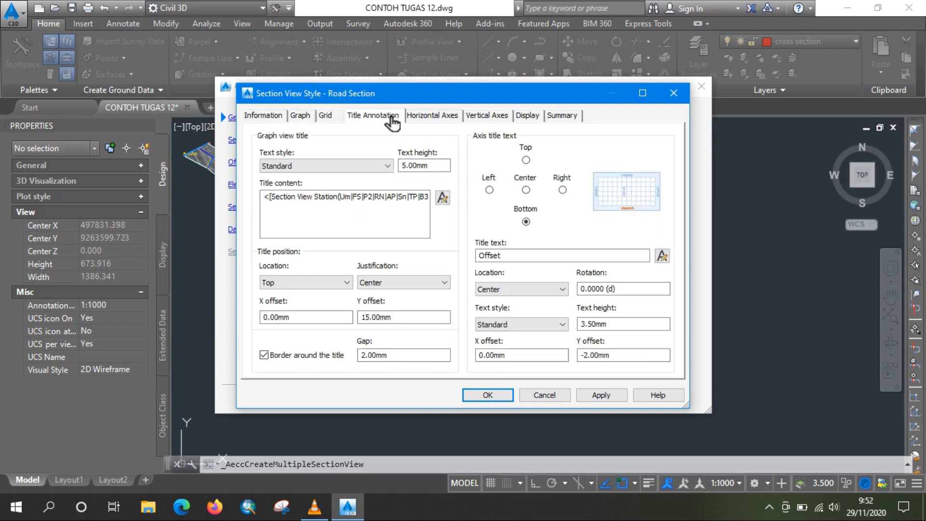
{"action": "left_click", "coordinate": [442, 122]}
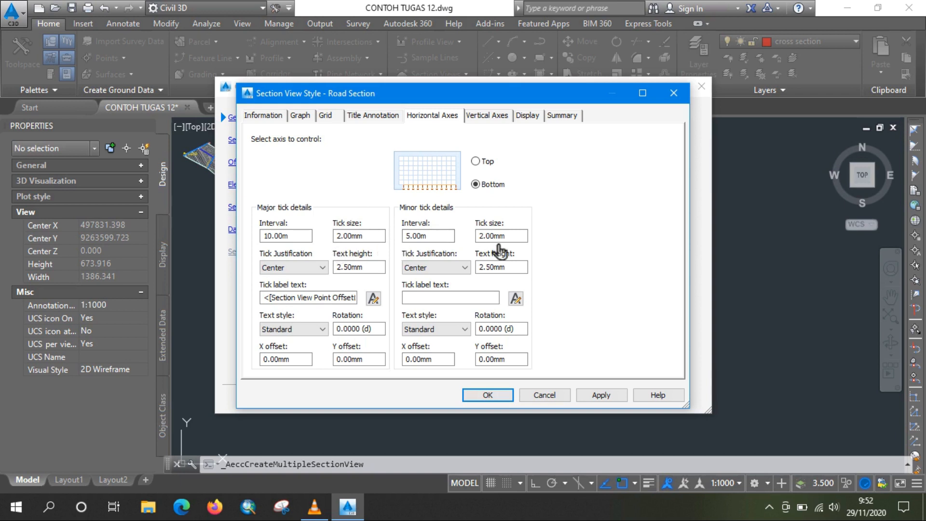
{"action": "left_click", "coordinate": [490, 118]}
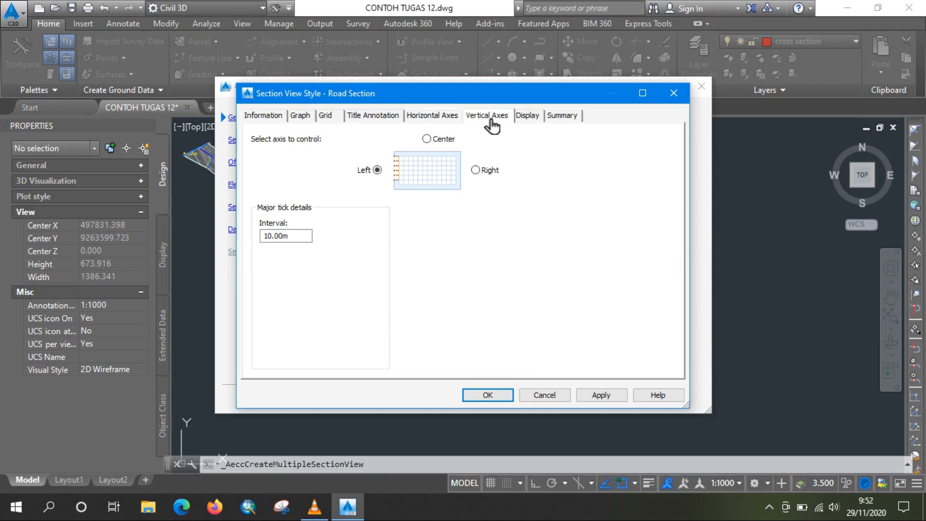
{"action": "left_click", "coordinate": [528, 116]}
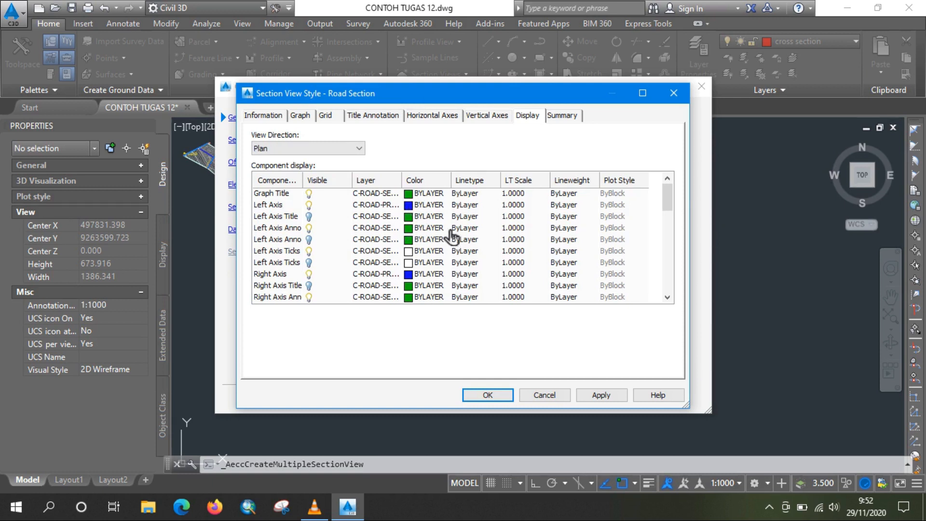
{"action": "left_click", "coordinate": [508, 402]}
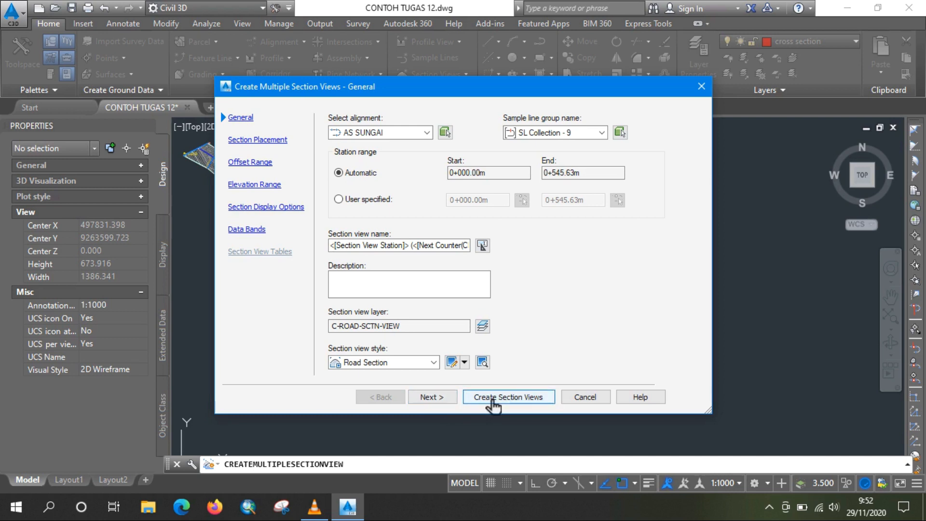
Generate the section views for the AS SUNGAI sample lines and place their origin in the empty area beside the river strip
{"action": "left_click", "coordinate": [493, 399]}
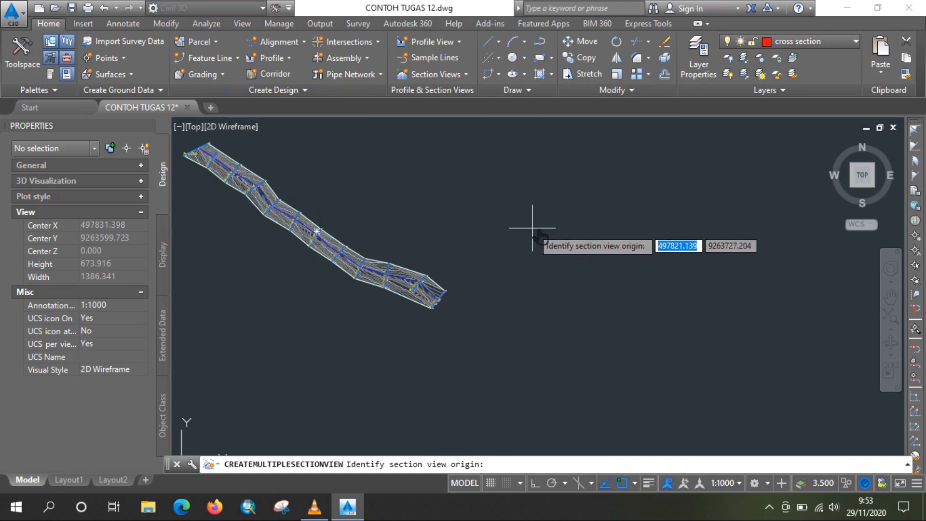
{"action": "left_click", "coordinate": [532, 228]}
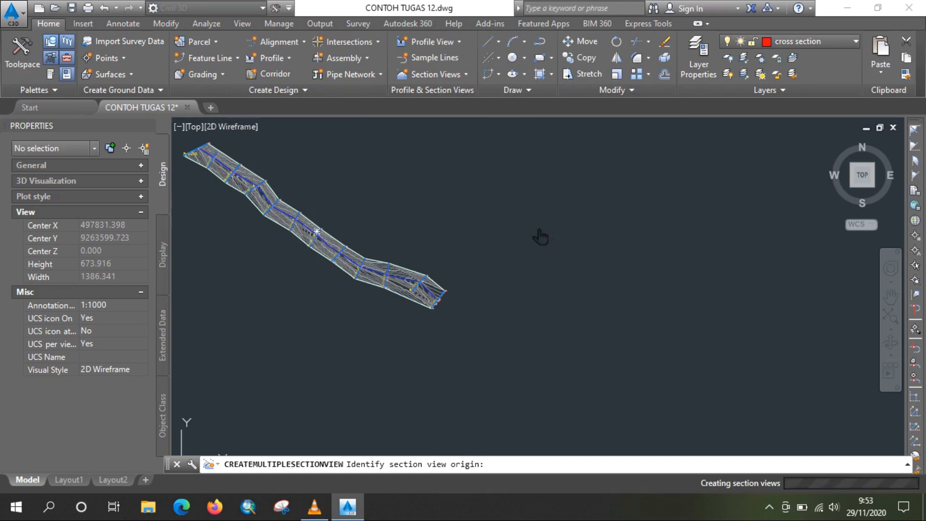
{"action": "scroll", "coordinate": [492, 330], "scroll_direction": "down", "scroll_amount": 4}
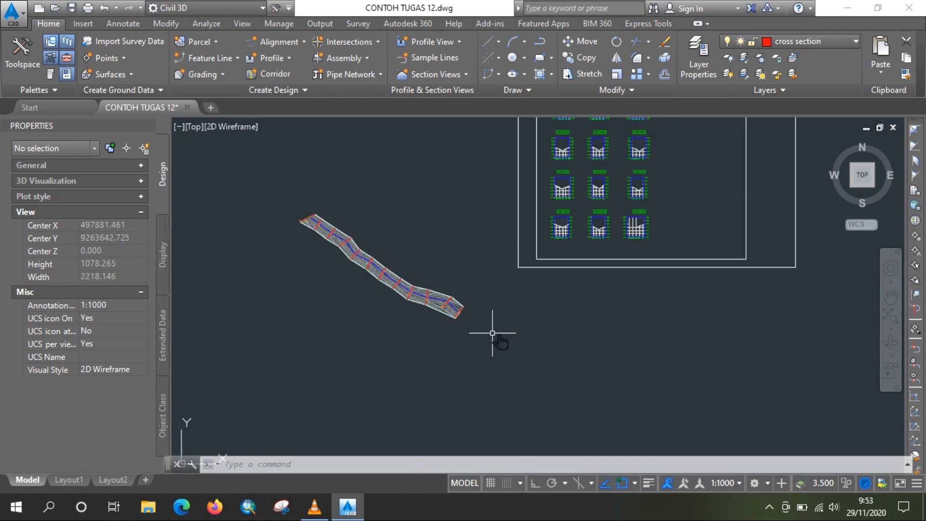
Examine the generated section views on the sheet, starting with the view for station 0+000.11
{"action": "scroll", "coordinate": [559, 183], "scroll_direction": "up", "scroll_amount": 5}
{"action": "scroll", "coordinate": [536, 207], "scroll_direction": "up", "scroll_amount": 2}
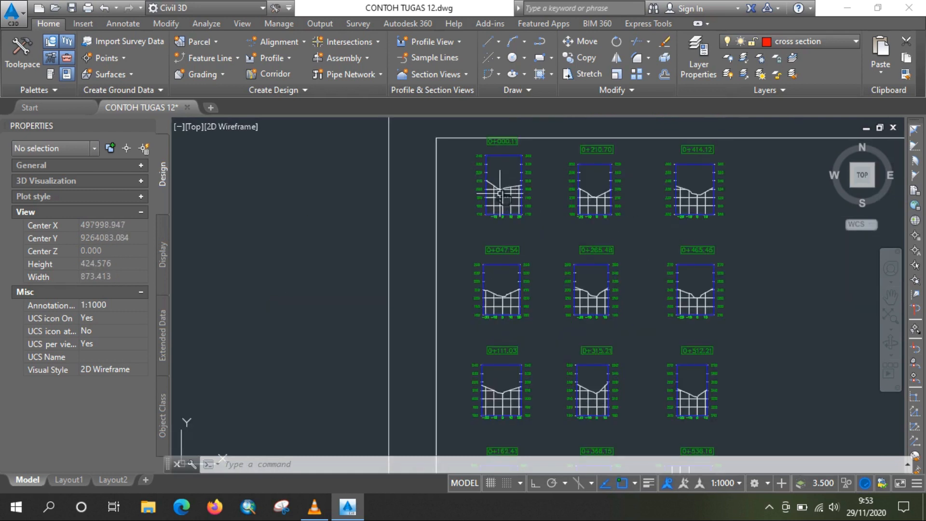
{"action": "scroll", "coordinate": [594, 170], "scroll_direction": "down", "scroll_amount": 4}
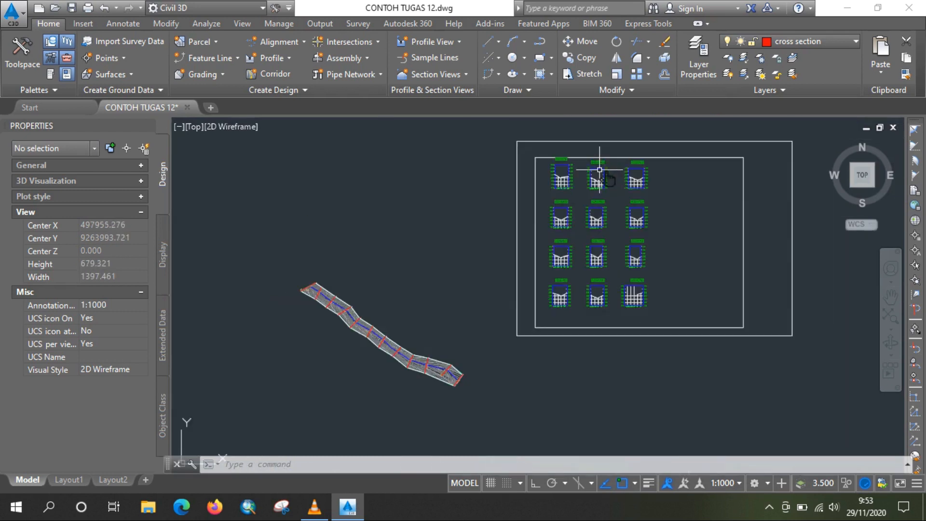
{"action": "scroll", "coordinate": [561, 177], "scroll_direction": "up", "scroll_amount": 6}
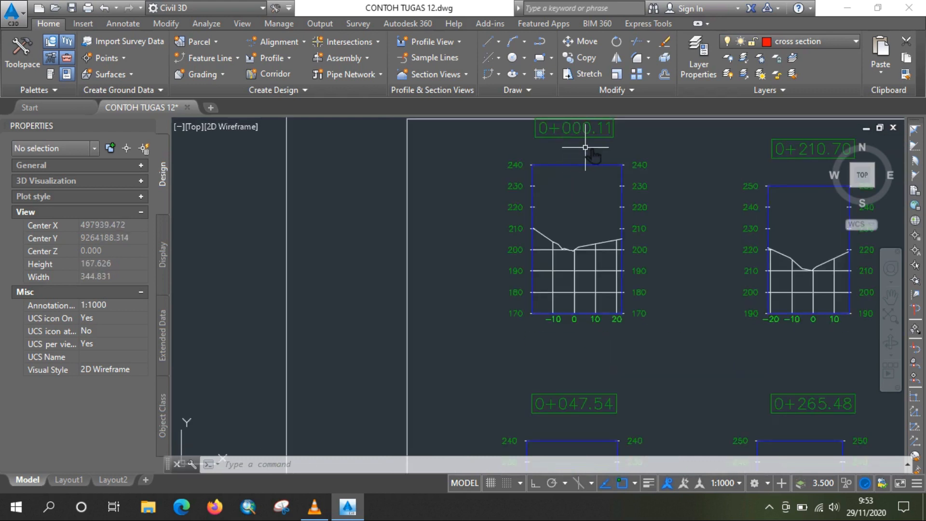
{"action": "scroll", "coordinate": [585, 147], "scroll_direction": "down", "scroll_amount": 4}
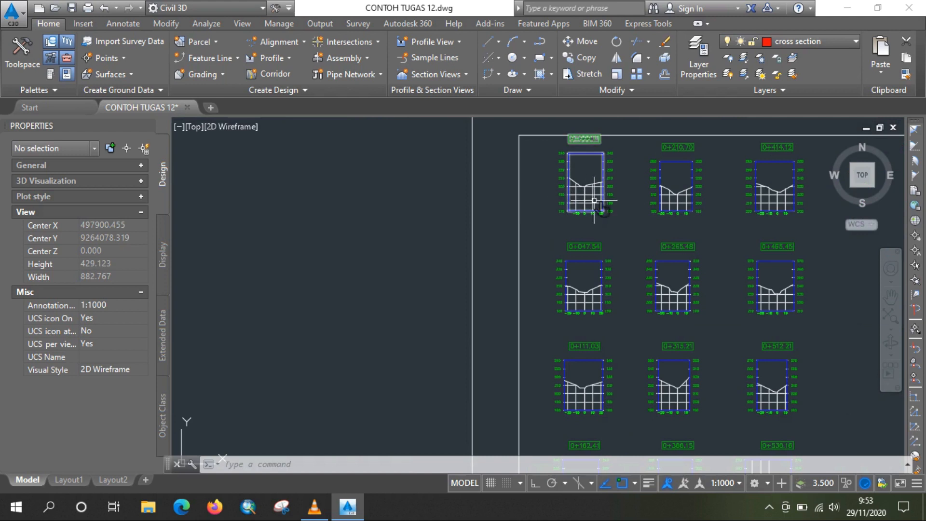
{"action": "scroll", "coordinate": [578, 159], "scroll_direction": "down", "scroll_amount": 2}
{"action": "scroll", "coordinate": [434, 231], "scroll_direction": "down", "scroll_amount": 3}
Check the sample line station labels on the river plan from the alignment's start towards its far end
{"action": "scroll", "coordinate": [464, 356], "scroll_direction": "up", "scroll_amount": 4}
{"action": "scroll", "coordinate": [379, 332], "scroll_direction": "up", "scroll_amount": 4}
{"action": "scroll", "coordinate": [354, 329], "scroll_direction": "up", "scroll_amount": 2}
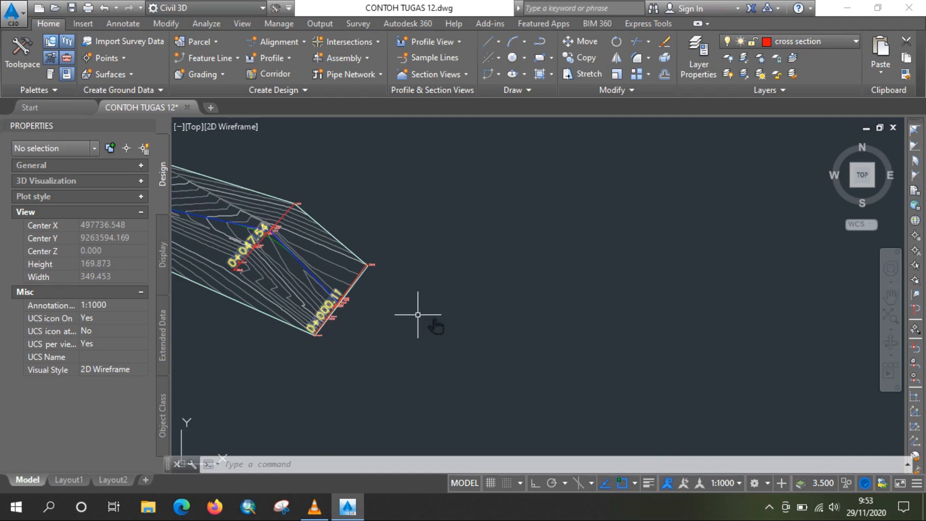
{"action": "scroll", "coordinate": [420, 314], "scroll_direction": "down", "scroll_amount": 5}
{"action": "scroll", "coordinate": [214, 193], "scroll_direction": "up", "scroll_amount": 8}
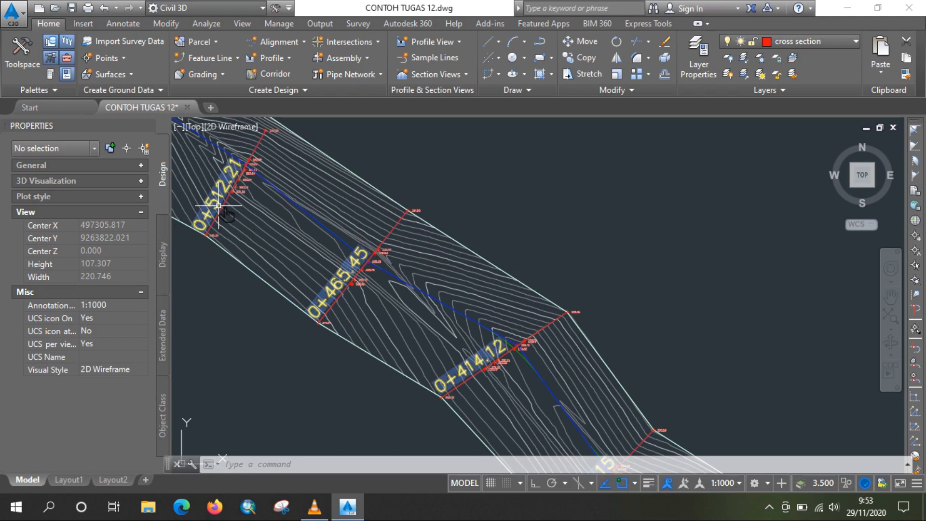
{"action": "scroll", "coordinate": [213, 207], "scroll_direction": "down", "scroll_amount": 4}
{"action": "scroll", "coordinate": [213, 209], "scroll_direction": "down", "scroll_amount": 4}
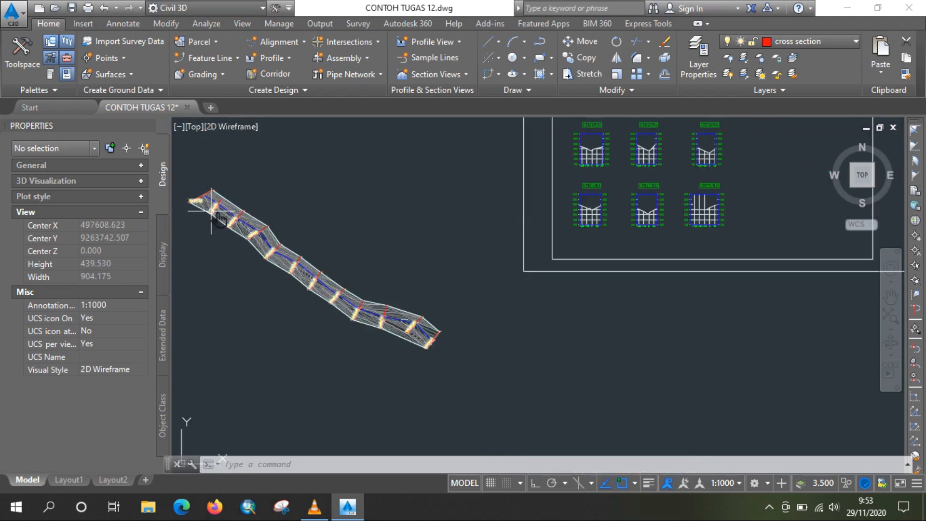
Inspect the section views in the sheet's lower rows, including stations 0+512.21 and 0+536.16
{"action": "scroll", "coordinate": [681, 201], "scroll_direction": "up", "scroll_amount": 3}
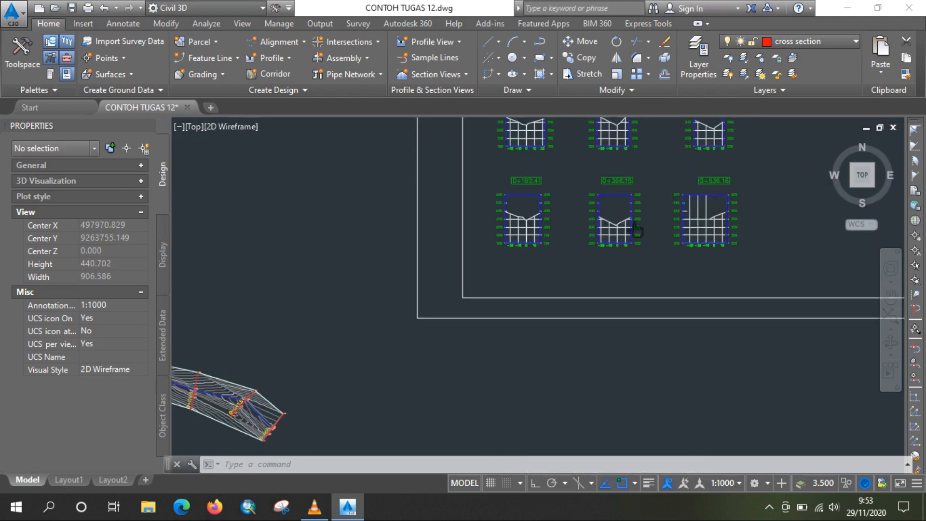
{"action": "scroll", "coordinate": [702, 137], "scroll_direction": "down", "scroll_amount": 3}
{"action": "scroll", "coordinate": [682, 140], "scroll_direction": "up", "scroll_amount": 4}
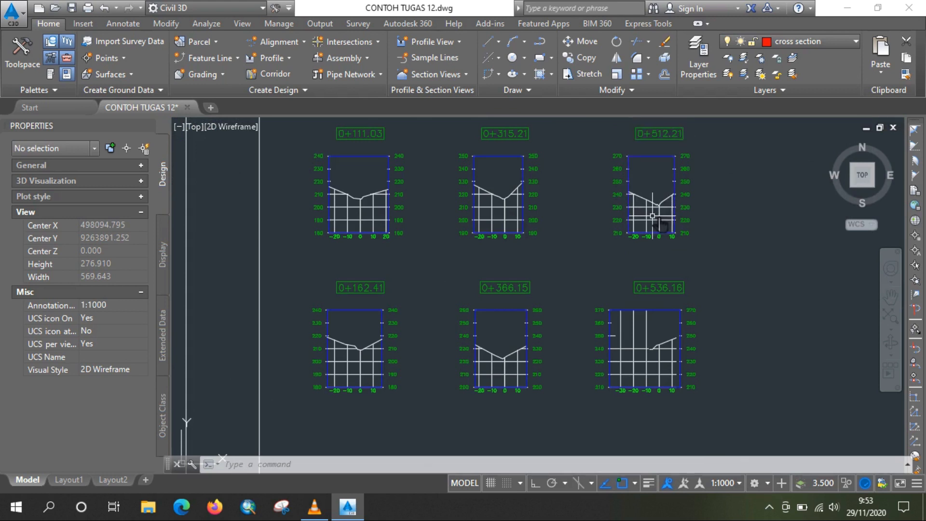
{"action": "scroll", "coordinate": [665, 270], "scroll_direction": "down", "scroll_amount": 2}
{"action": "scroll", "coordinate": [680, 294], "scroll_direction": "down", "scroll_amount": 4}
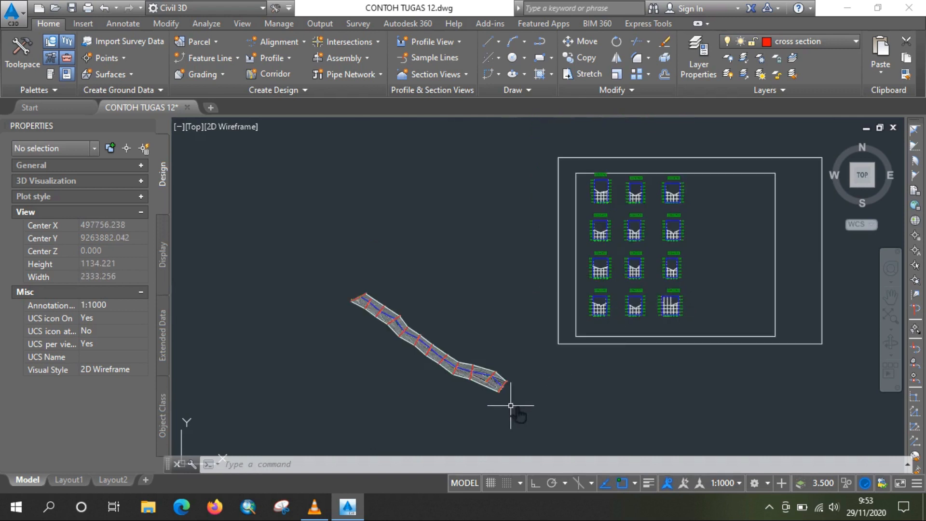
Create a new sample line group named SL-25 on the AS SUNGAI alignment, with the existing surface sampled
{"action": "scroll", "coordinate": [511, 407], "scroll_direction": "up", "scroll_amount": 2}
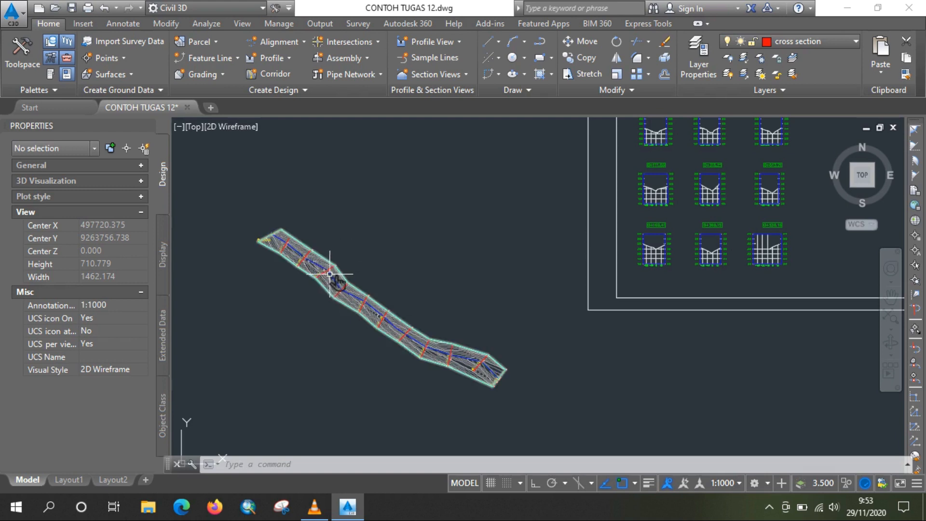
{"action": "left_click", "coordinate": [453, 60]}
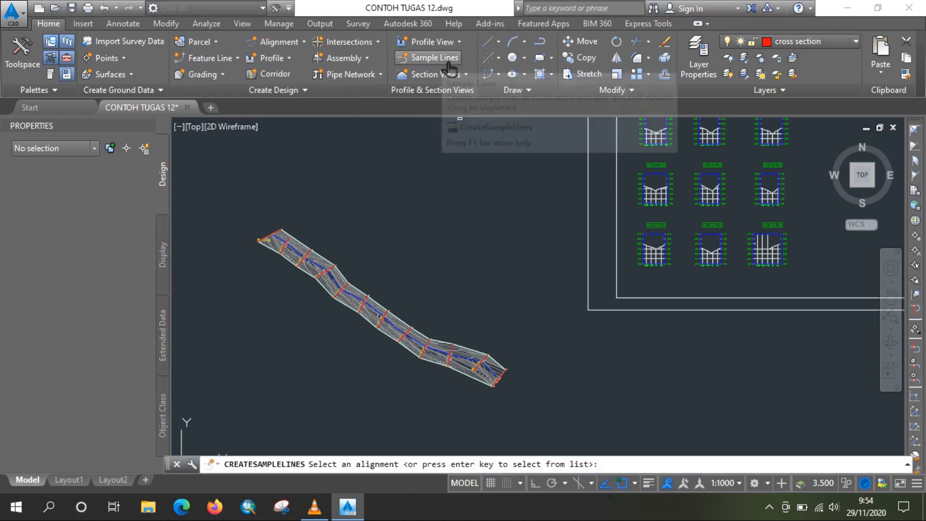
{"action": "scroll", "coordinate": [497, 373], "scroll_direction": "up", "scroll_amount": 3}
{"action": "scroll", "coordinate": [496, 374], "scroll_direction": "up", "scroll_amount": 3}
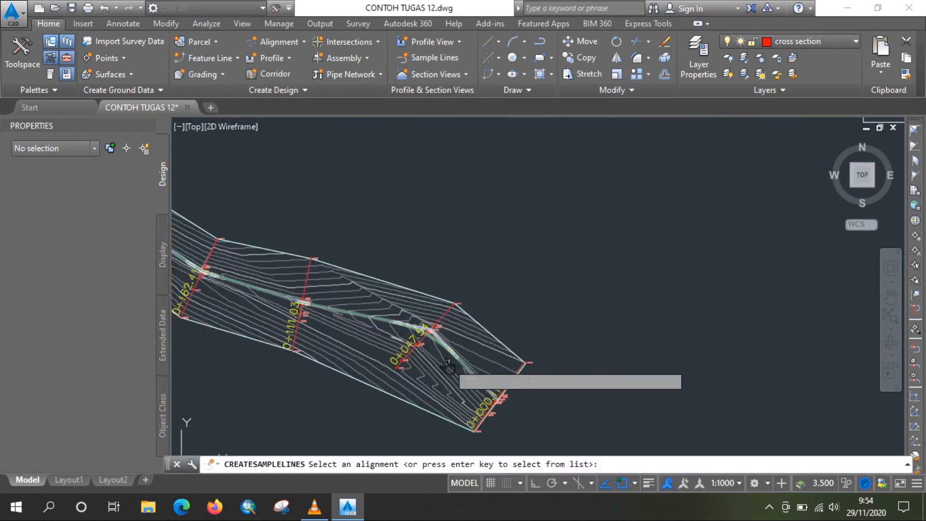
{"action": "left_click", "coordinate": [441, 337]}
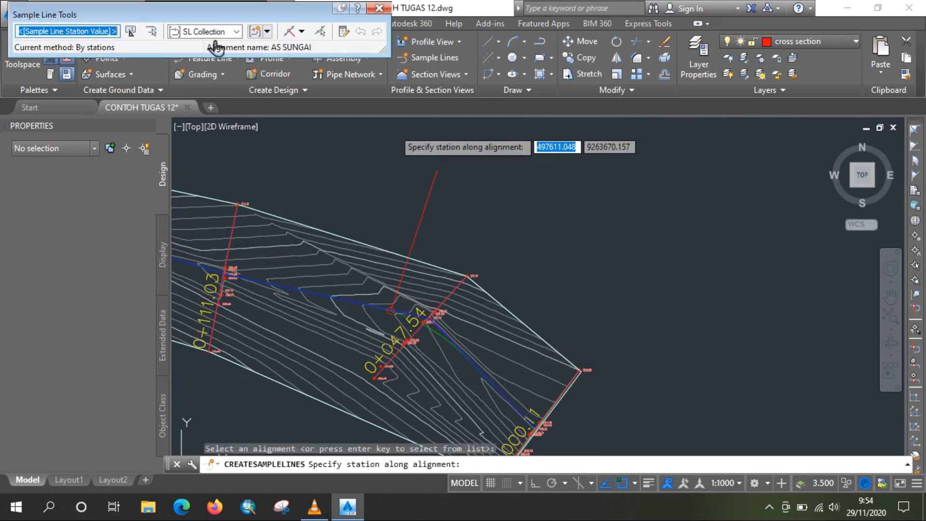
{"action": "left_click", "coordinate": [256, 32]}
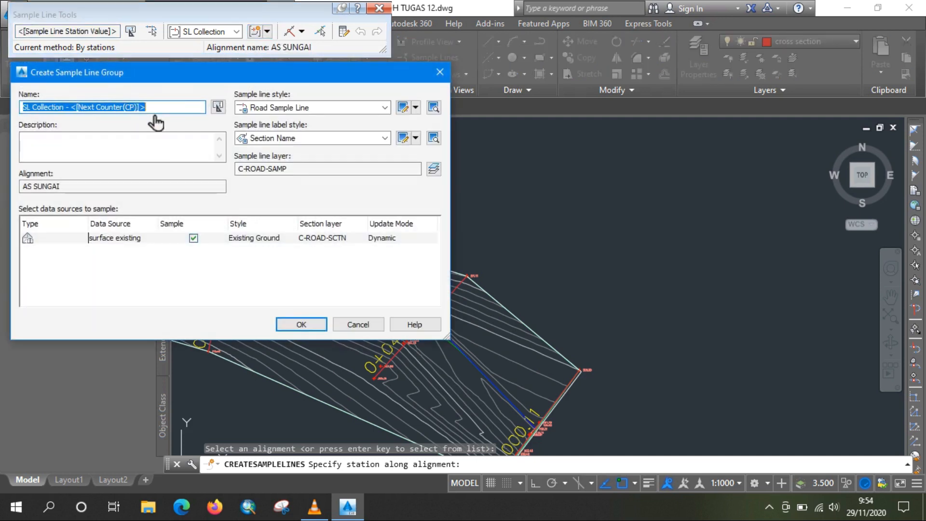
{"action": "left_click_drag", "start_coordinate": [162, 108], "coordinate": [10, 118]}
{"action": "type", "text": "SL-50"}
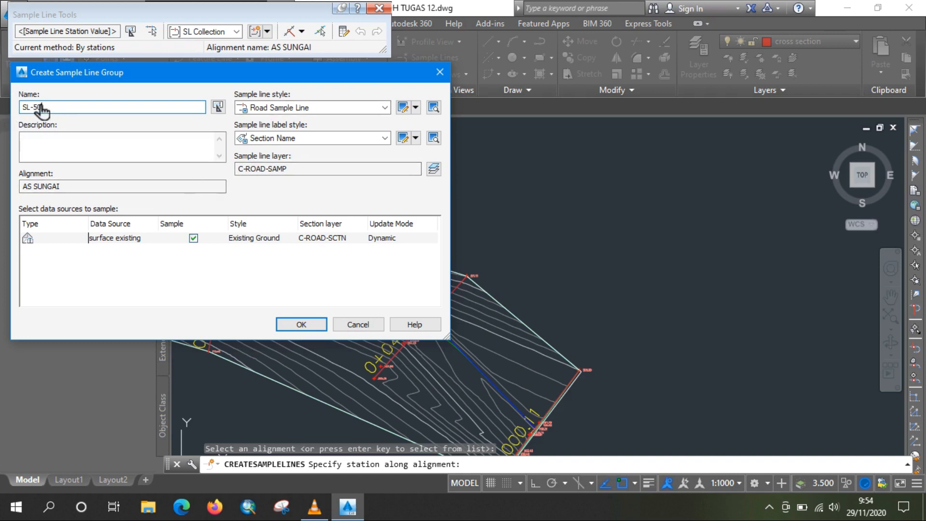
{"action": "left_click_drag", "start_coordinate": [43, 110], "coordinate": [54, 113]}
{"action": "left_click", "coordinate": [302, 325]}
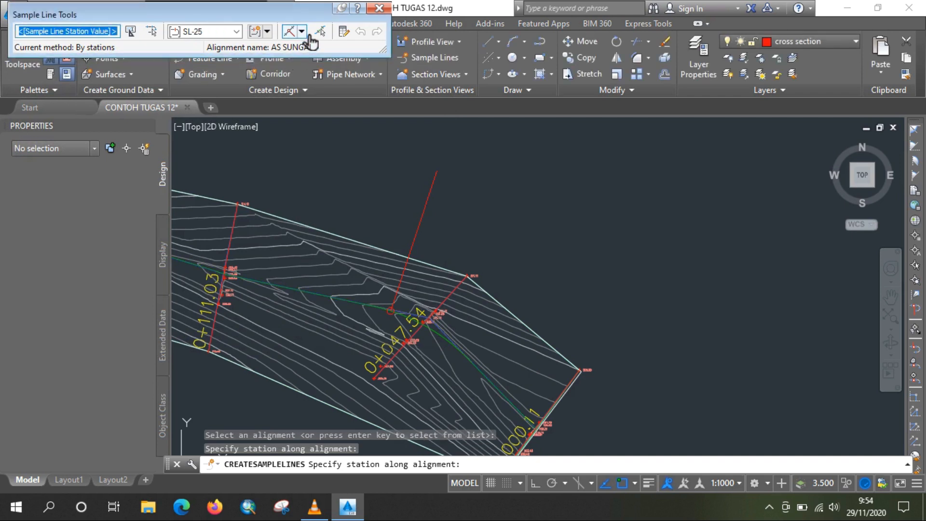
Define sample lines by range of stations, with increments along tangents, curves and spirals all set to 25 m
{"action": "left_click", "coordinate": [307, 35]}
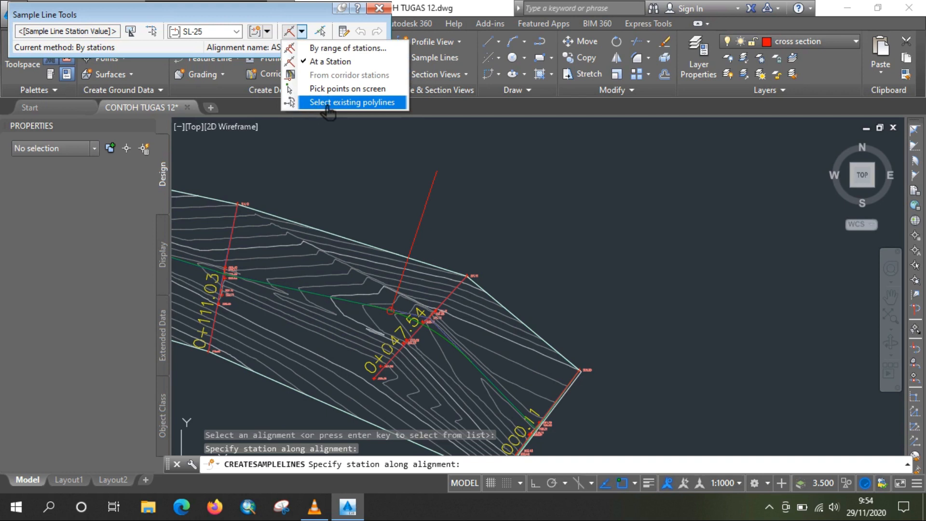
{"action": "left_click", "coordinate": [344, 51]}
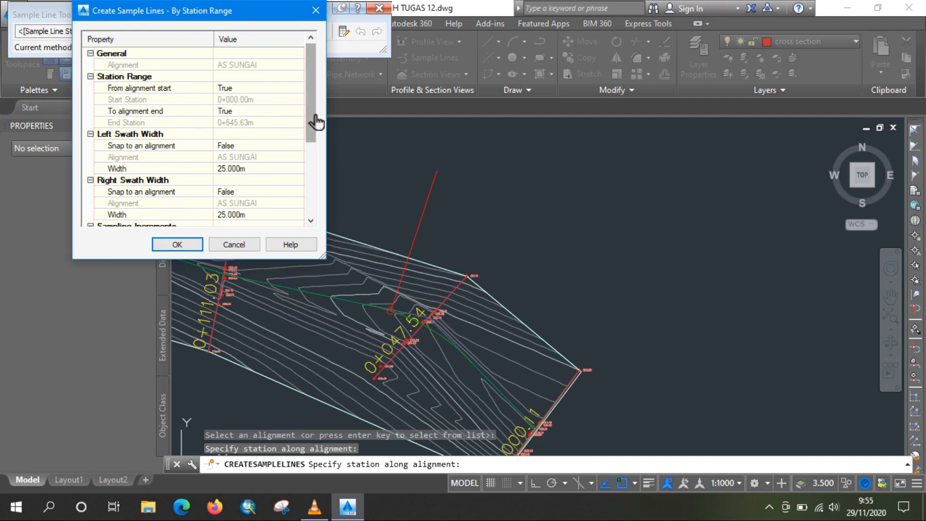
{"action": "left_click_drag", "start_coordinate": [312, 118], "coordinate": [311, 136]}
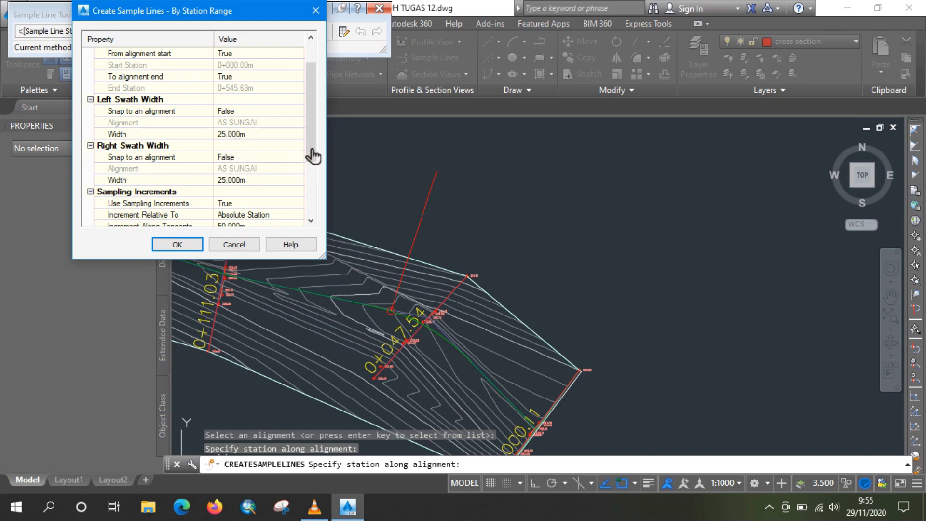
{"action": "left_click_drag", "start_coordinate": [312, 156], "coordinate": [316, 180]}
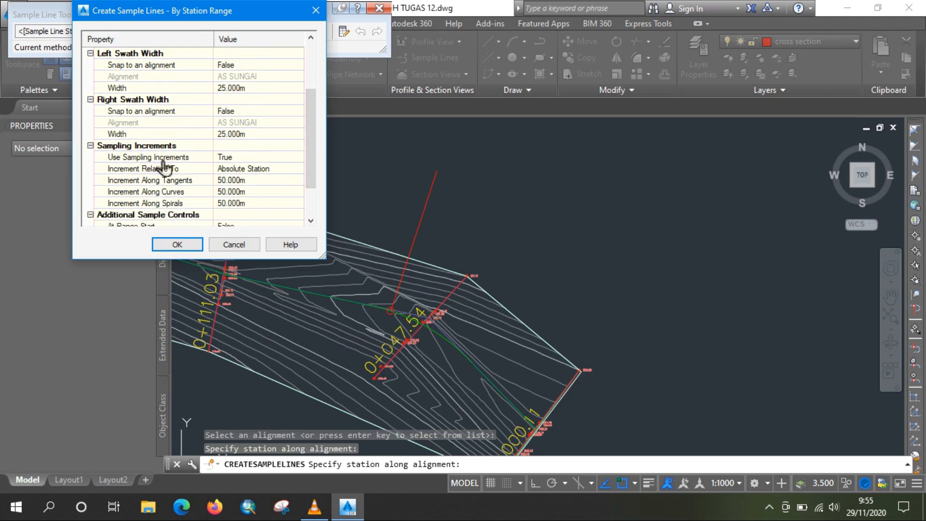
{"action": "left_click", "coordinate": [227, 181]}
{"action": "left_click_drag", "start_coordinate": [221, 180], "coordinate": [210, 179]}
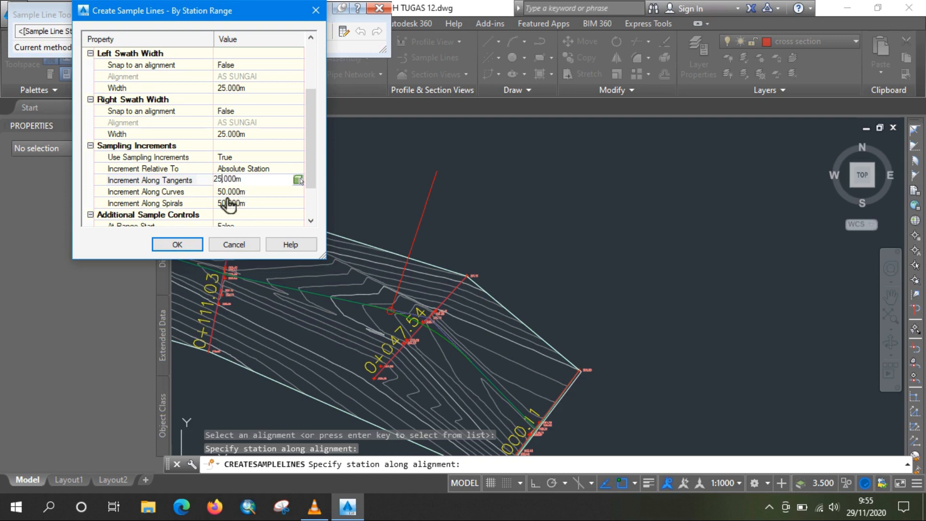
{"action": "left_click", "coordinate": [230, 192]}
{"action": "left_click_drag", "start_coordinate": [222, 192], "coordinate": [211, 184]}
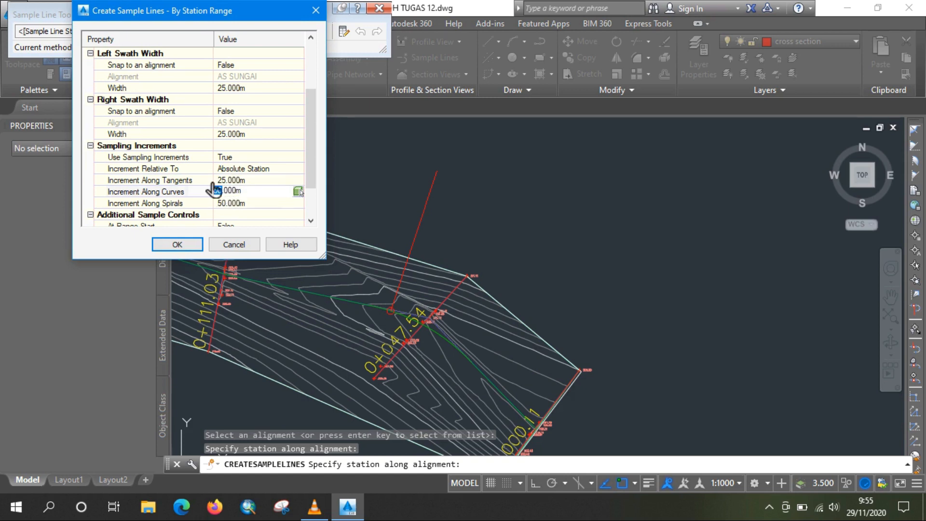
{"action": "left_click", "coordinate": [230, 203]}
{"action": "left_click_drag", "start_coordinate": [222, 203], "coordinate": [209, 200]}
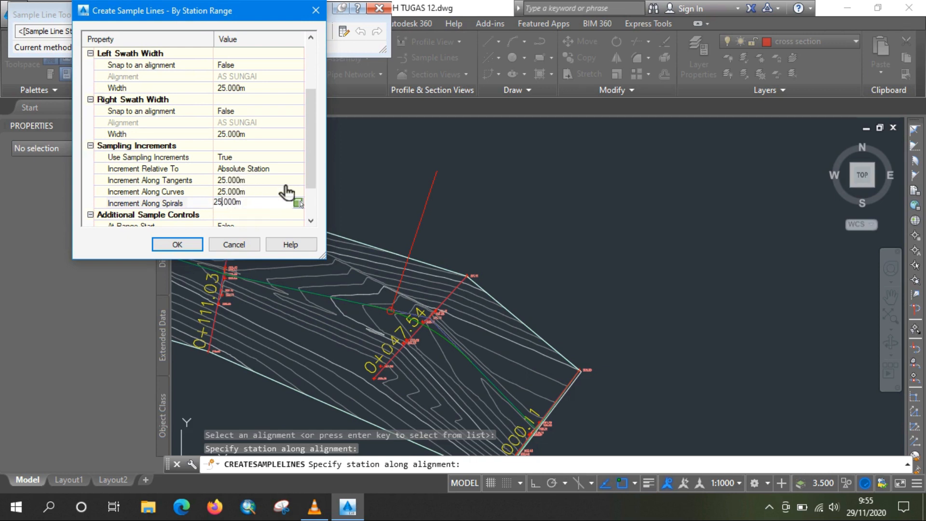
{"action": "left_click", "coordinate": [287, 192]}
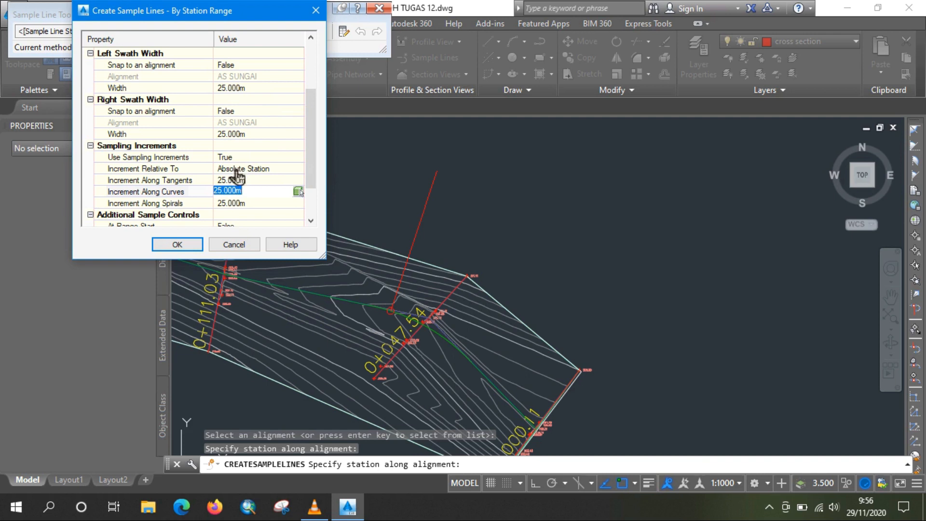
Generate the station-range sample lines with the additional sample controls left at False, and finish the Sample Lines command
{"action": "left_click_drag", "start_coordinate": [310, 172], "coordinate": [314, 197]}
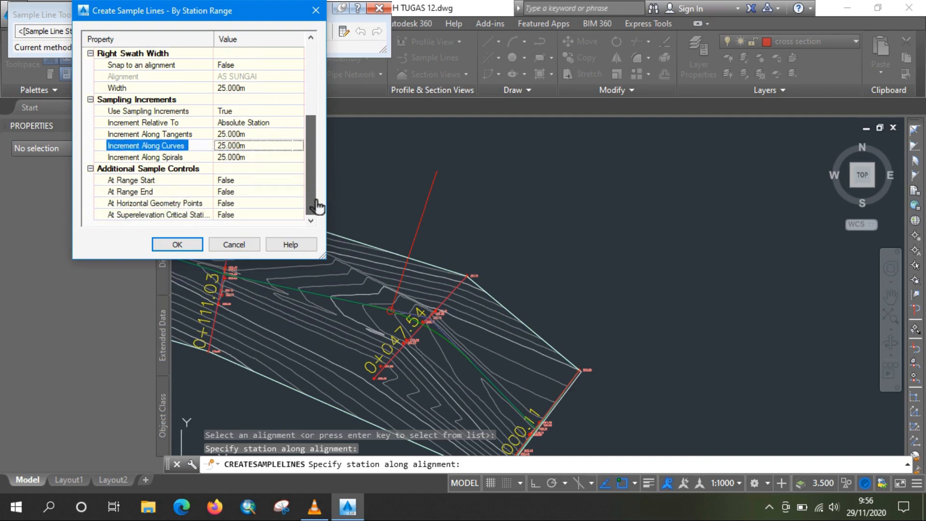
{"action": "left_click", "coordinate": [191, 245]}
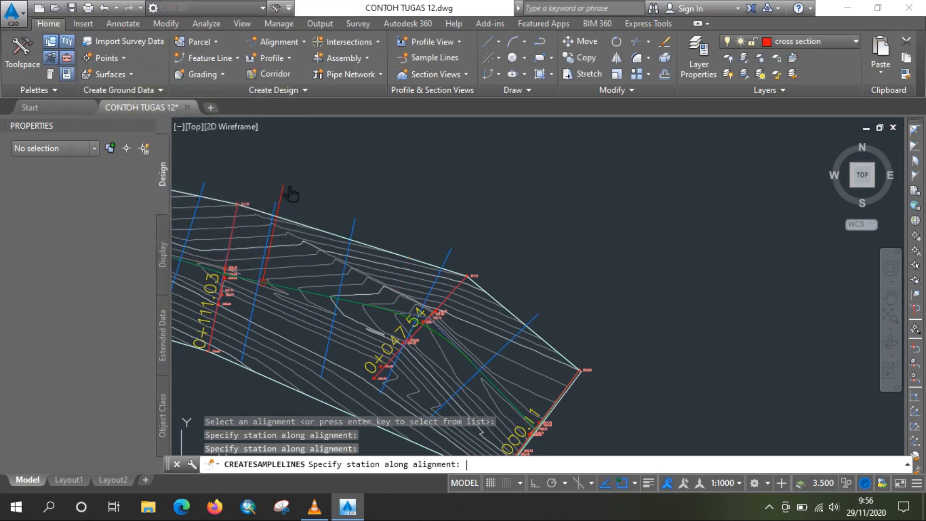
{"action": "key", "text": "Return"}
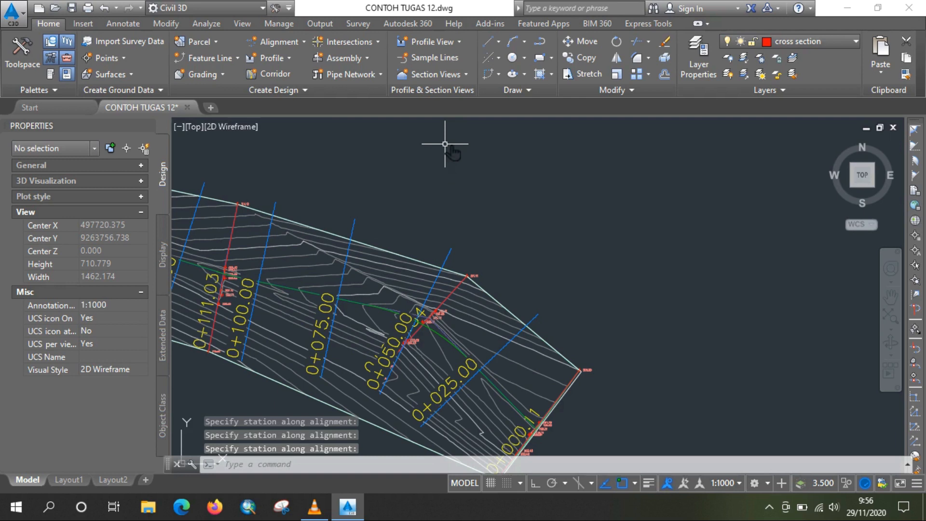
Check the SL-25 sample lines near the alignment's start and select their station label group
{"action": "scroll", "coordinate": [432, 345], "scroll_direction": "down", "scroll_amount": 2}
{"action": "scroll", "coordinate": [424, 346], "scroll_direction": "up", "scroll_amount": 4}
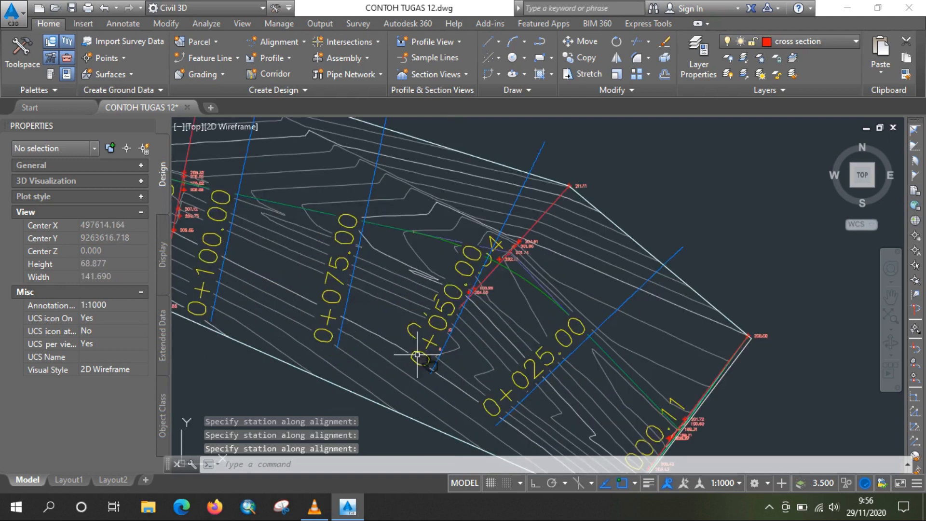
{"action": "scroll", "coordinate": [524, 338], "scroll_direction": "down", "scroll_amount": 2}
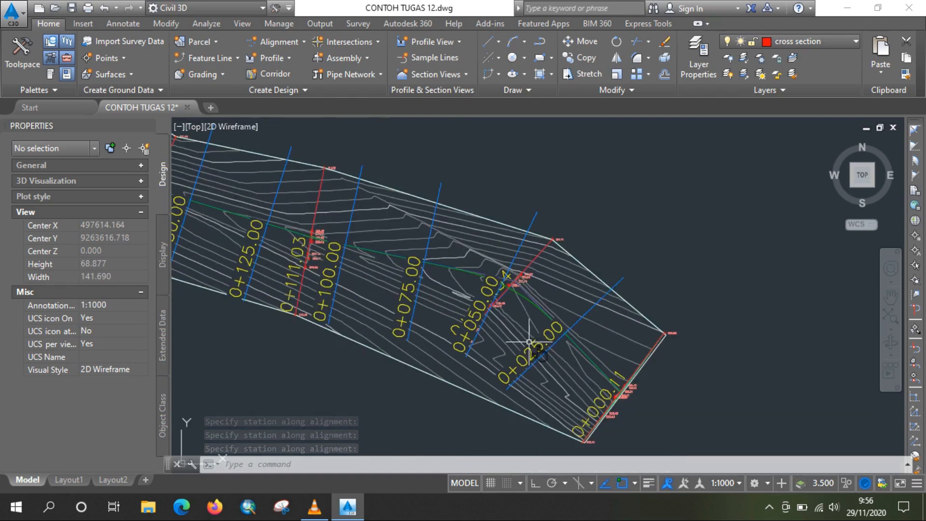
{"action": "left_click", "coordinate": [540, 347]}
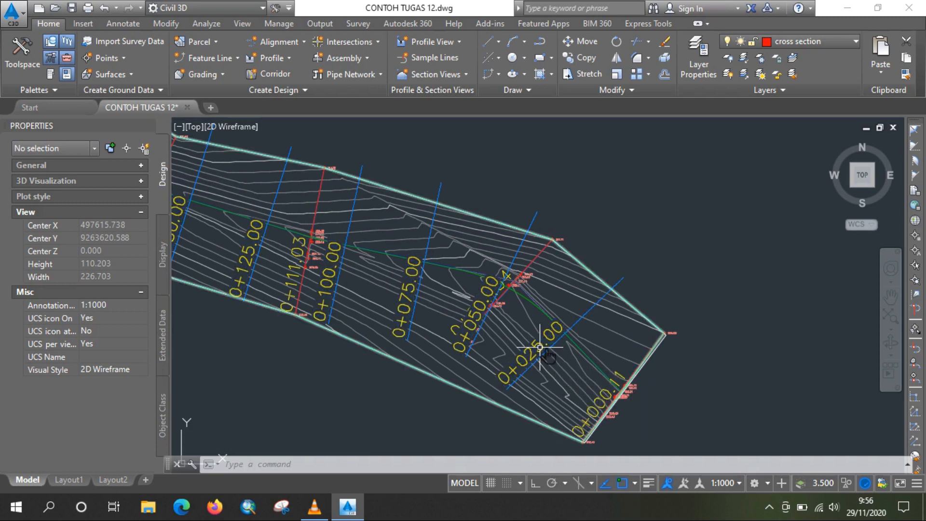
{"action": "left_click", "coordinate": [546, 355]}
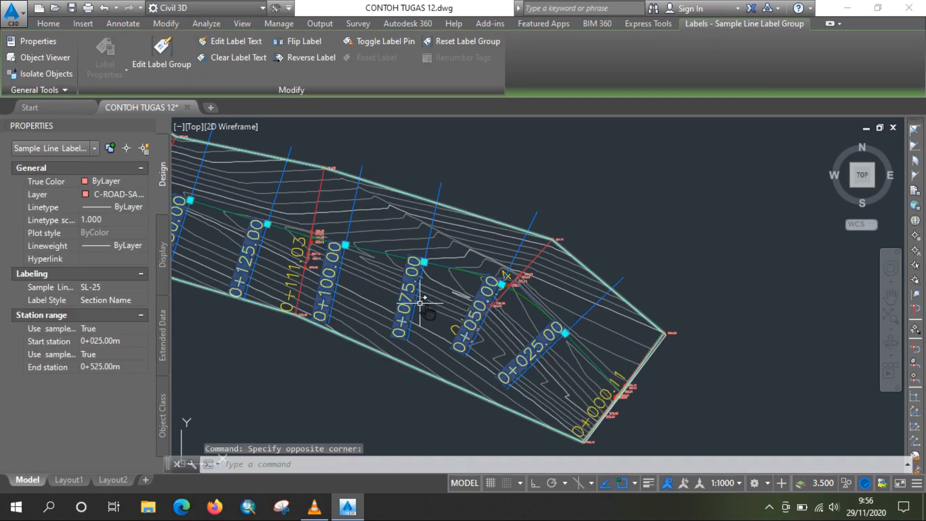
Compare the SL-25 station labels with the SL Collection - 9 label group along the alignment, and clear the selection
{"action": "scroll", "coordinate": [333, 295], "scroll_direction": "down", "scroll_amount": 2}
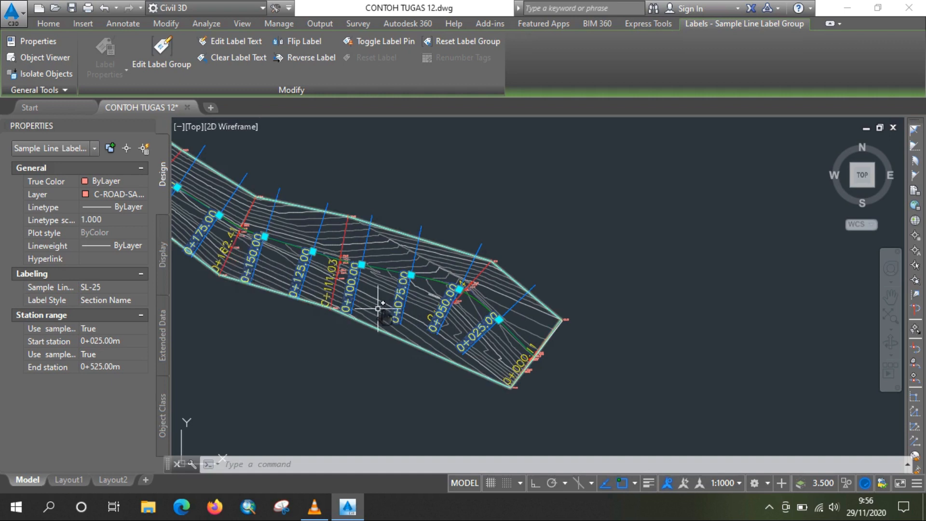
{"action": "key", "text": "Escape"}
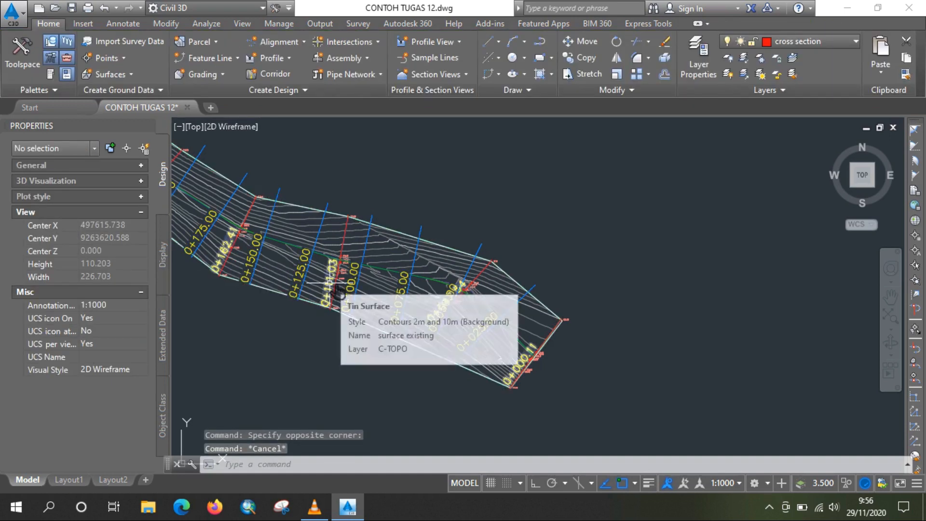
{"action": "left_click", "coordinate": [308, 284]}
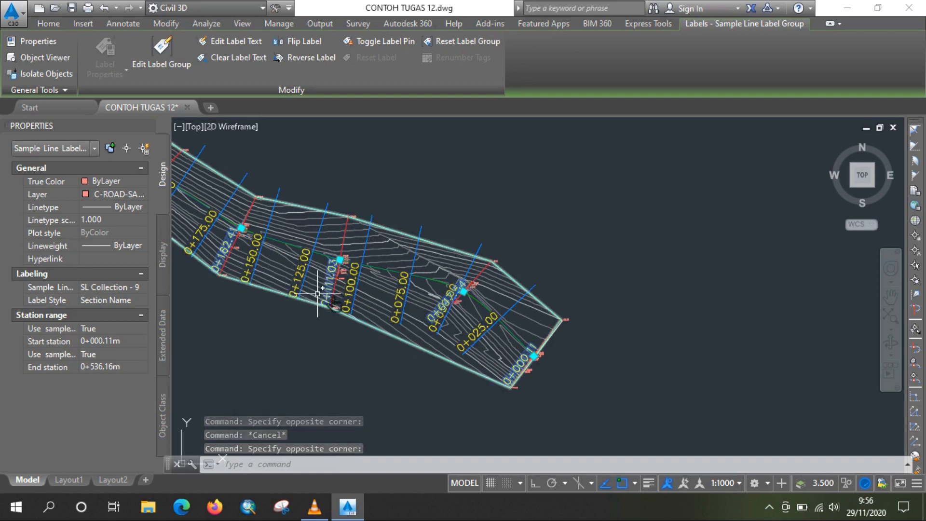
{"action": "key", "text": "Escape"}
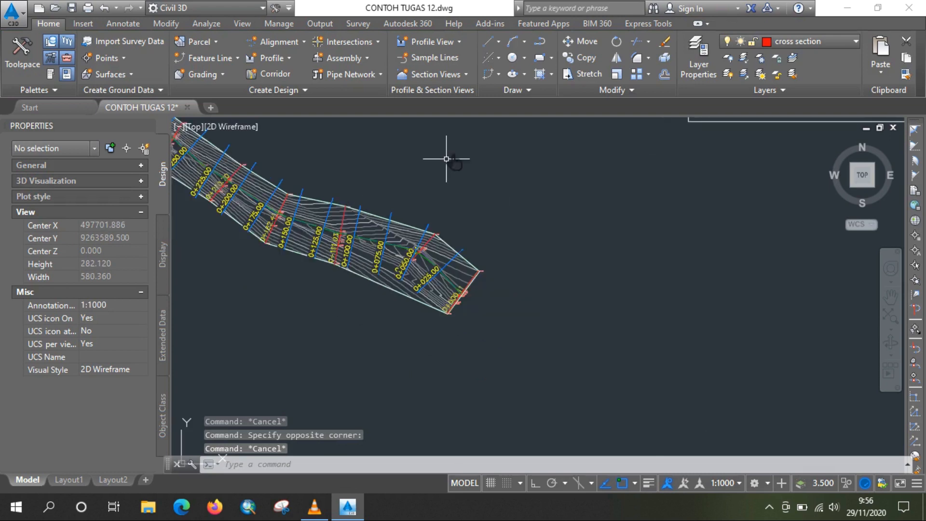
{"action": "left_click", "coordinate": [465, 75]}
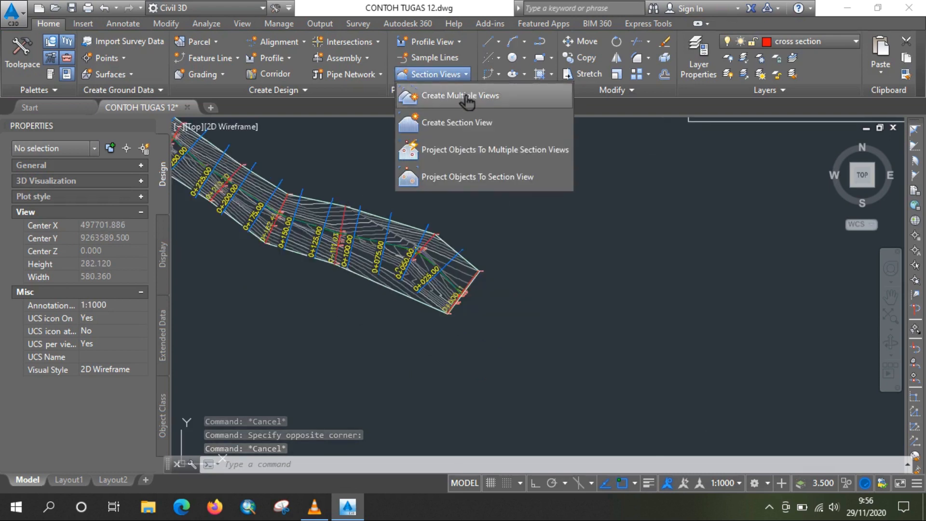
{"action": "left_click", "coordinate": [467, 95]}
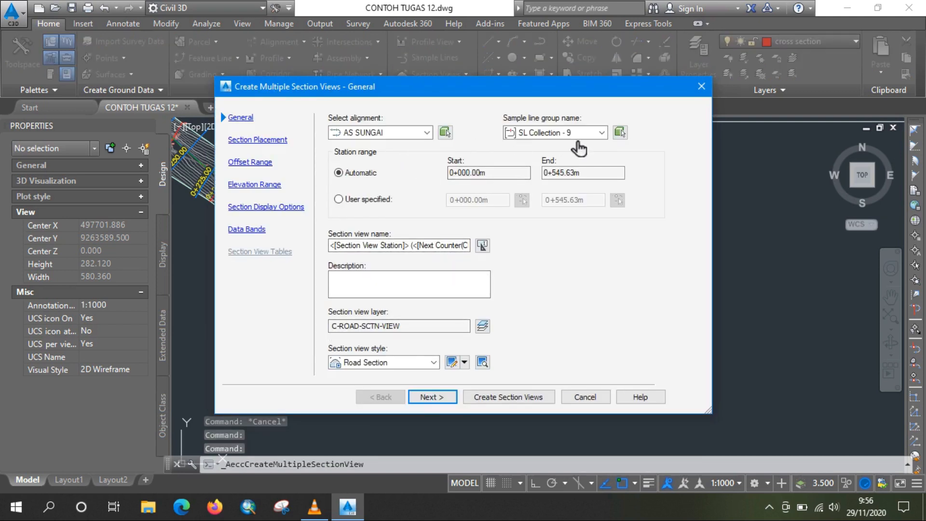
{"action": "left_click", "coordinate": [603, 134]}
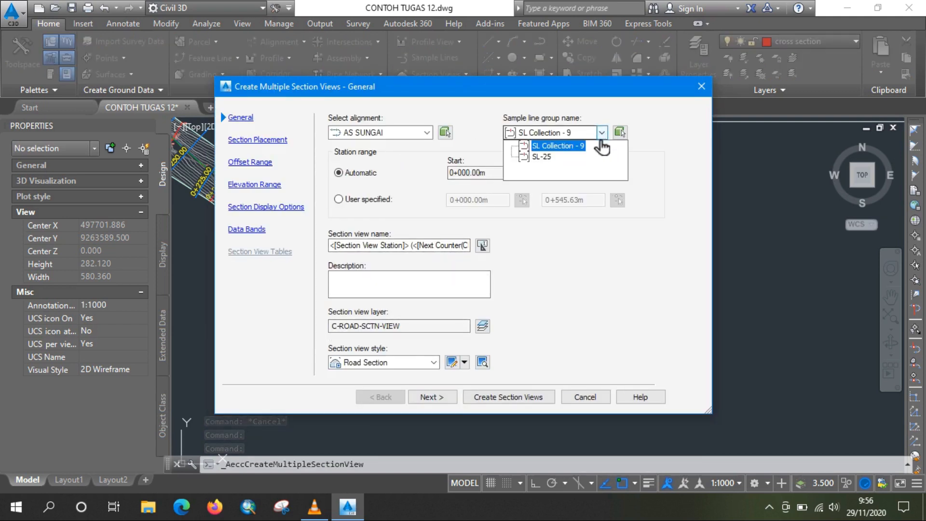
{"action": "left_click", "coordinate": [549, 161]}
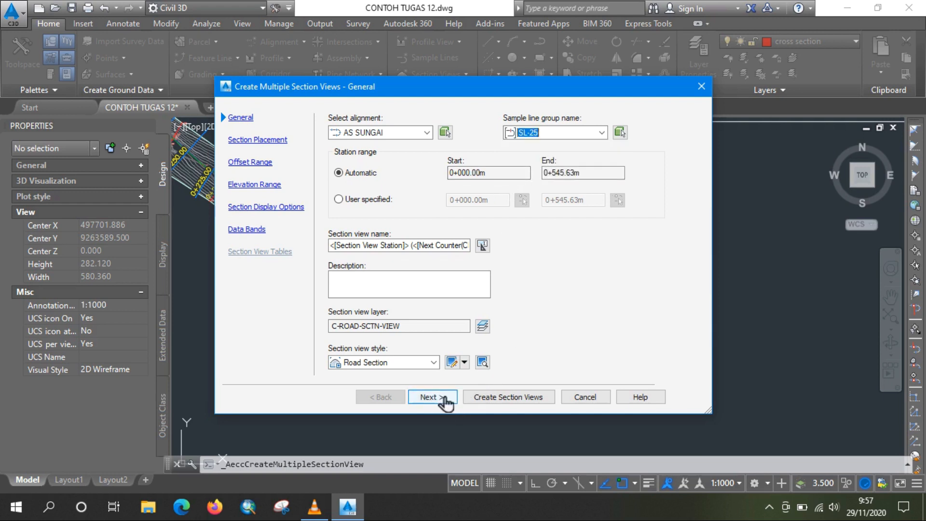
{"action": "left_click", "coordinate": [451, 361]}
{"action": "left_click", "coordinate": [488, 395]}
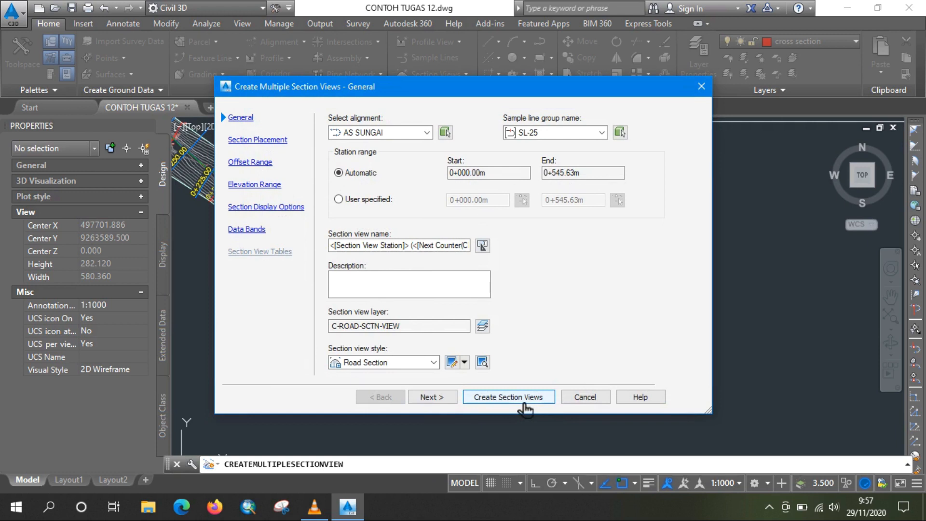
{"action": "left_click", "coordinate": [508, 396]}
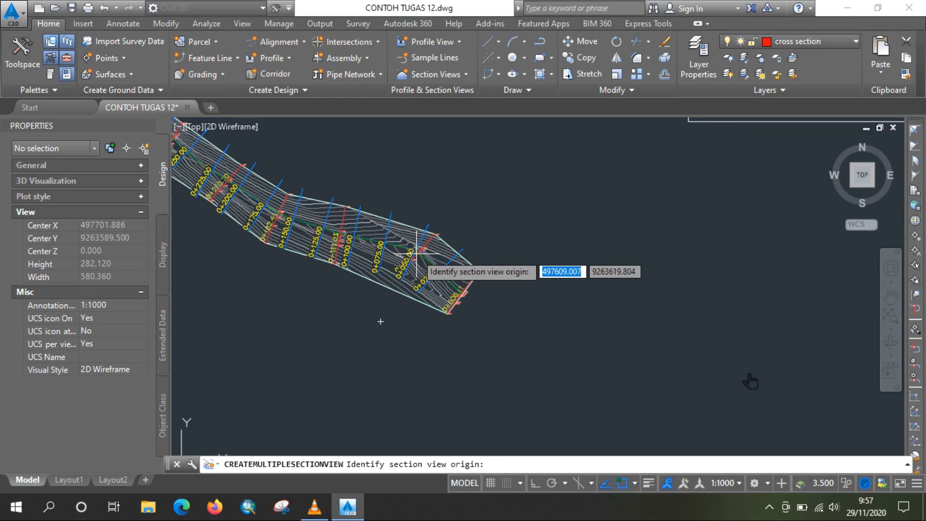
{"action": "left_click", "coordinate": [837, 376]}
{"action": "scroll", "coordinate": [484, 292], "scroll_direction": "down", "scroll_amount": 3}
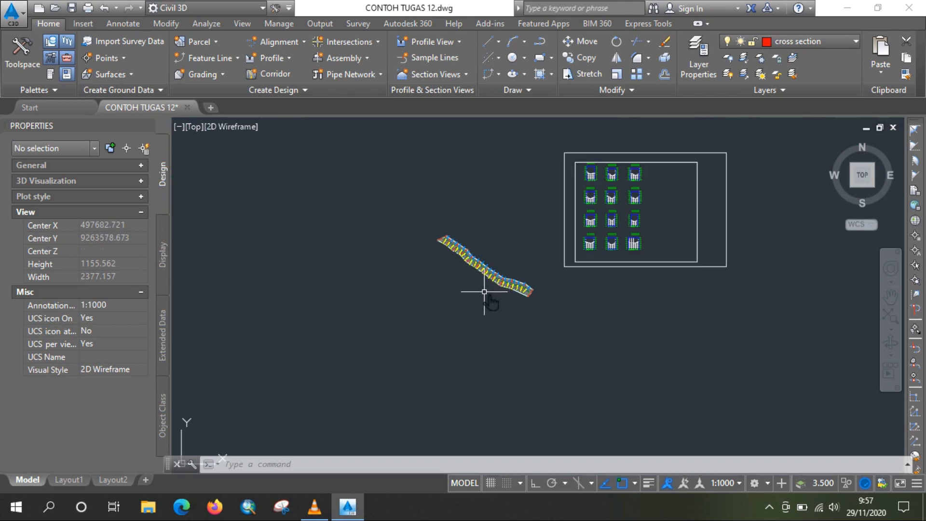
Create multiple section views for the SL-25 sample line group on AS SUNGAI, with their origin in empty space beside the existing section sheet
{"action": "scroll", "coordinate": [478, 303], "scroll_direction": "down", "scroll_amount": 1}
{"action": "scroll", "coordinate": [656, 282], "scroll_direction": "up", "scroll_amount": 1}
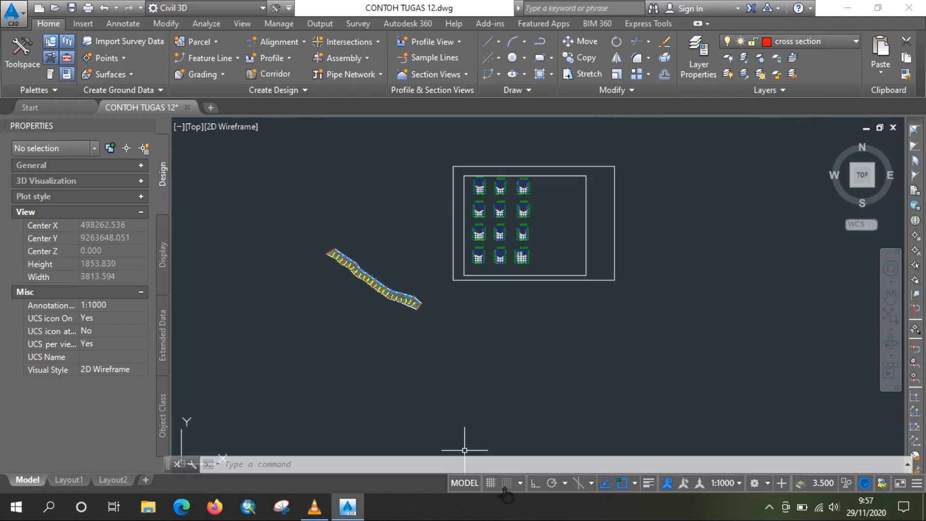
{"action": "left_click", "coordinate": [466, 75]}
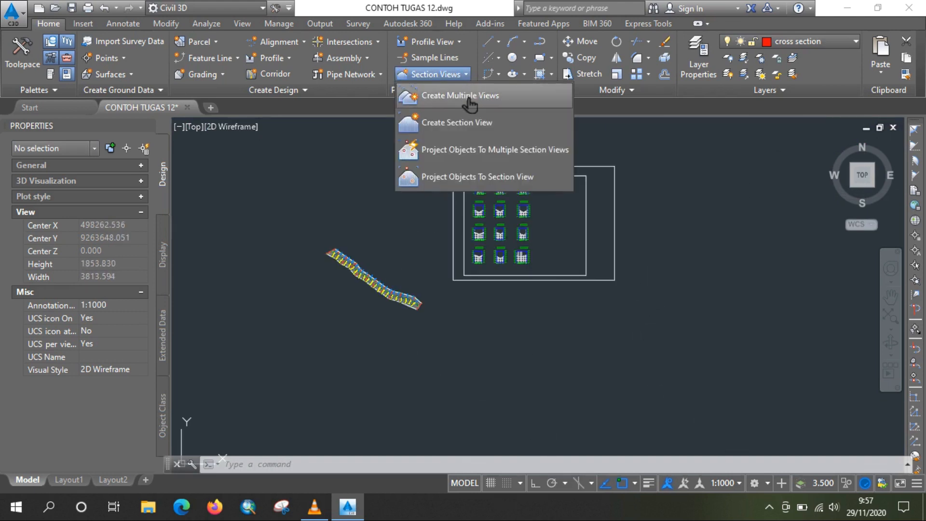
{"action": "left_click", "coordinate": [471, 98]}
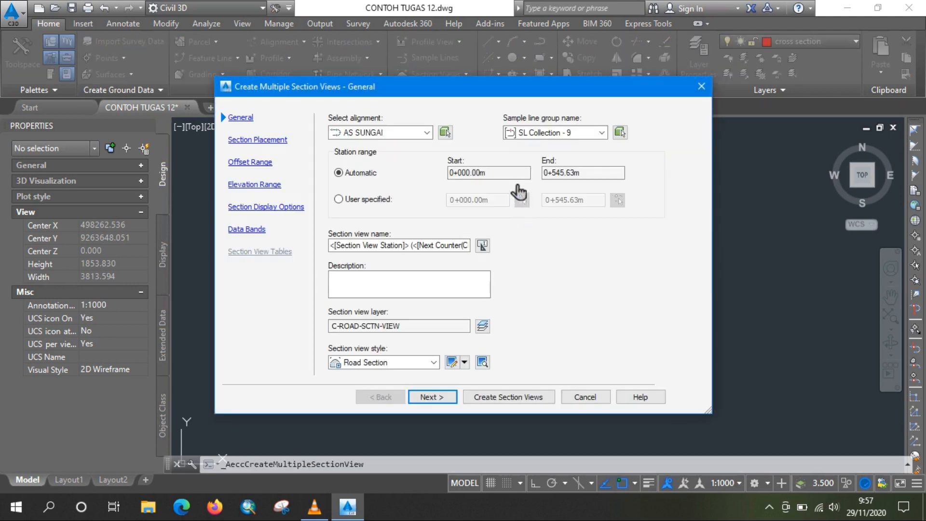
{"action": "left_click", "coordinate": [603, 131]}
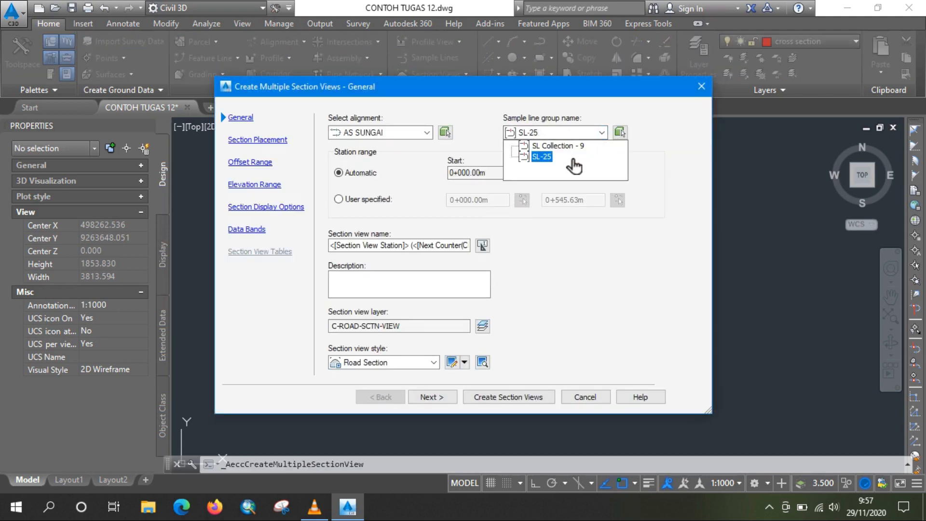
{"action": "left_click", "coordinate": [550, 157]}
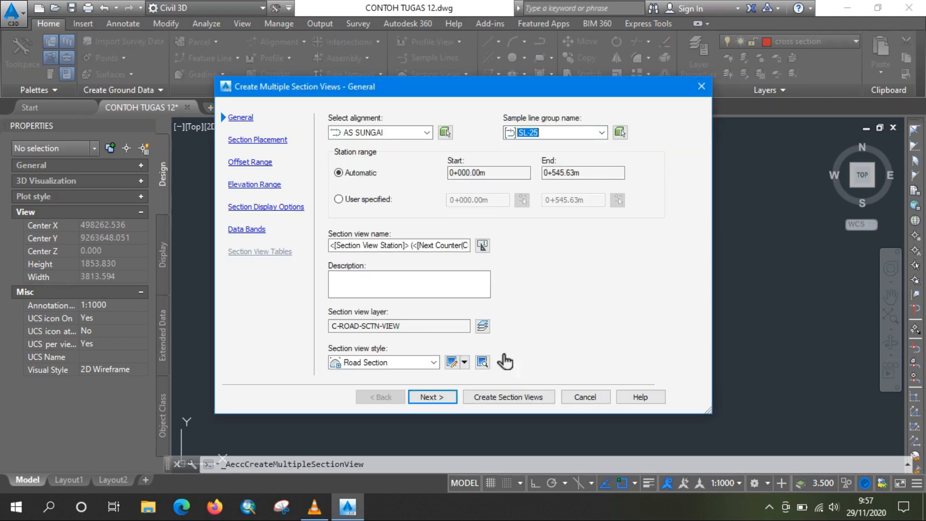
{"action": "left_click", "coordinate": [497, 399]}
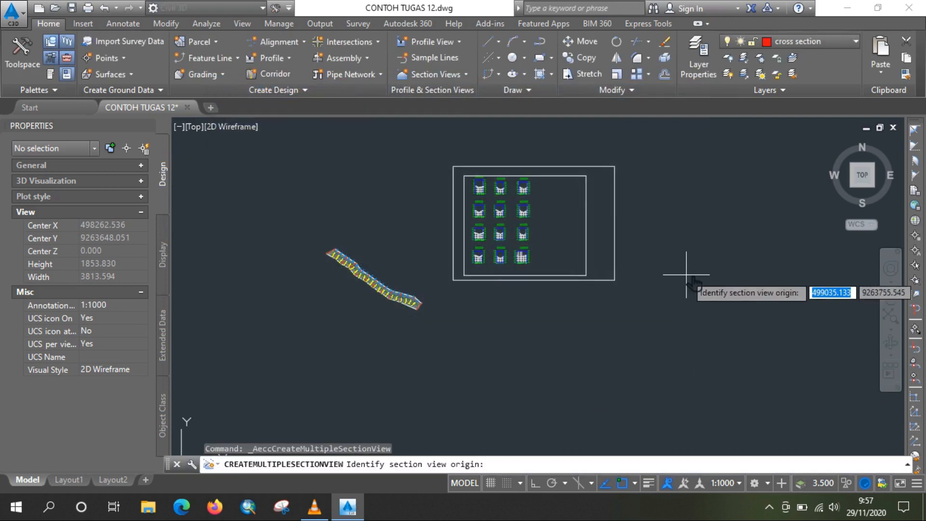
{"action": "left_click", "coordinate": [685, 280]}
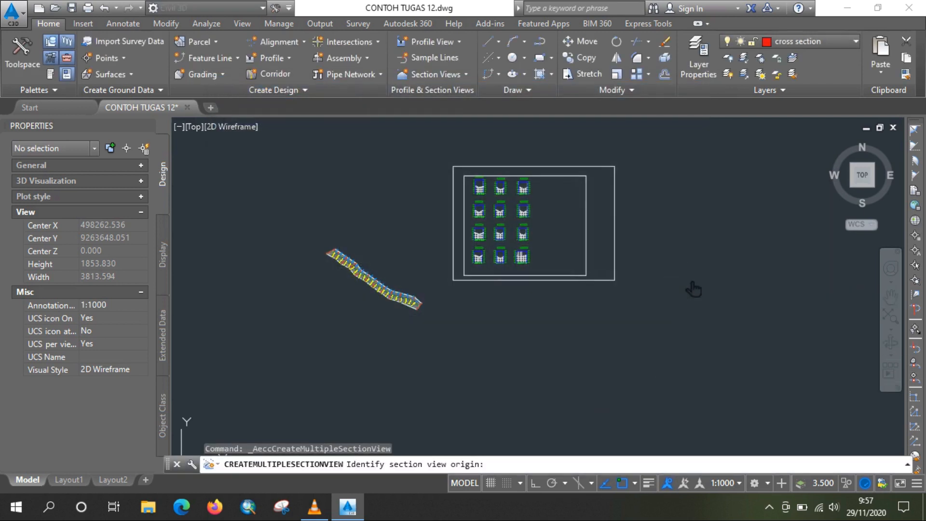
Examine the new SL-25 section sheets against the earlier sheet of polyline-based sections
{"action": "scroll", "coordinate": [526, 301], "scroll_direction": "down", "scroll_amount": 2}
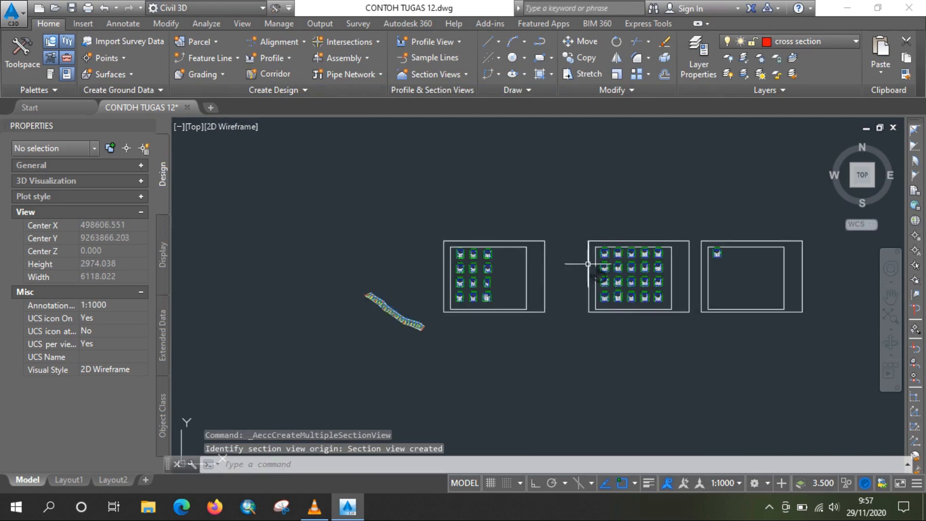
{"action": "scroll", "coordinate": [645, 252], "scroll_direction": "up", "scroll_amount": 4}
{"action": "scroll", "coordinate": [555, 262], "scroll_direction": "up", "scroll_amount": 10}
{"action": "scroll", "coordinate": [507, 258], "scroll_direction": "down", "scroll_amount": 3}
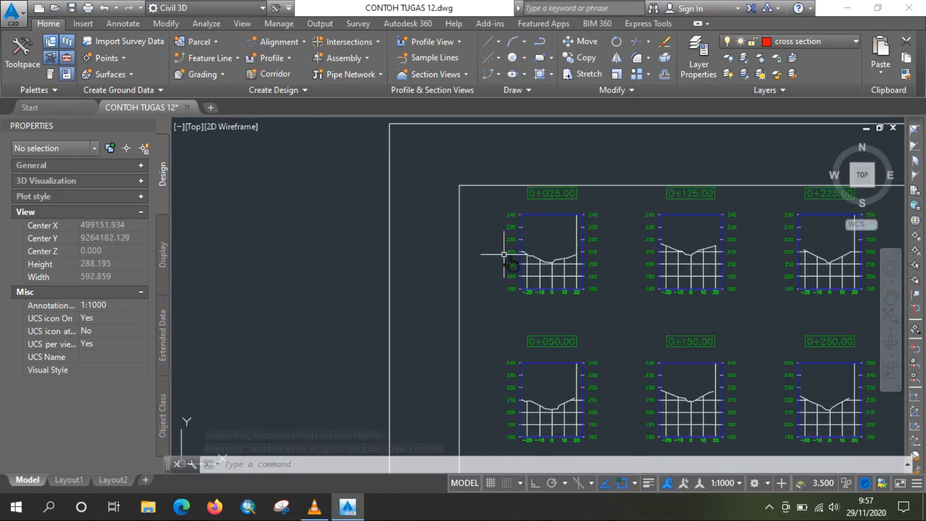
{"action": "scroll", "coordinate": [559, 250], "scroll_direction": "down", "scroll_amount": 3}
{"action": "scroll", "coordinate": [571, 261], "scroll_direction": "down", "scroll_amount": 2}
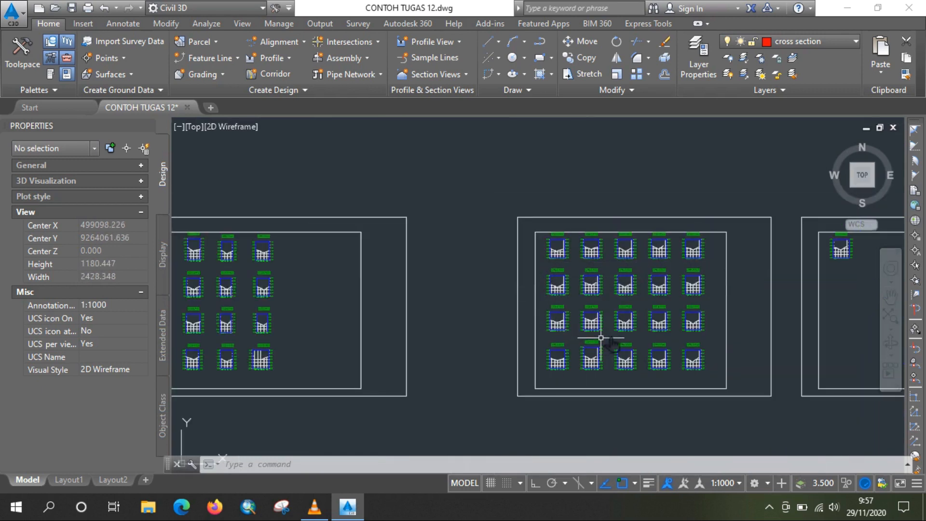
{"action": "scroll", "coordinate": [699, 306], "scroll_direction": "down", "scroll_amount": 2}
{"action": "scroll", "coordinate": [412, 294], "scroll_direction": "up", "scroll_amount": 2}
{"action": "scroll", "coordinate": [412, 294], "scroll_direction": "up", "scroll_amount": 4}
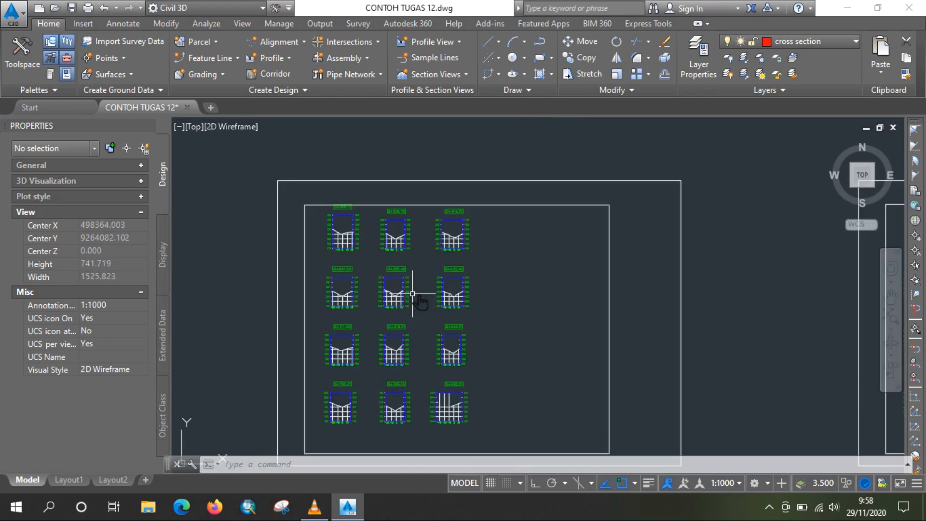
Inspect the individual SL-25 section views close up, including the river profiles around stations 0+250.00 and 0+350.00
{"action": "scroll", "coordinate": [451, 238], "scroll_direction": "down", "scroll_amount": 2}
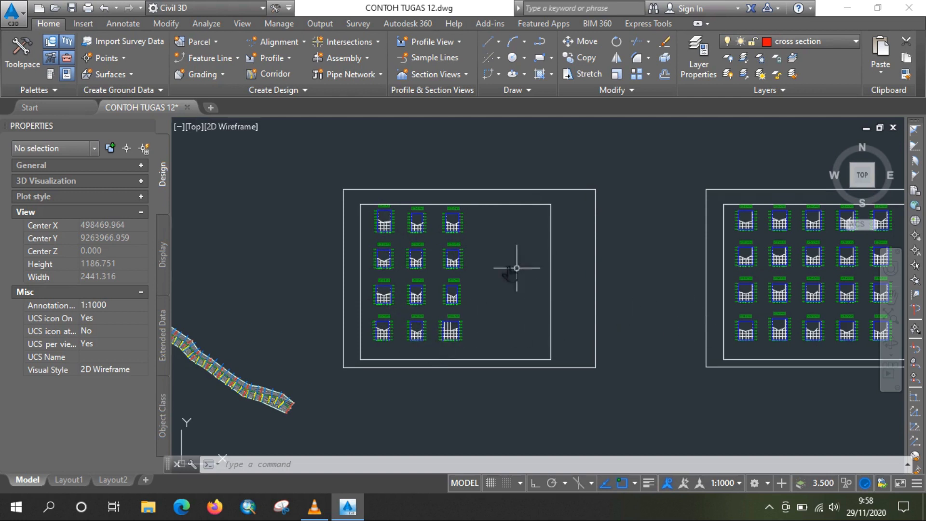
{"action": "scroll", "coordinate": [468, 259], "scroll_direction": "down", "scroll_amount": 2}
{"action": "scroll", "coordinate": [760, 275], "scroll_direction": "up", "scroll_amount": 4}
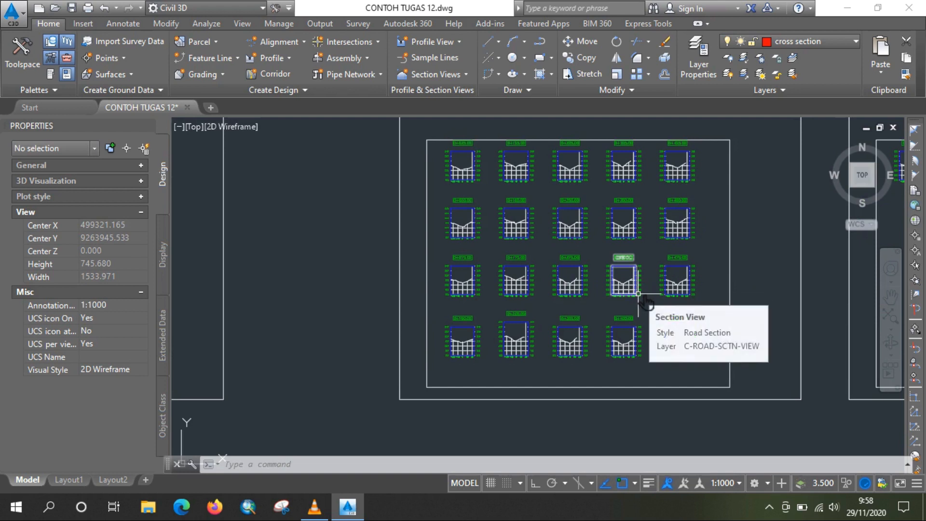
{"action": "scroll", "coordinate": [617, 170], "scroll_direction": "up", "scroll_amount": 2}
{"action": "scroll", "coordinate": [615, 169], "scroll_direction": "up", "scroll_amount": 4}
{"action": "scroll", "coordinate": [578, 207], "scroll_direction": "down", "scroll_amount": 2}
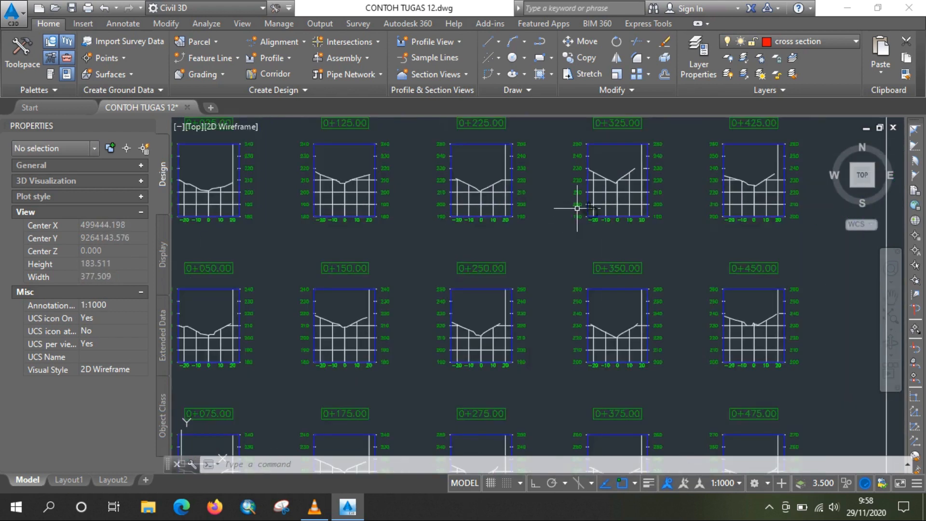
{"action": "scroll", "coordinate": [574, 205], "scroll_direction": "up", "scroll_amount": 4}
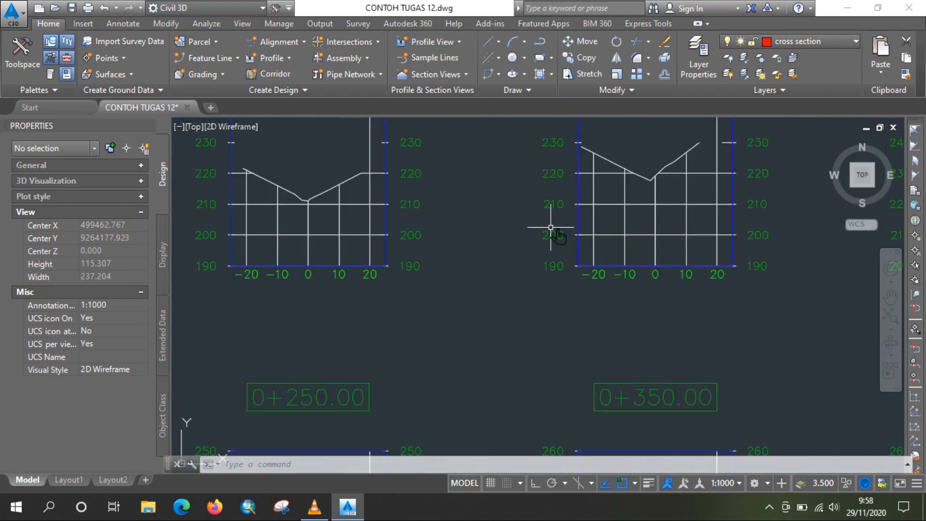
{"action": "scroll", "coordinate": [588, 244], "scroll_direction": "down", "scroll_amount": 2}
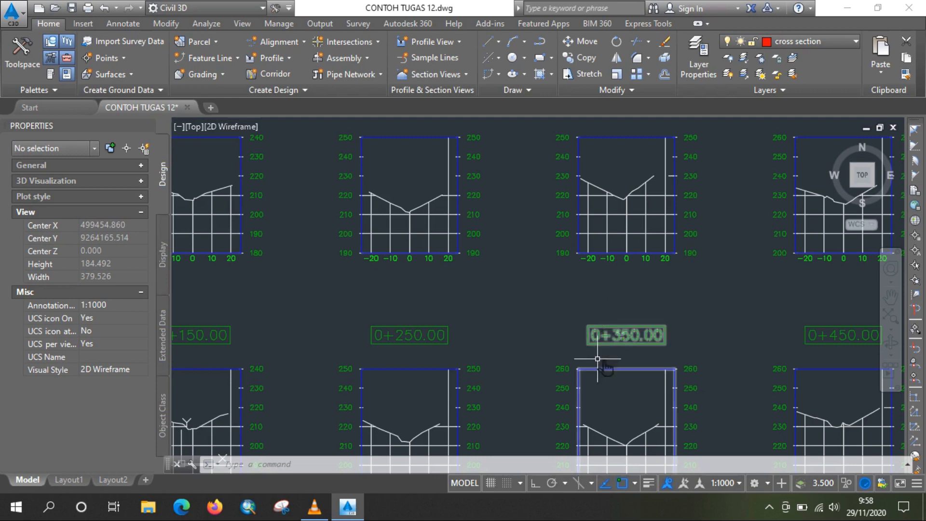
{"action": "scroll", "coordinate": [606, 314], "scroll_direction": "down", "scroll_amount": 2}
{"action": "scroll", "coordinate": [596, 436], "scroll_direction": "up", "scroll_amount": 2}
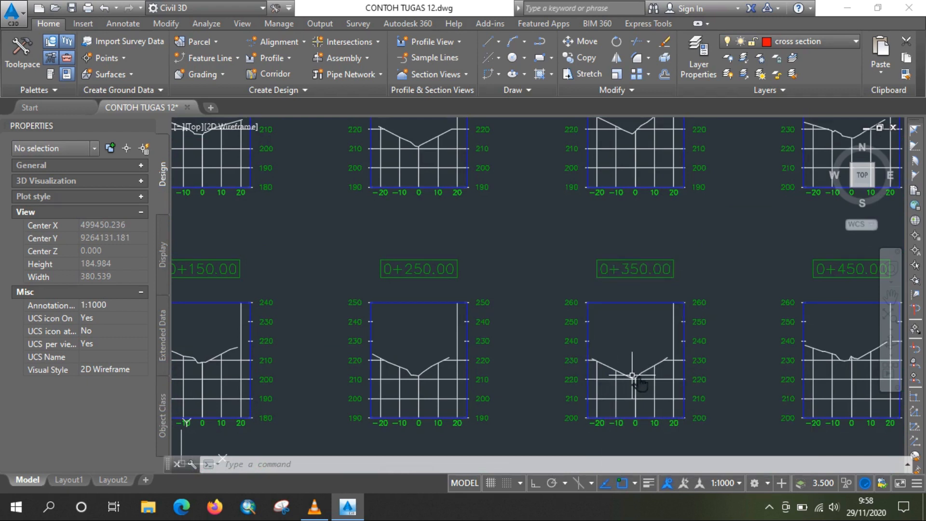
{"action": "mouse_move", "coordinate": [632, 375]}
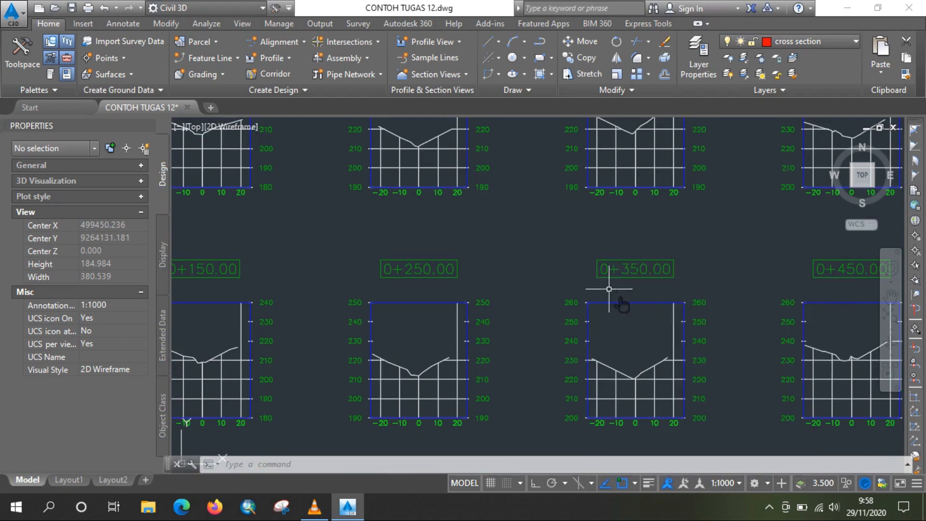
{"action": "scroll", "coordinate": [501, 248], "scroll_direction": "down", "scroll_amount": 3}
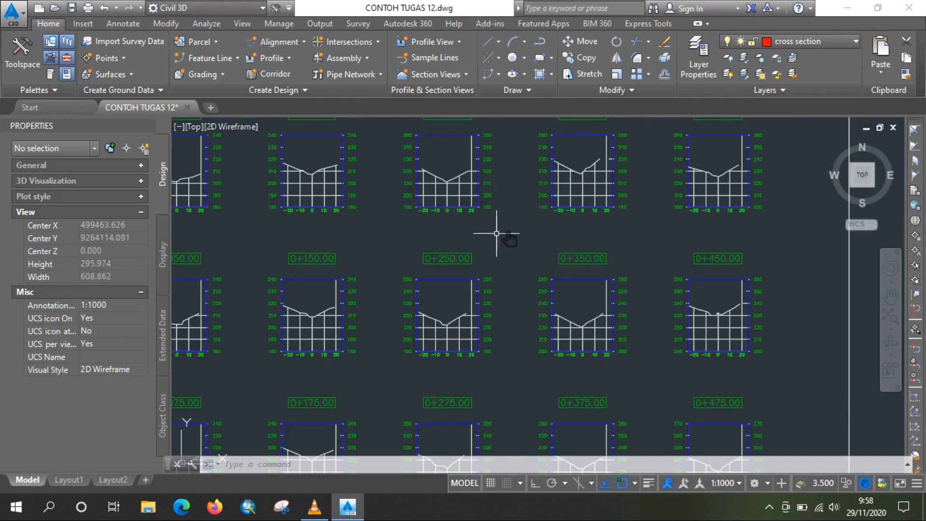
{"action": "scroll", "coordinate": [508, 230], "scroll_direction": "down", "scroll_amount": 1}
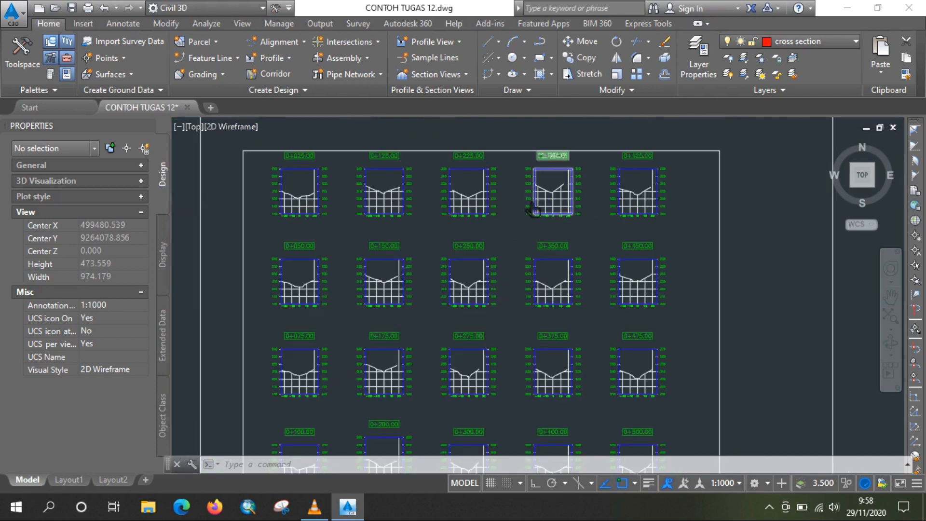
{"action": "scroll", "coordinate": [533, 197], "scroll_direction": "down", "scroll_amount": 2}
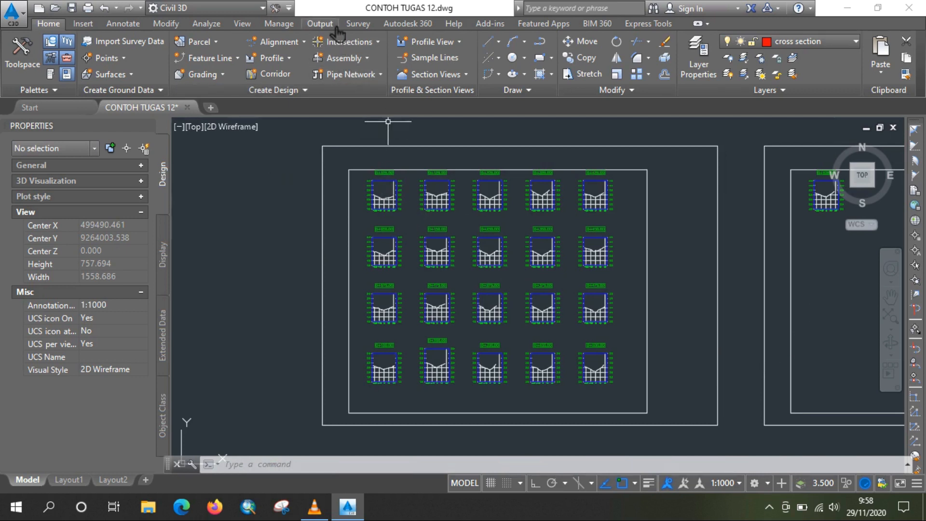
Start an export to HEC RAS from surface existing, with site <None> and AS SUNGAI as the reach alignment
{"action": "left_click", "coordinate": [321, 23]}
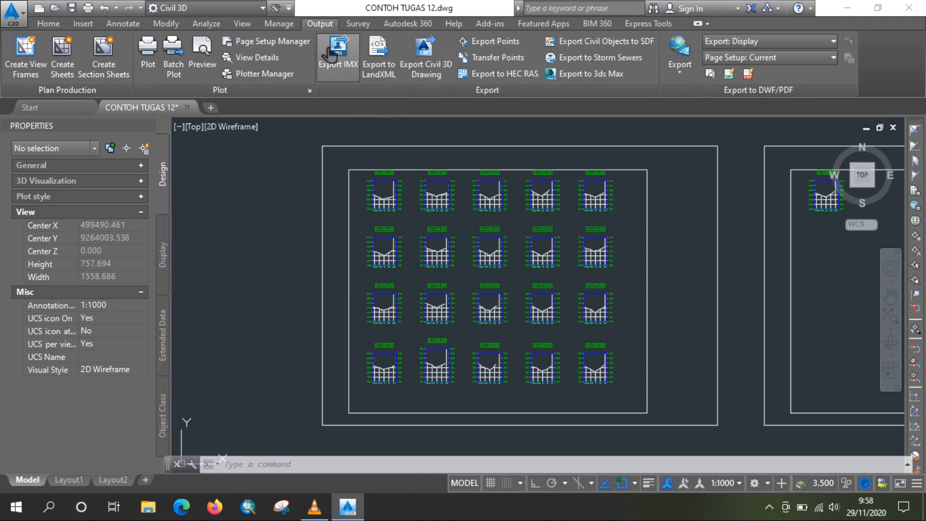
{"action": "left_click", "coordinate": [517, 84]}
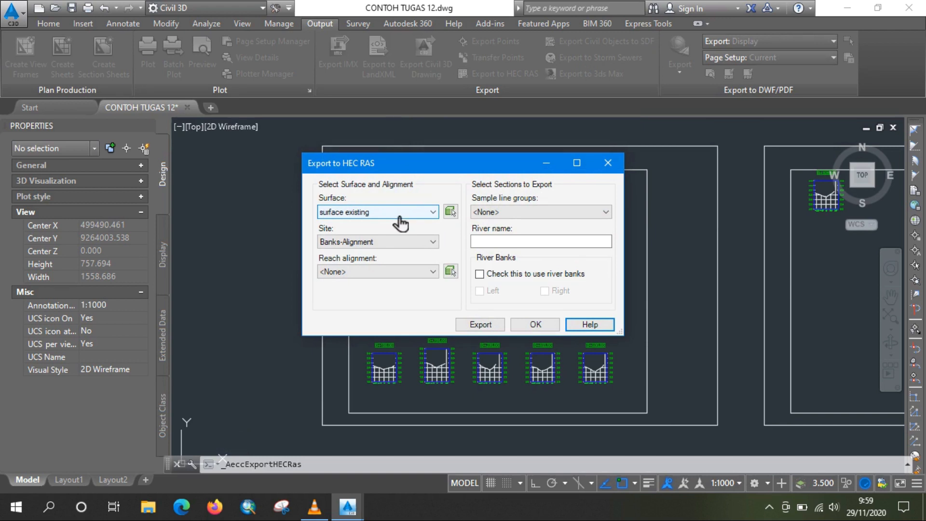
{"action": "left_click", "coordinate": [400, 245]}
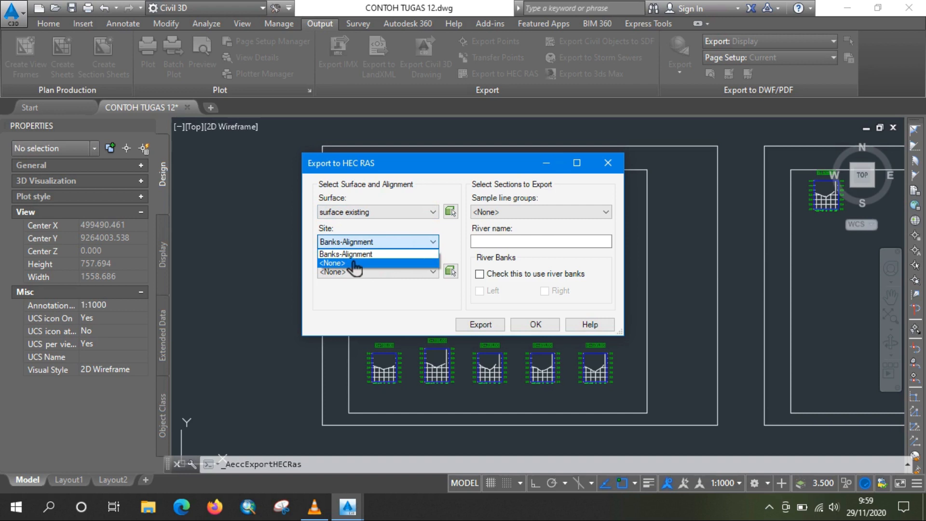
{"action": "left_click", "coordinate": [354, 263]}
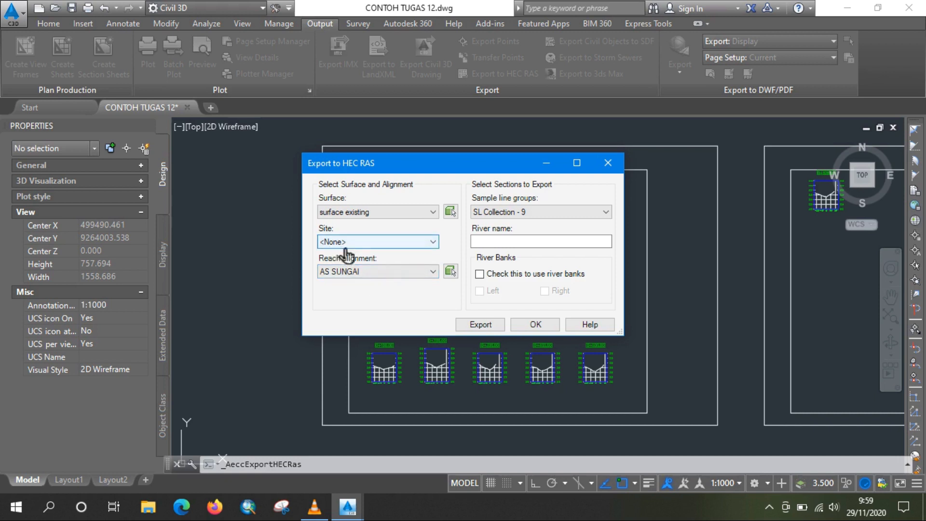
{"action": "left_click", "coordinate": [378, 283]}
{"action": "left_click", "coordinate": [378, 284]}
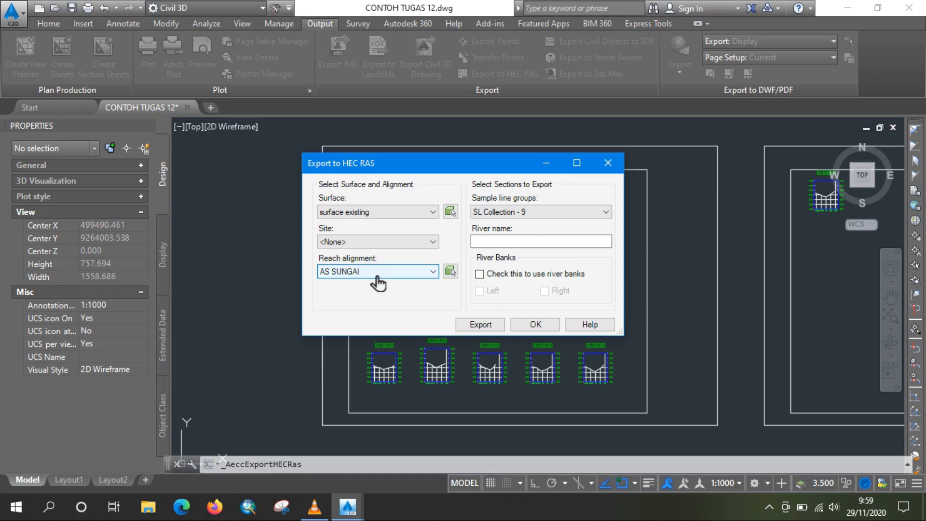
{"action": "left_click", "coordinate": [378, 271]}
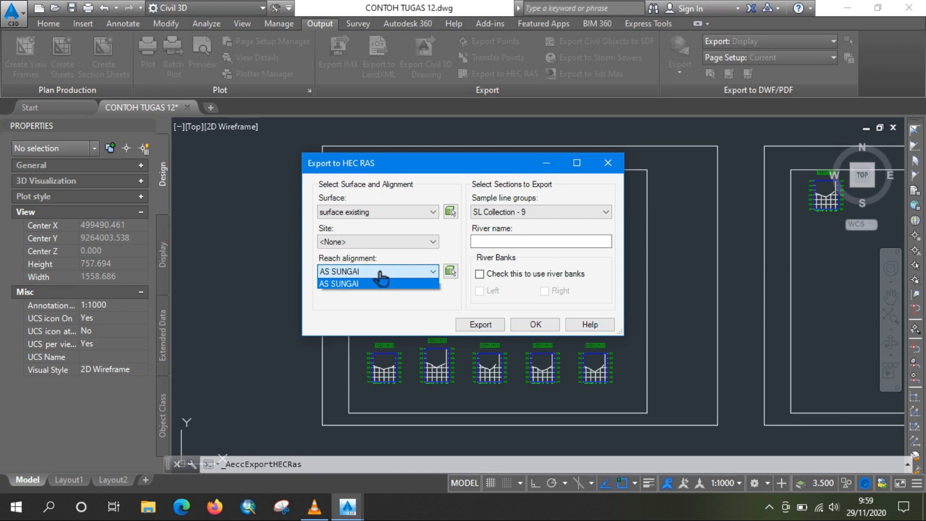
{"action": "left_click", "coordinate": [380, 283]}
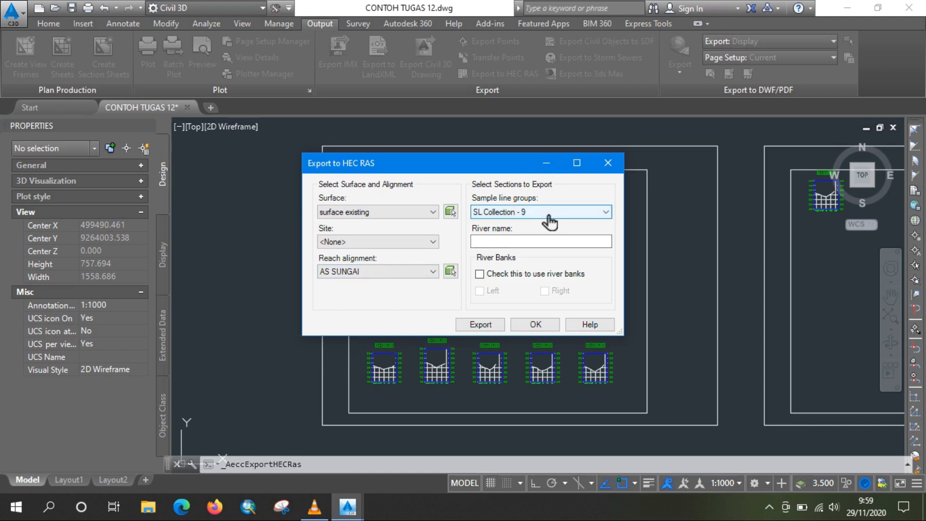
Choose the SL-25 sample line group as the sections to export
{"action": "left_click", "coordinate": [550, 212]}
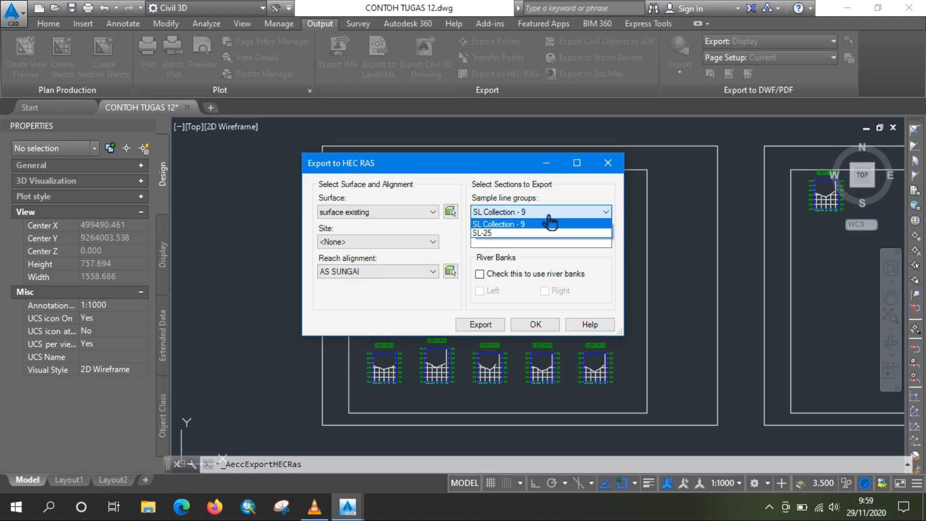
{"action": "left_click", "coordinate": [496, 234]}
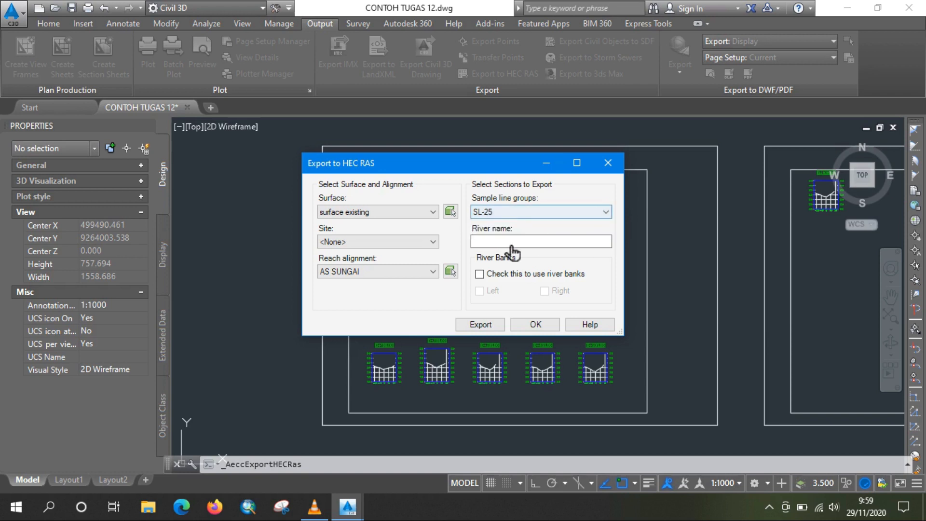
{"action": "left_click", "coordinate": [518, 242]}
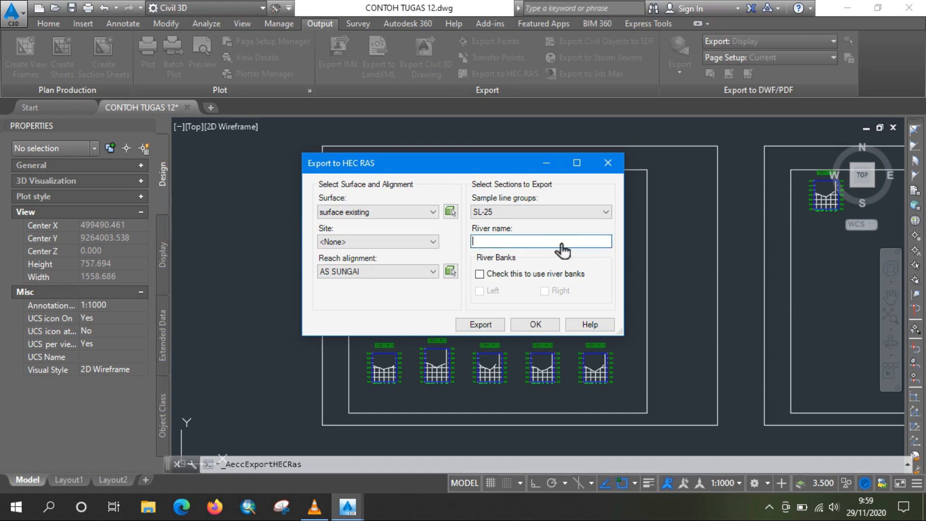
Export the data as GEO file "export SL" into the CIVIL 3D folder under 2020\KOMPUTER TERAPAN on drive D, and finish the HEC RAS export
{"action": "left_click", "coordinate": [494, 328]}
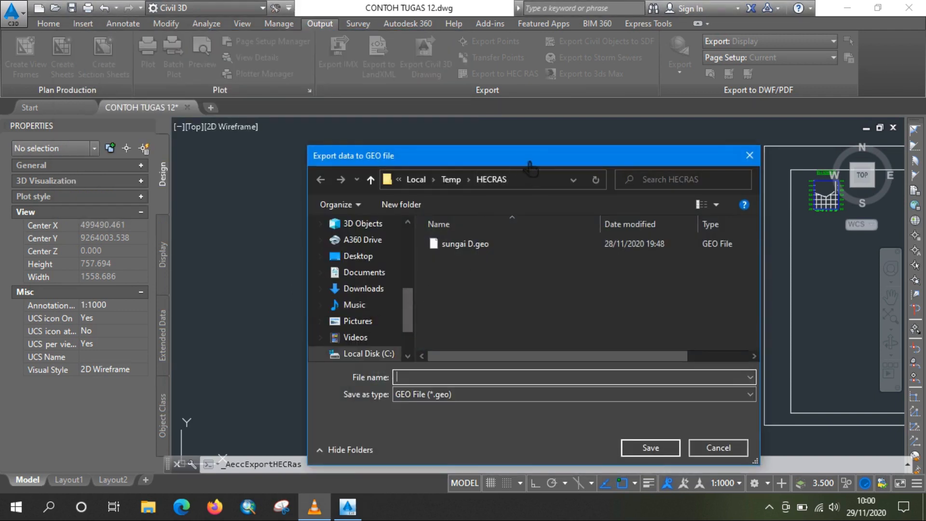
{"action": "left_click_drag", "start_coordinate": [531, 168], "coordinate": [517, 160]}
{"action": "scroll", "coordinate": [368, 317], "scroll_direction": "down", "scroll_amount": 1}
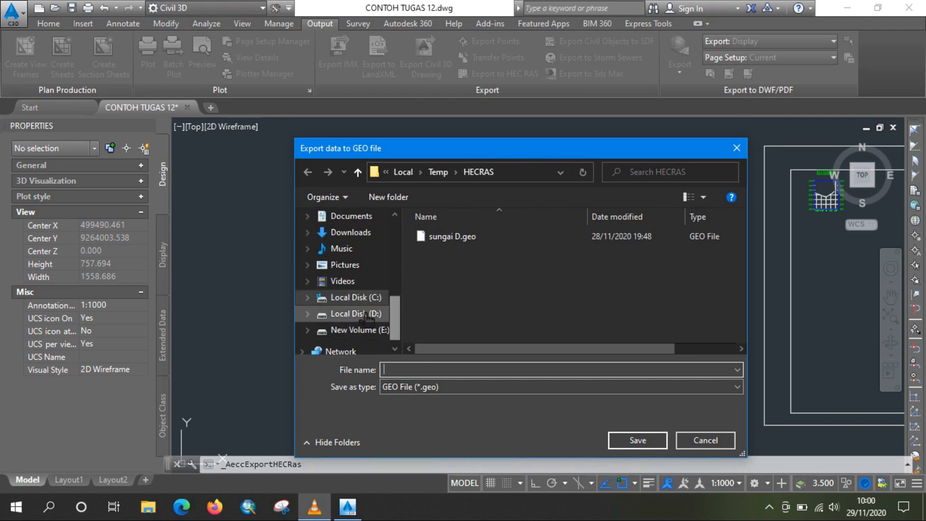
{"action": "left_click", "coordinate": [368, 317]}
{"action": "double_click", "coordinate": [442, 250]}
{"action": "double_click", "coordinate": [464, 309]}
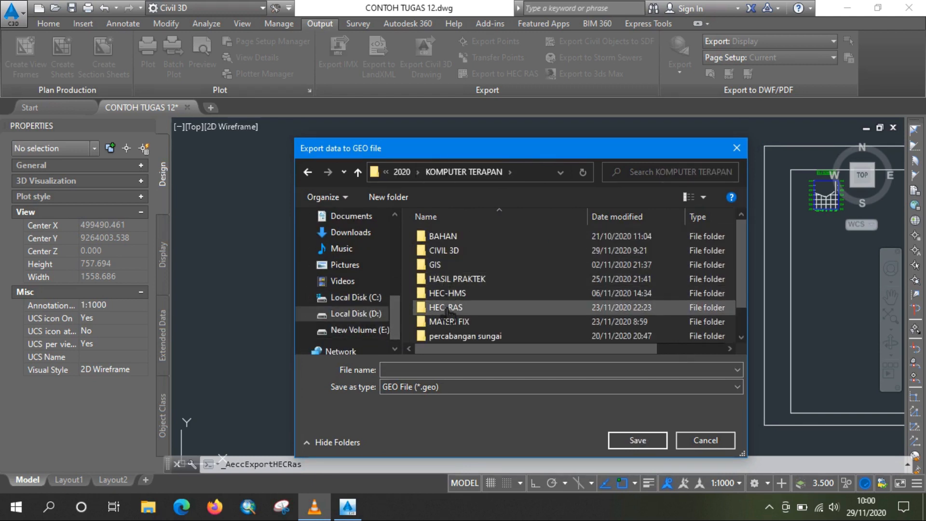
{"action": "double_click", "coordinate": [444, 250]}
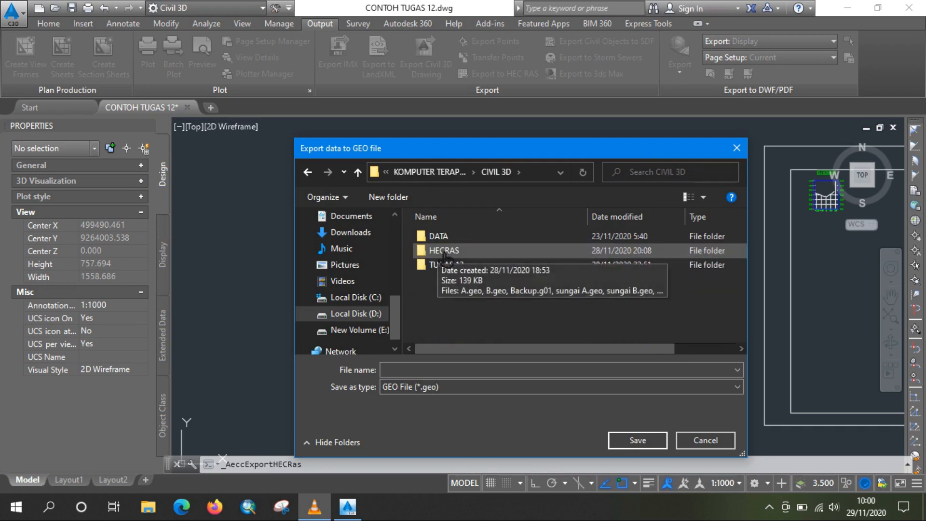
{"action": "left_click", "coordinate": [417, 371]}
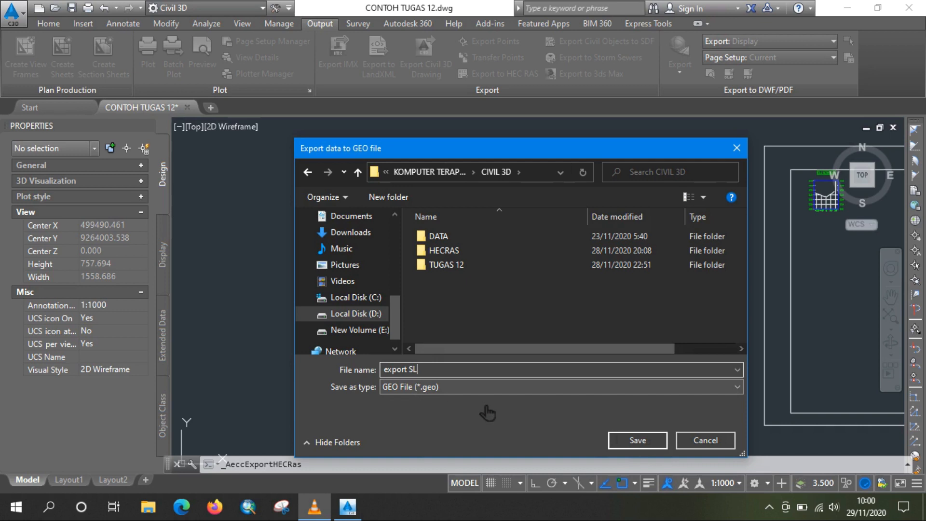
{"action": "left_click", "coordinate": [644, 443]}
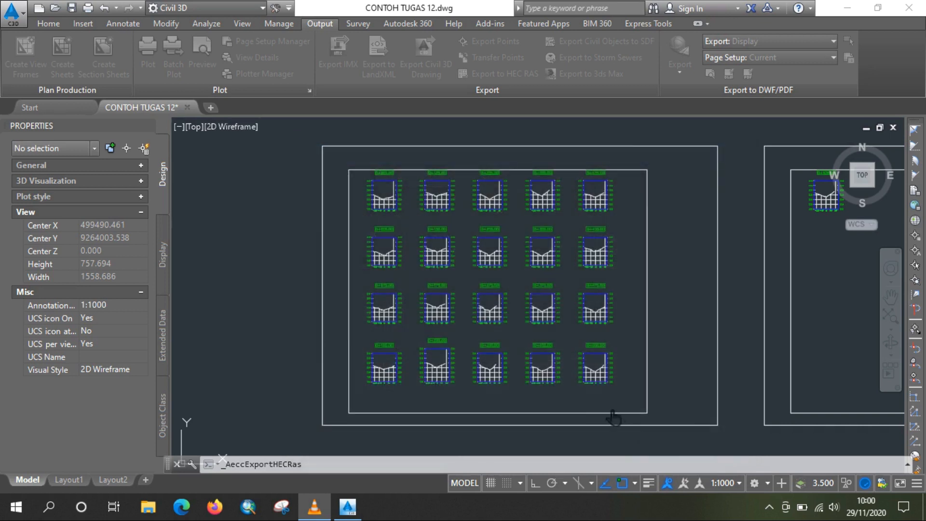
{"action": "left_click", "coordinate": [536, 324]}
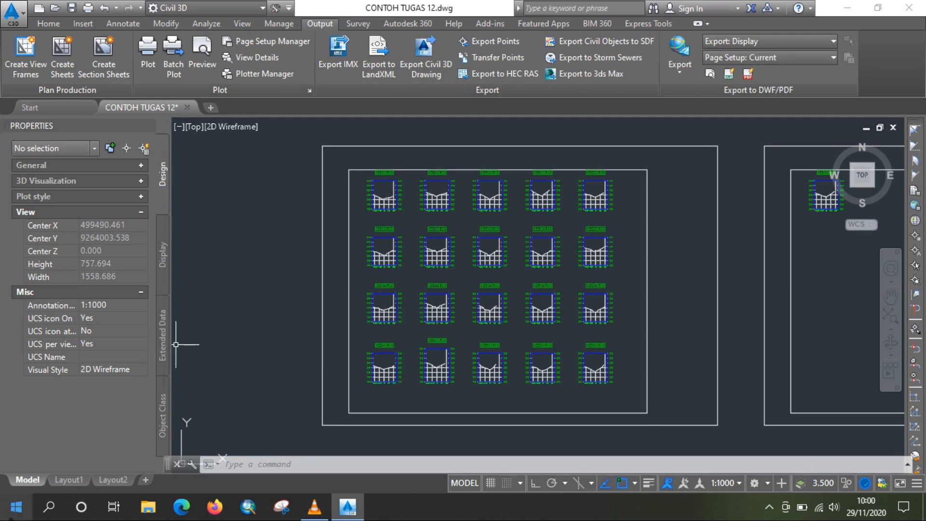
Launch HEC-RAS 5.0.7
{"action": "left_click", "coordinate": [19, 507]}
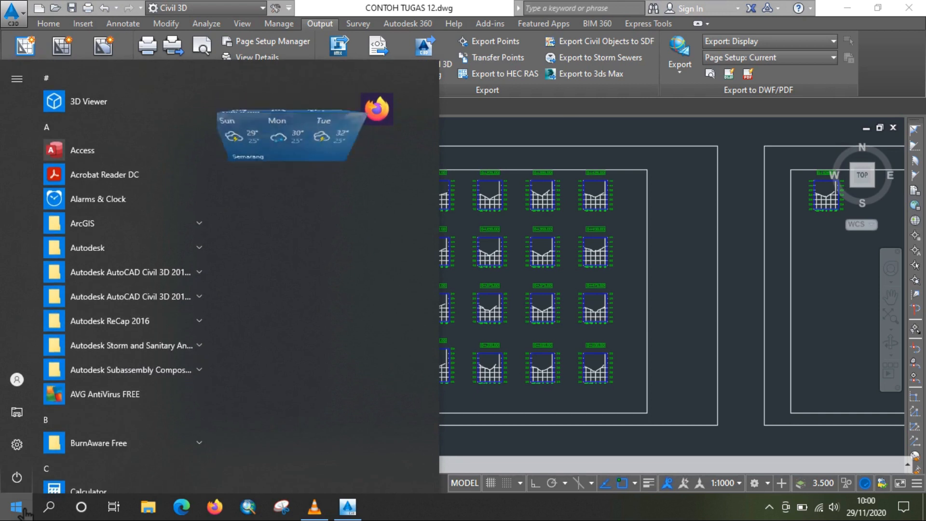
{"action": "type", "text": "hec"}
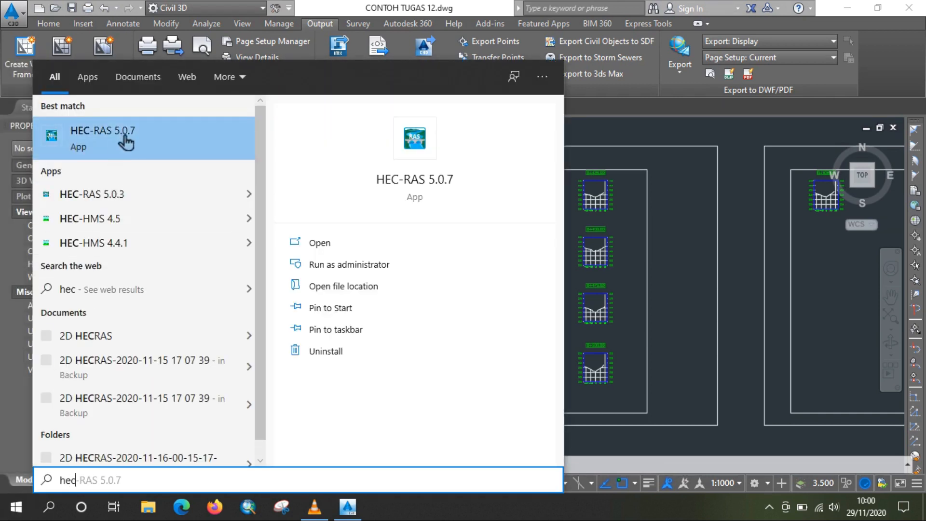
{"action": "left_click", "coordinate": [125, 137]}
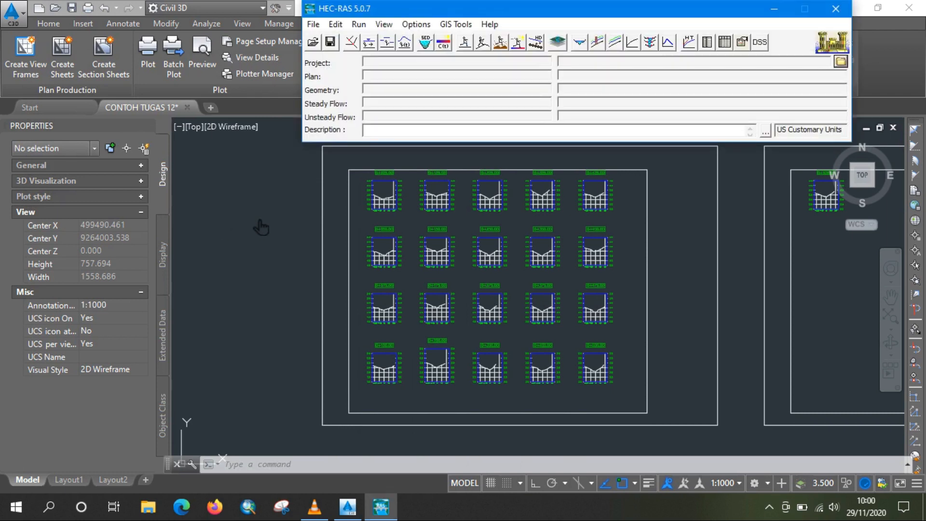
Start a new project and set its folder to d:\2020\KOMPUTER TERAPAN\CIVIL 3D
{"action": "left_click", "coordinate": [313, 24]}
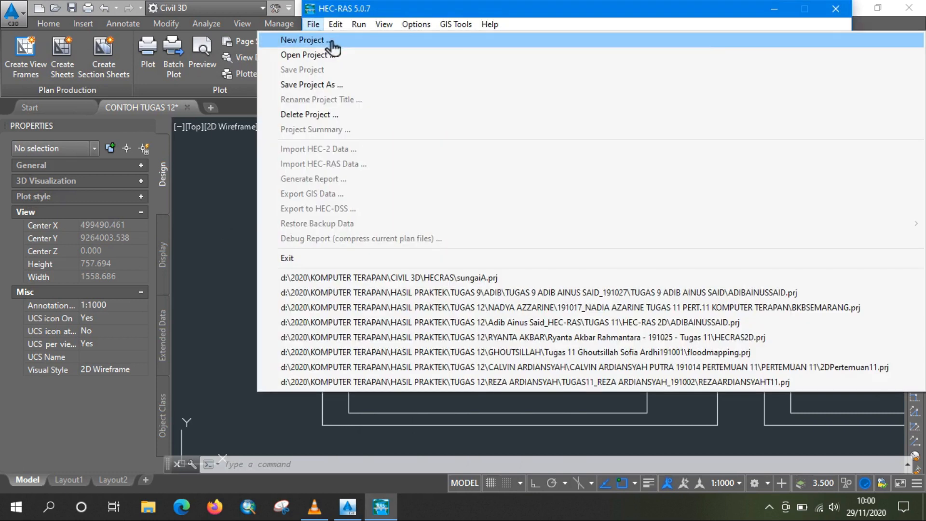
{"action": "left_click", "coordinate": [332, 43]}
{"action": "left_click", "coordinate": [719, 378]}
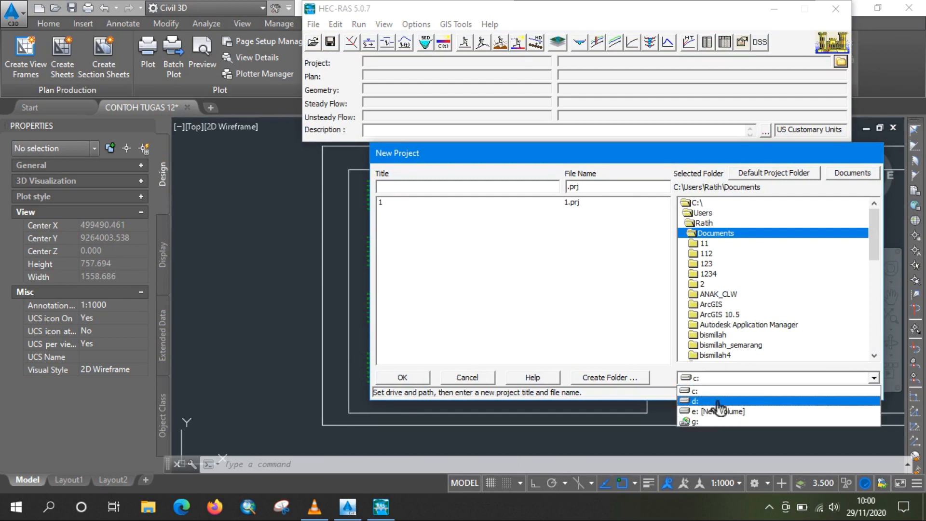
{"action": "left_click", "coordinate": [717, 401]}
{"action": "double_click", "coordinate": [705, 224]}
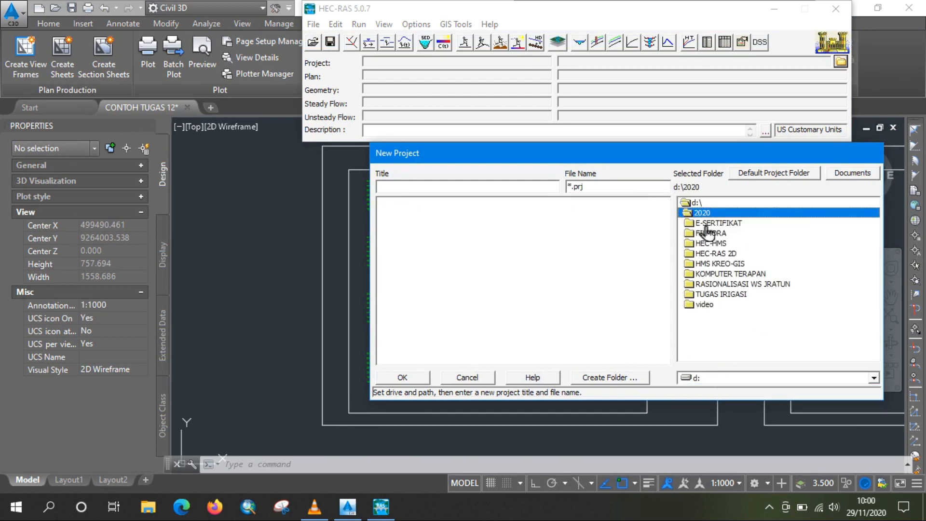
{"action": "double_click", "coordinate": [713, 274]}
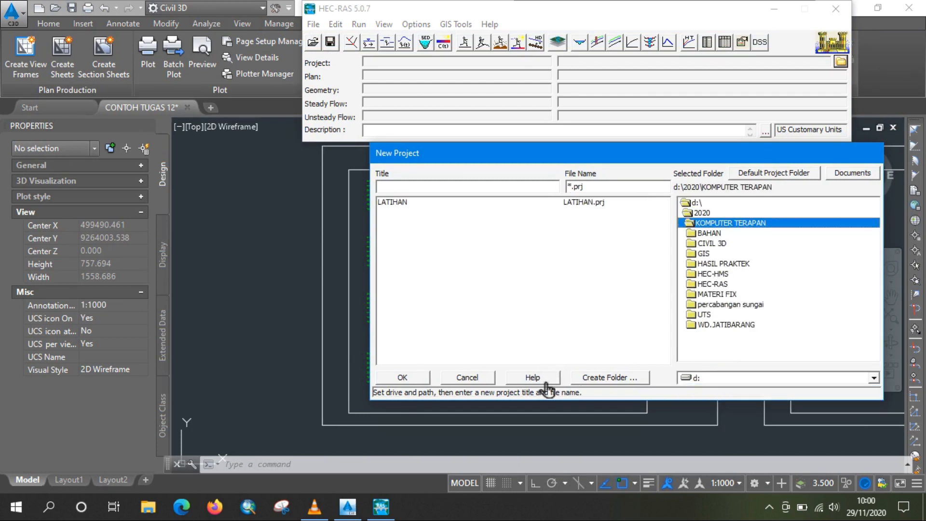
{"action": "double_click", "coordinate": [713, 243]}
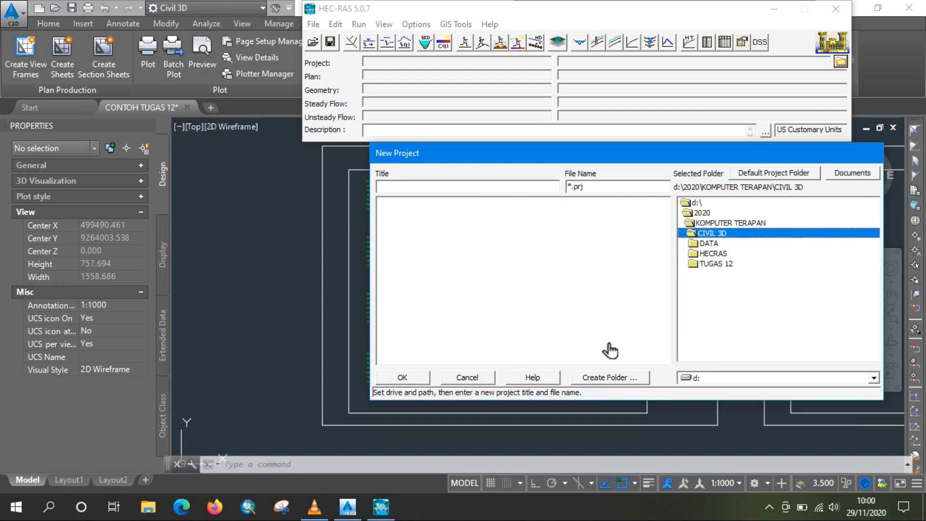
Title the new project "hecras-Civil 3D" and create it
{"action": "left_click", "coordinate": [420, 189]}
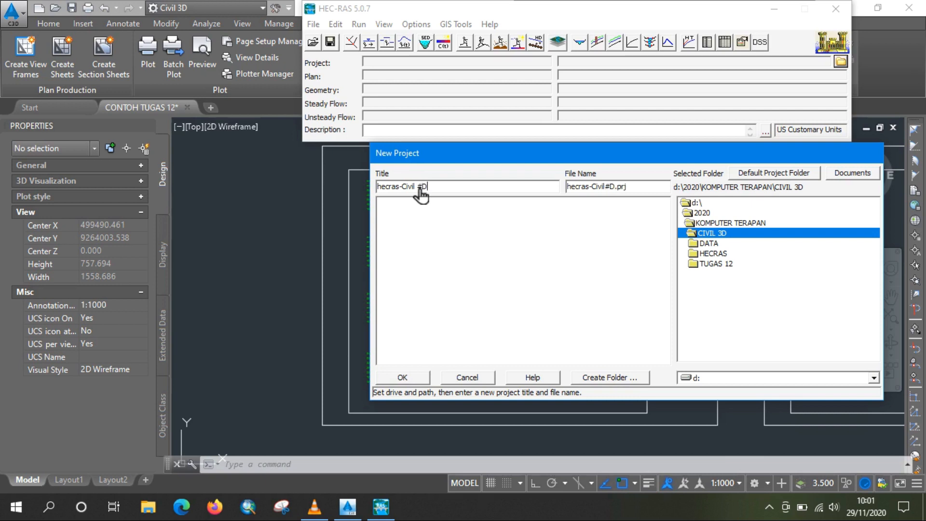
{"action": "type", "text": "D"}
{"action": "left_click", "coordinate": [419, 381]}
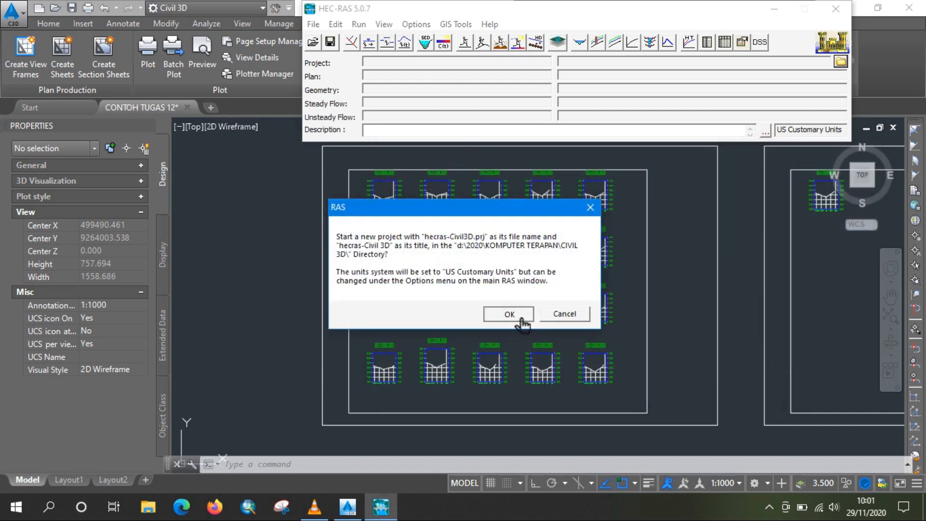
{"action": "left_click", "coordinate": [523, 318]}
Set the project's unit system to System International (Metric System)
{"action": "left_click", "coordinate": [458, 25]}
{"action": "left_click", "coordinate": [414, 27]}
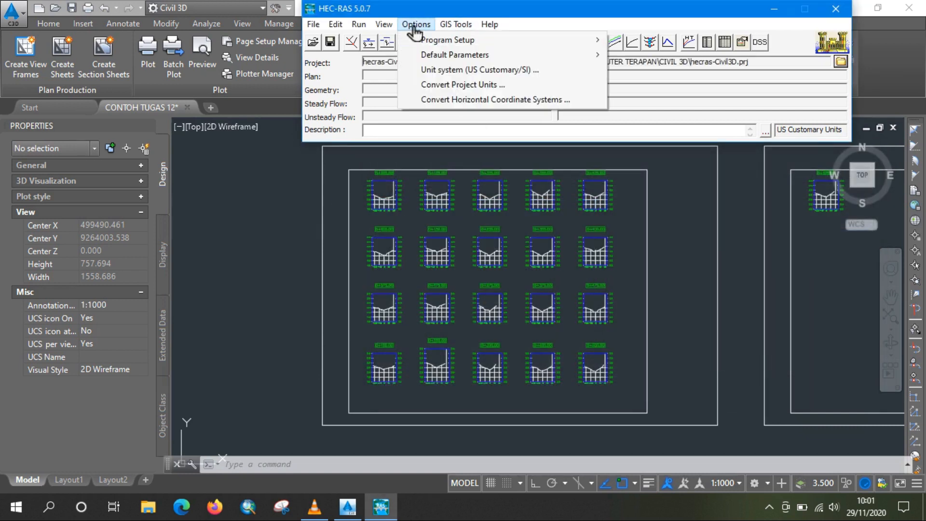
{"action": "left_click", "coordinate": [429, 70]}
{"action": "left_click", "coordinate": [217, 149]}
{"action": "left_click", "coordinate": [199, 180]}
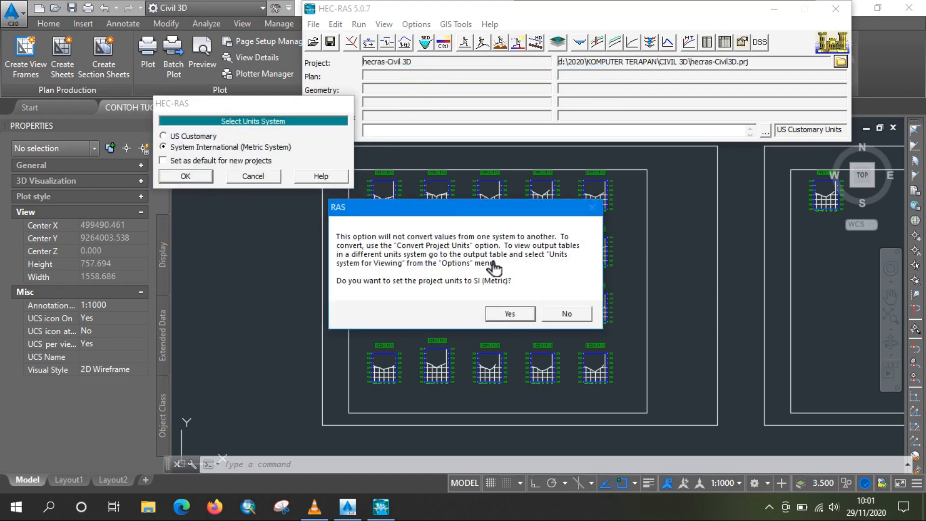
{"action": "left_click", "coordinate": [510, 313]}
Accept the SI unit change for the project and open the geometric data editor
{"action": "left_click_drag", "start_coordinate": [432, 14], "coordinate": [418, 13]}
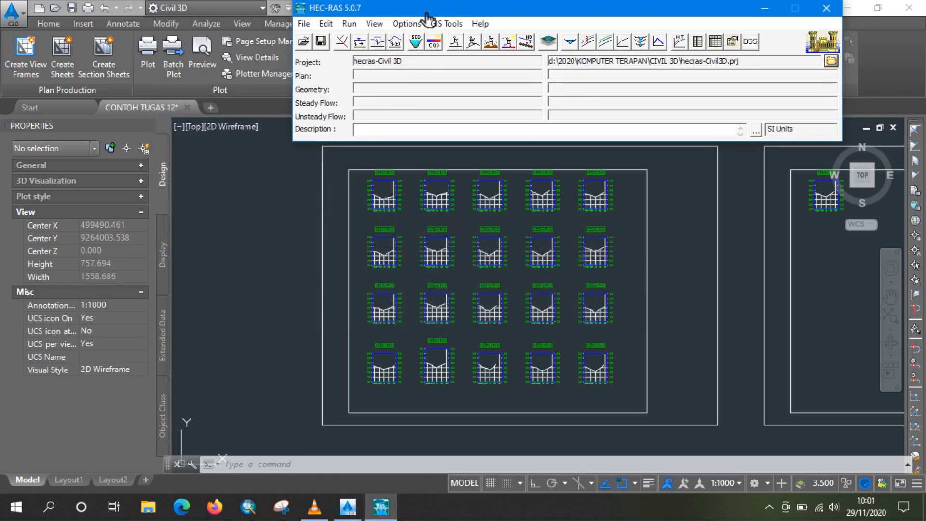
{"action": "left_click", "coordinate": [340, 44]}
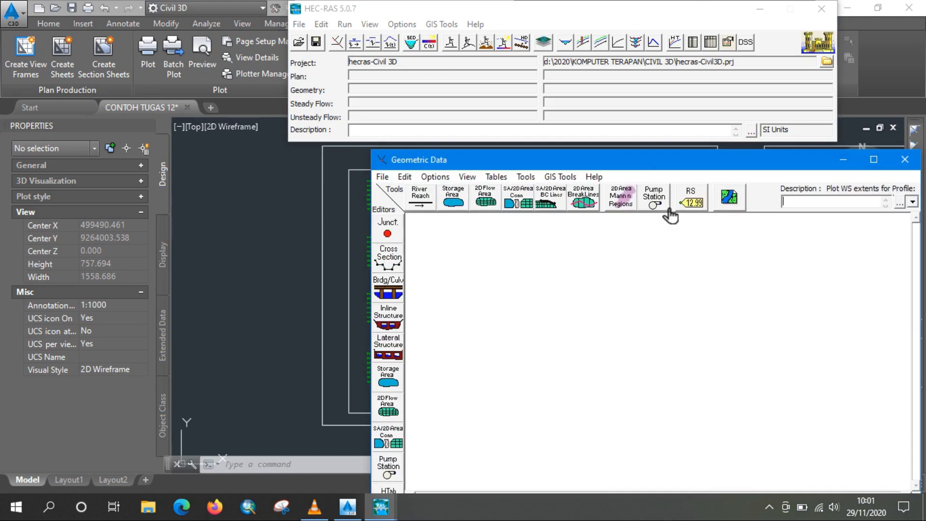
{"action": "left_click_drag", "start_coordinate": [630, 166], "coordinate": [545, 161]}
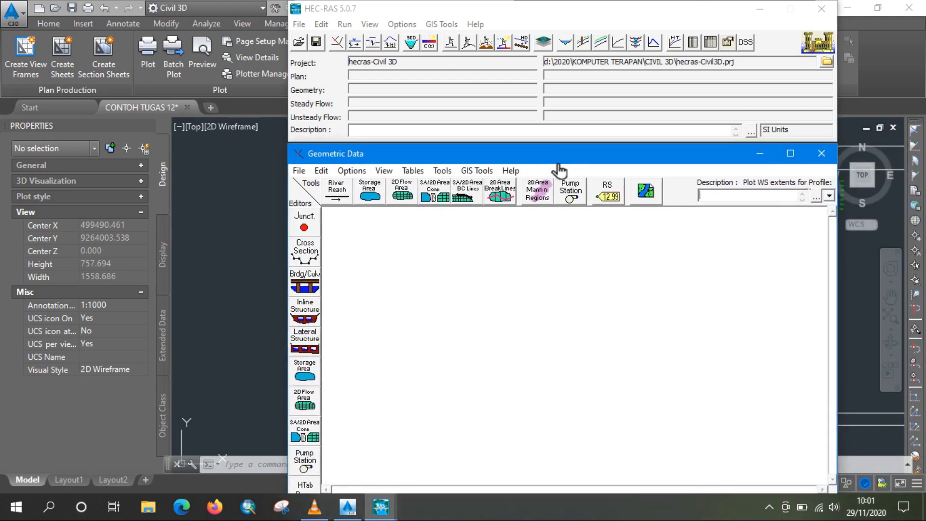
Load the AS SUNGAI file export SL.geo from the CIVIL 3D folder as GIS-format geometry data for import
{"action": "left_click", "coordinate": [300, 172]}
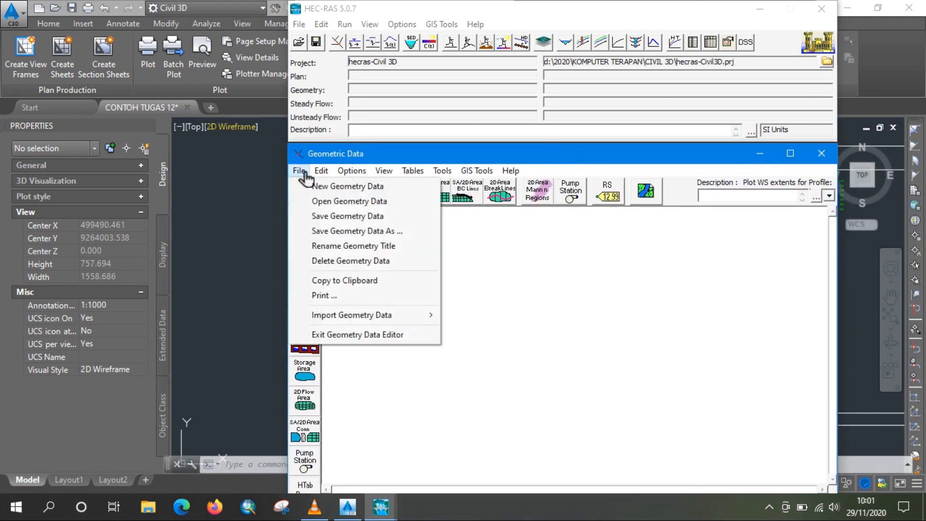
{"action": "mouse_move", "coordinate": [352, 322]}
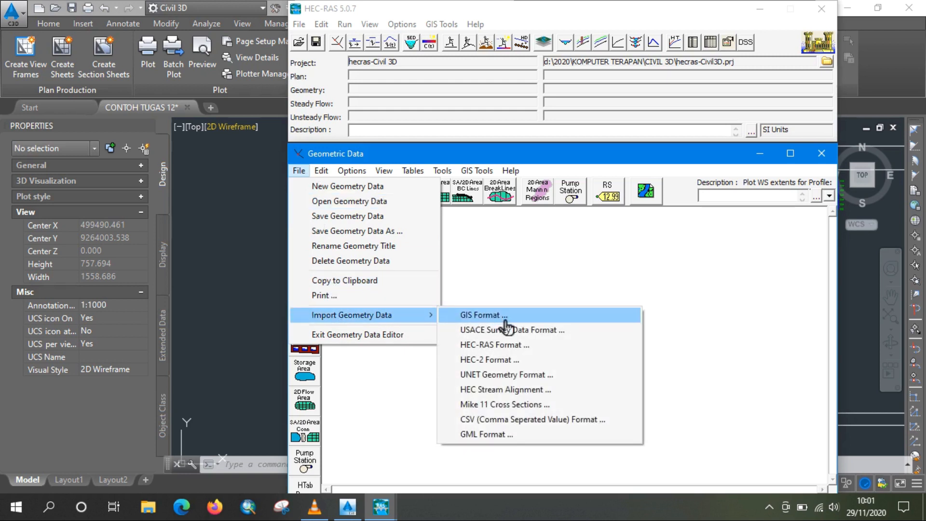
{"action": "left_click", "coordinate": [505, 318]}
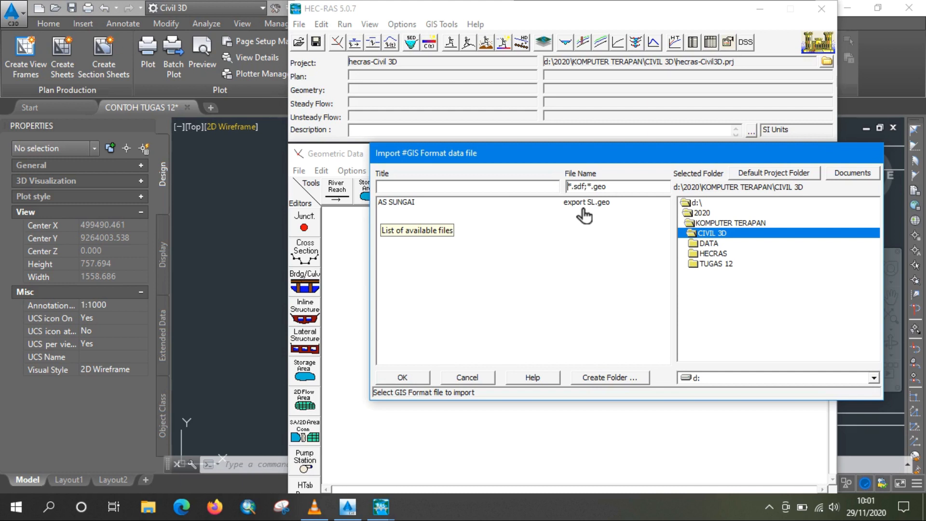
{"action": "left_click", "coordinate": [413, 205]}
{"action": "left_click", "coordinate": [424, 381]}
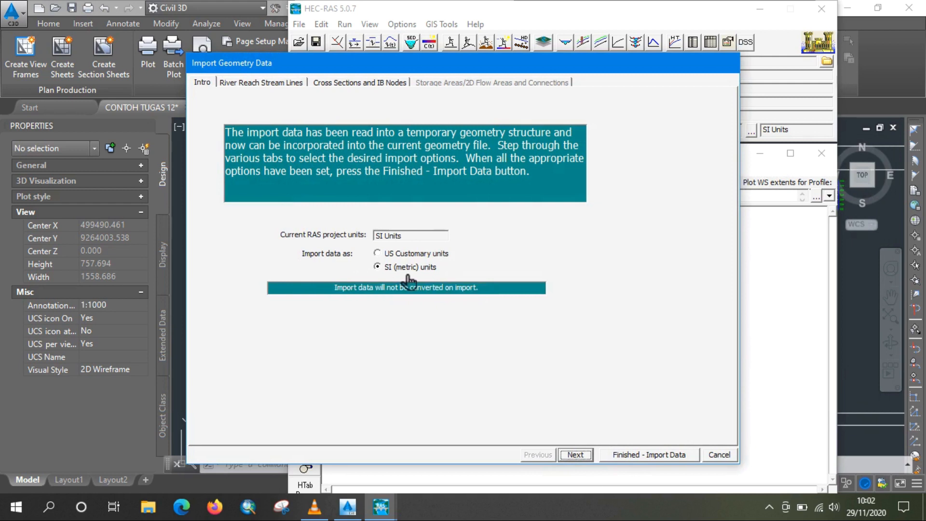
Review the AS SUNGAI stream line and river stations in the import options, and finish importing the geometry in SI (metric) units
{"action": "left_click", "coordinate": [575, 455]}
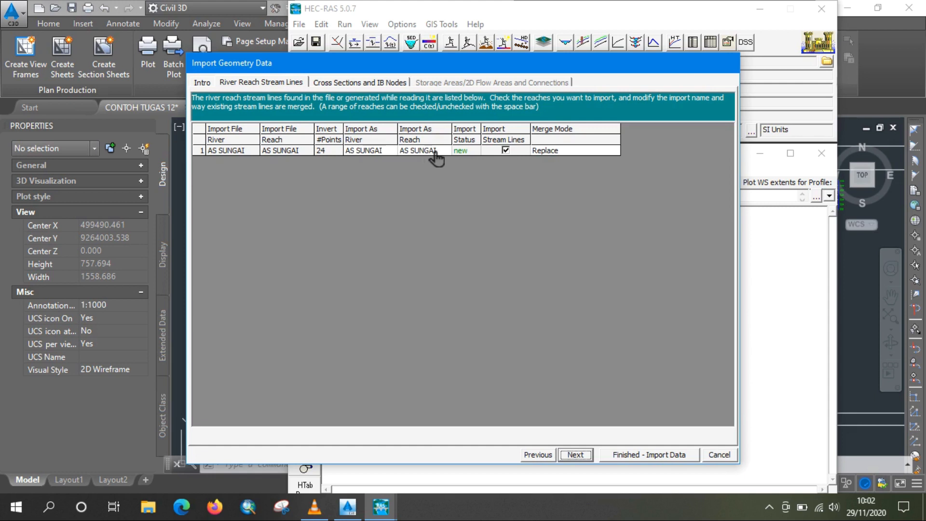
{"action": "left_click", "coordinate": [365, 82]}
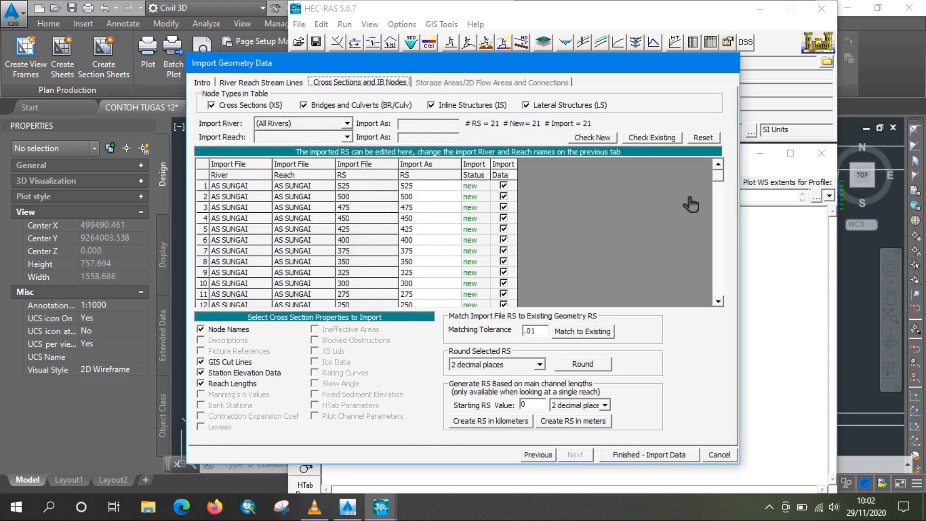
{"action": "left_click_drag", "start_coordinate": [723, 181], "coordinate": [721, 284]}
{"action": "left_click", "coordinate": [718, 301]}
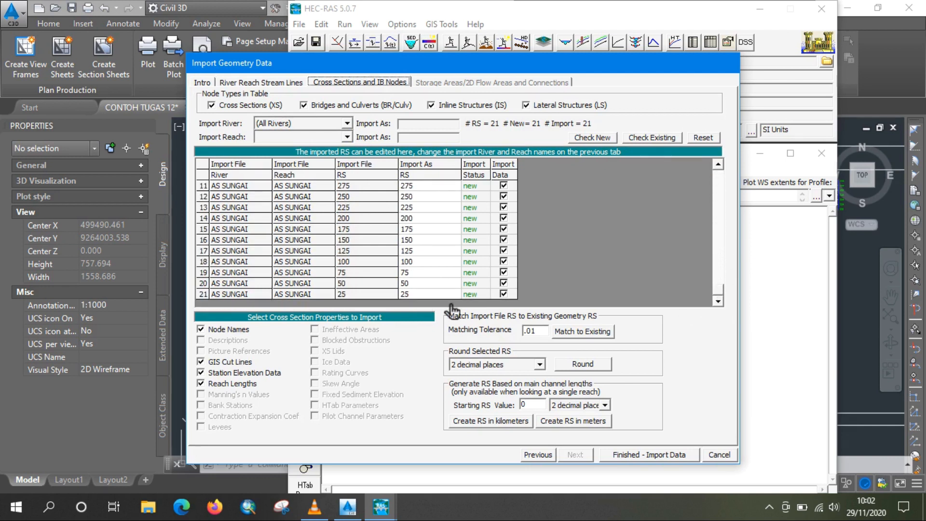
{"action": "left_click", "coordinate": [414, 294]}
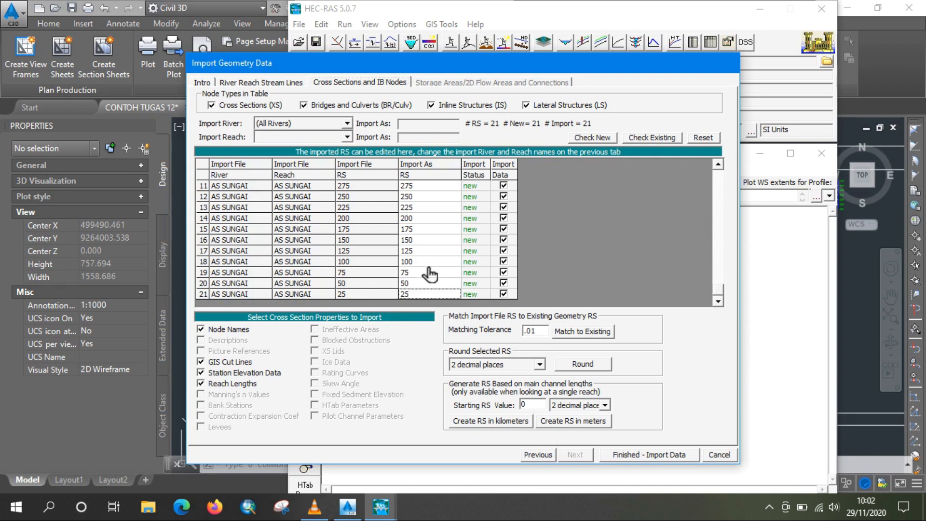
{"action": "double_click", "coordinate": [414, 295]}
{"action": "key", "text": "Escape"}
{"action": "left_click", "coordinate": [645, 457]}
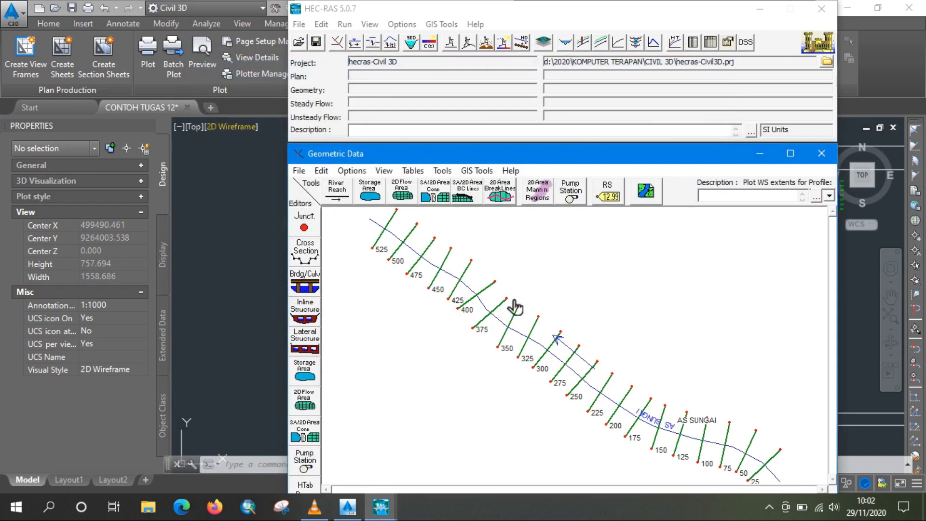
Enlarge the geometry view and examine the imported cross sections at river stations 525, 25 and upstream through 125
{"action": "left_click_drag", "start_coordinate": [655, 159], "coordinate": [619, 131]}
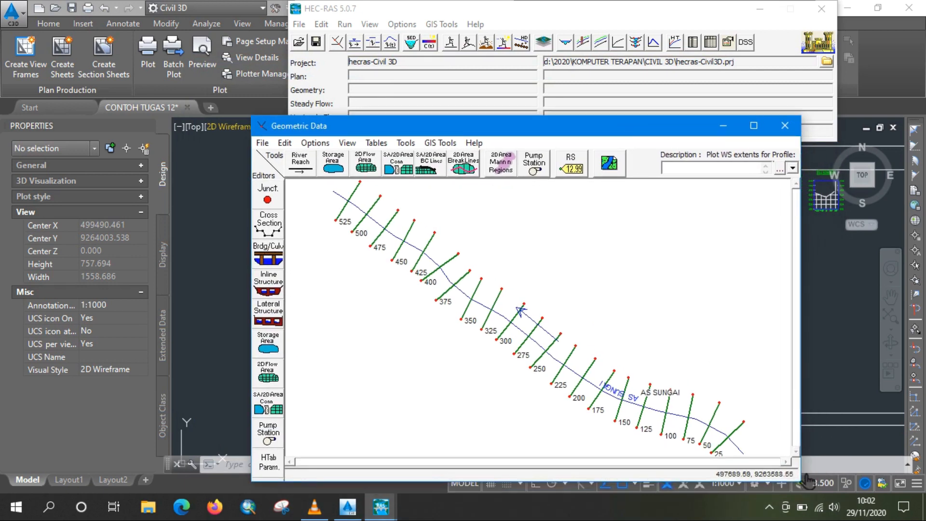
{"action": "left_click_drag", "start_coordinate": [801, 478], "coordinate": [864, 478]}
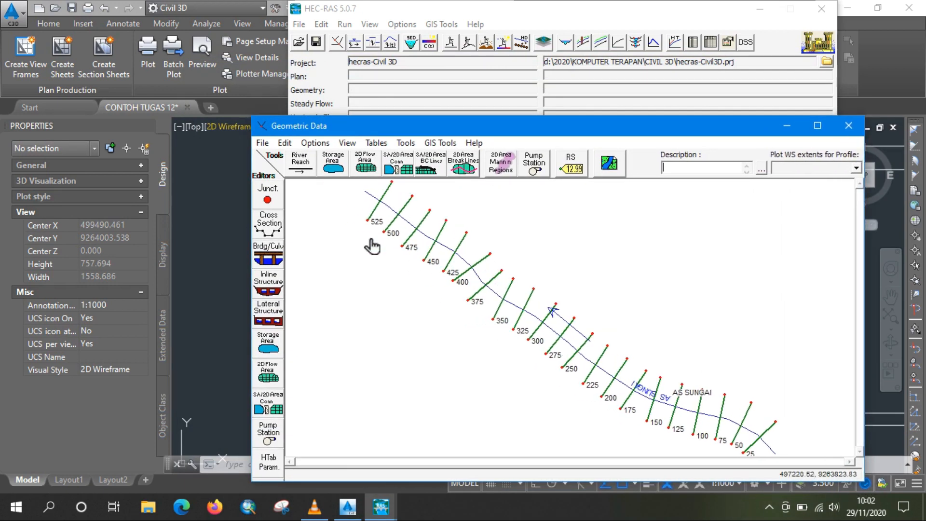
{"action": "left_click", "coordinate": [269, 222]}
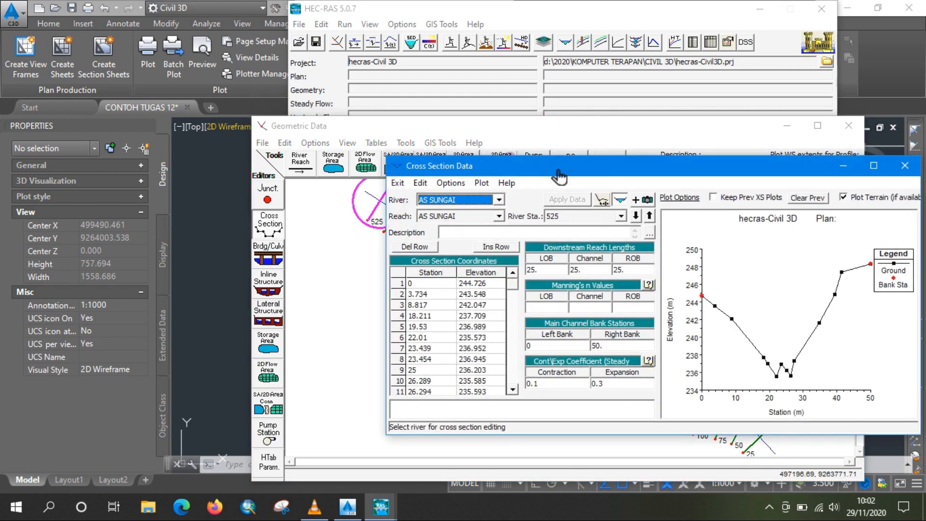
{"action": "left_click_drag", "start_coordinate": [559, 165], "coordinate": [360, 139]}
{"action": "left_click", "coordinate": [420, 189]}
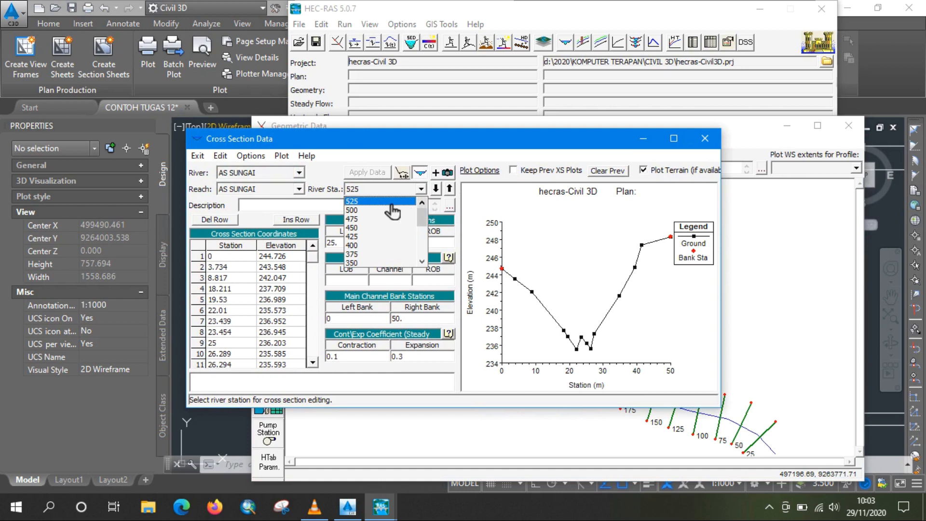
{"action": "left_click_drag", "start_coordinate": [422, 214], "coordinate": [427, 258]}
{"action": "left_click", "coordinate": [357, 263]}
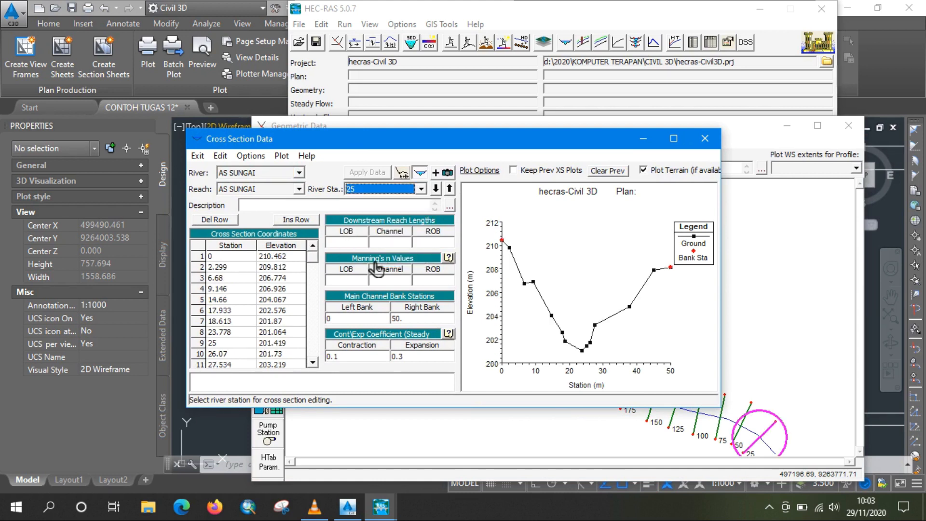
{"action": "left_click", "coordinate": [453, 189]}
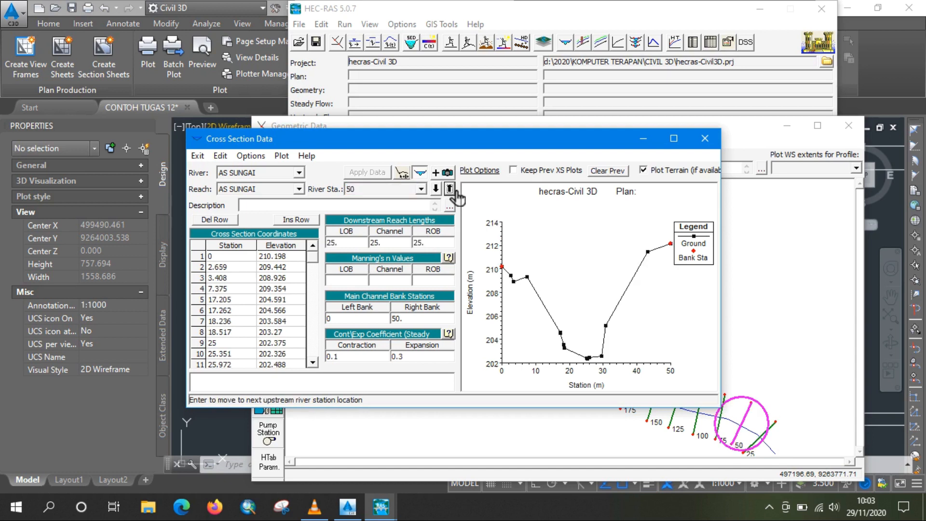
{"action": "left_click", "coordinate": [454, 189]}
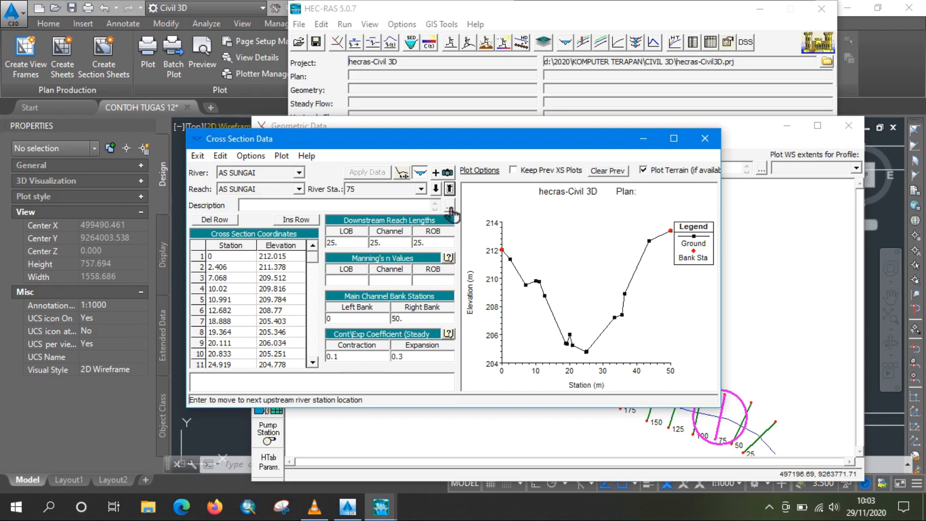
{"action": "left_click", "coordinate": [450, 188]}
{"action": "left_click", "coordinate": [449, 189]}
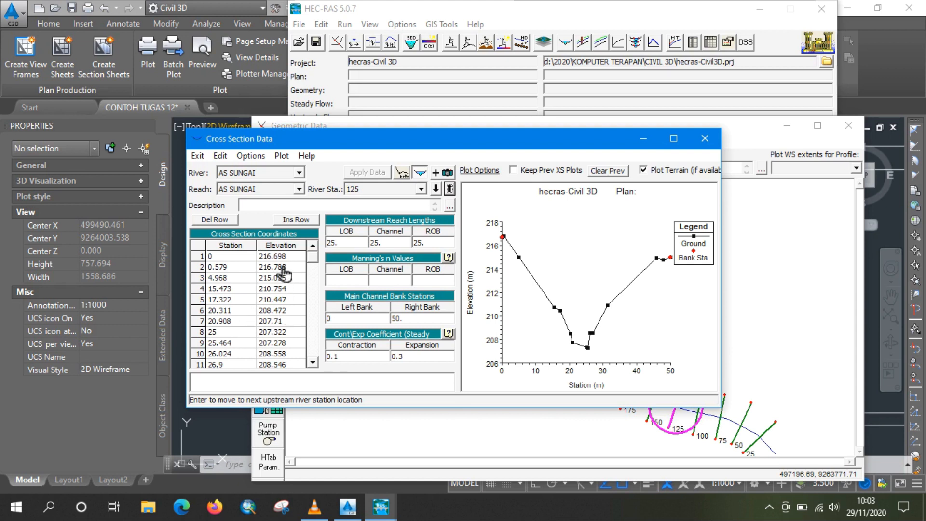
Check the Manning's n and main channel bank station fields at river station 125, and close the cross section editor
{"action": "left_click", "coordinate": [362, 281]}
{"action": "left_click", "coordinate": [389, 284]}
{"action": "left_click", "coordinate": [438, 283]}
{"action": "left_click", "coordinate": [396, 281]}
{"action": "left_click", "coordinate": [354, 281]}
{"action": "left_click", "coordinate": [413, 319]}
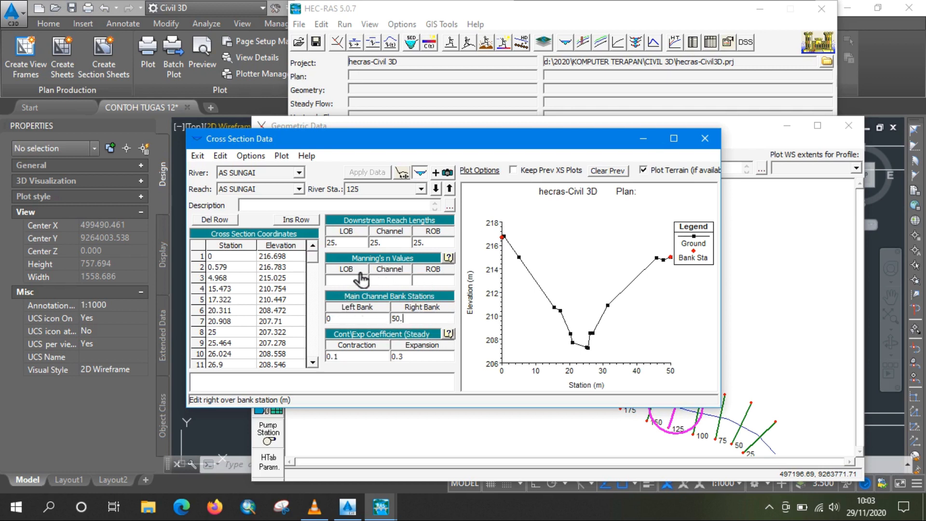
{"action": "left_click", "coordinate": [705, 139]}
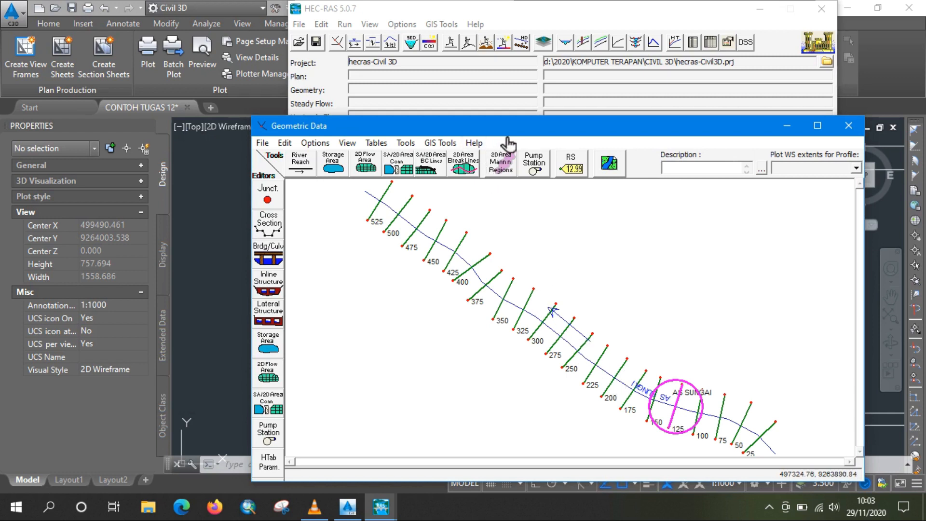
Switch to Civil 3D and examine the river alignment and its station labels for comparison with the imported geometry
{"action": "left_click_drag", "start_coordinate": [513, 133], "coordinate": [507, 113]}
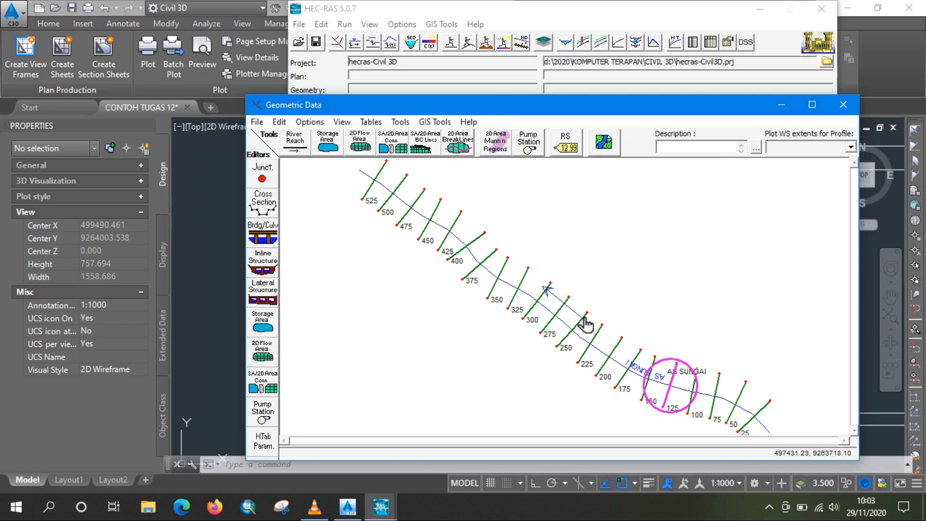
{"action": "left_click", "coordinate": [235, 256]}
{"action": "scroll", "coordinate": [532, 263], "scroll_direction": "down", "scroll_amount": 5}
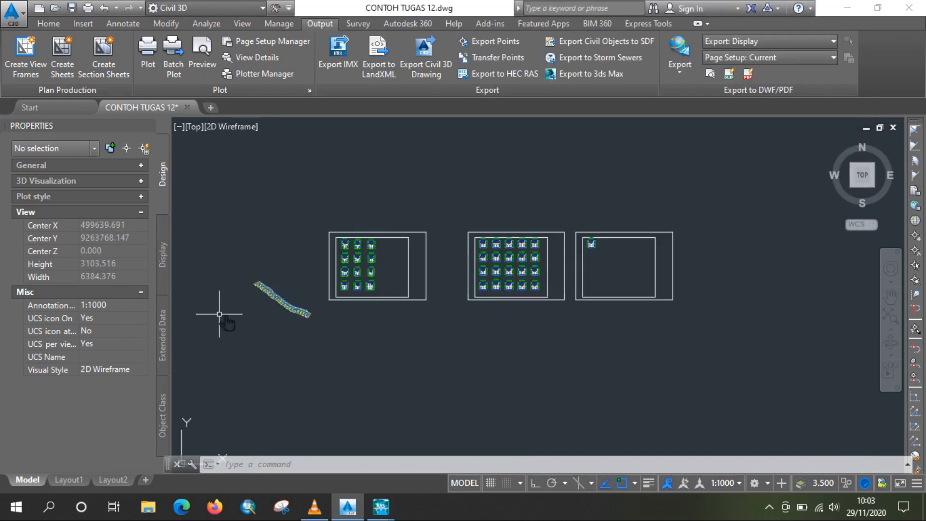
{"action": "scroll", "coordinate": [241, 316], "scroll_direction": "up", "scroll_amount": 3}
{"action": "scroll", "coordinate": [313, 311], "scroll_direction": "up", "scroll_amount": 3}
{"action": "scroll", "coordinate": [338, 301], "scroll_direction": "up", "scroll_amount": 2}
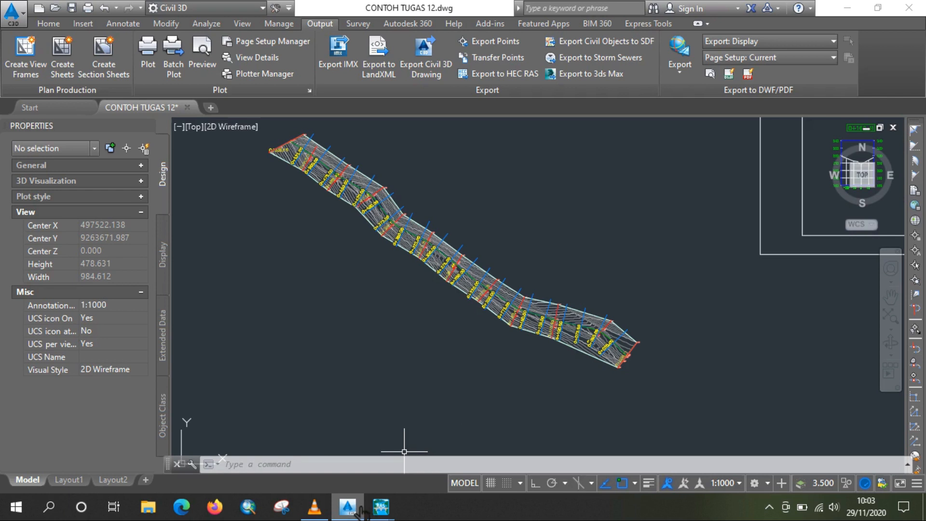
Switch back to HEC-RAS and reverse the point order of the AS SUNGAI reach invert line to flip its flow direction
{"action": "mouse_move", "coordinate": [390, 510]}
{"action": "left_click", "coordinate": [428, 480]}
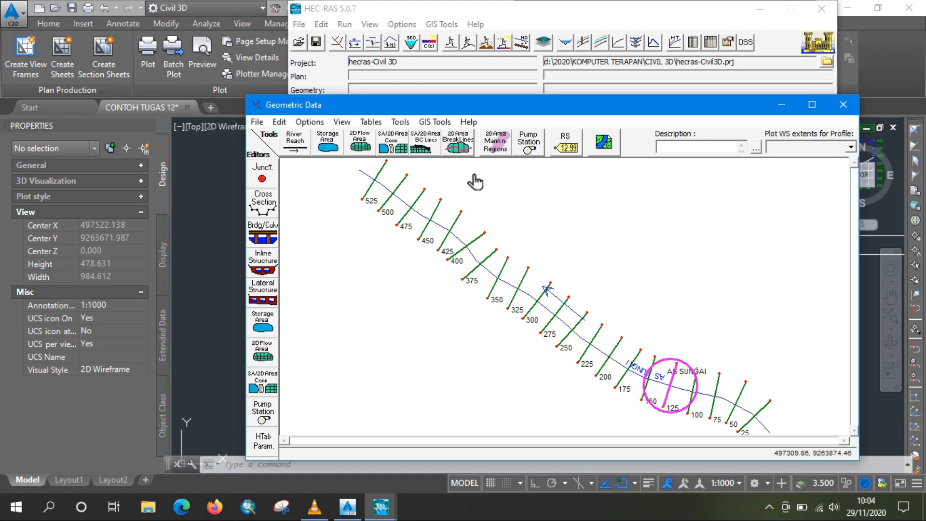
{"action": "left_click", "coordinate": [443, 126]}
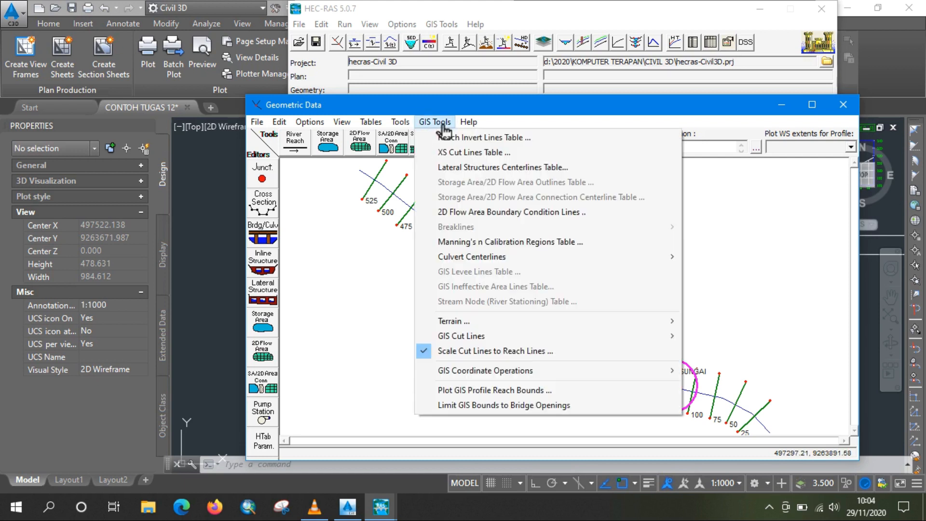
{"action": "left_click", "coordinate": [516, 141]}
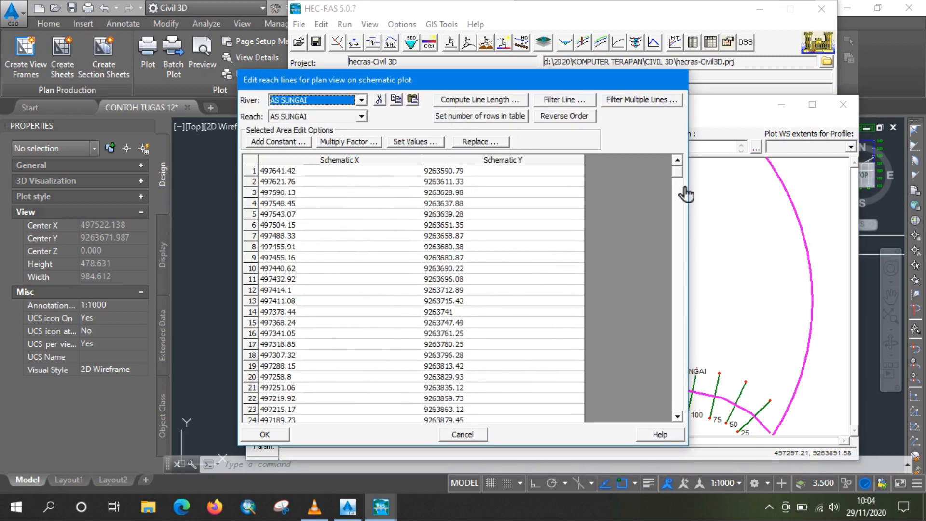
{"action": "mouse_move", "coordinate": [678, 172]}
{"action": "left_mouse_down"}
{"action": "mouse_move", "coordinate": [681, 191]}
{"action": "mouse_move", "coordinate": [681, 166]}
{"action": "left_mouse_up"}
{"action": "left_click", "coordinate": [561, 117]}
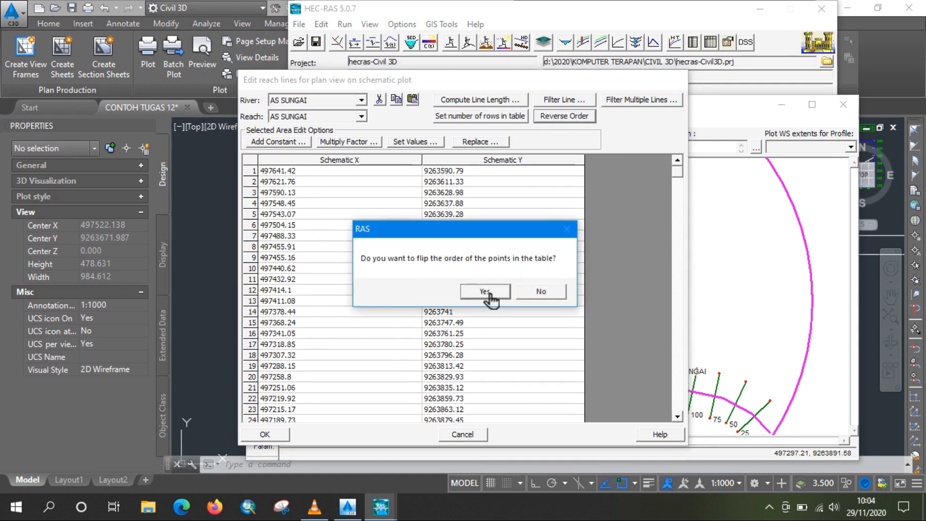
{"action": "left_click", "coordinate": [484, 292]}
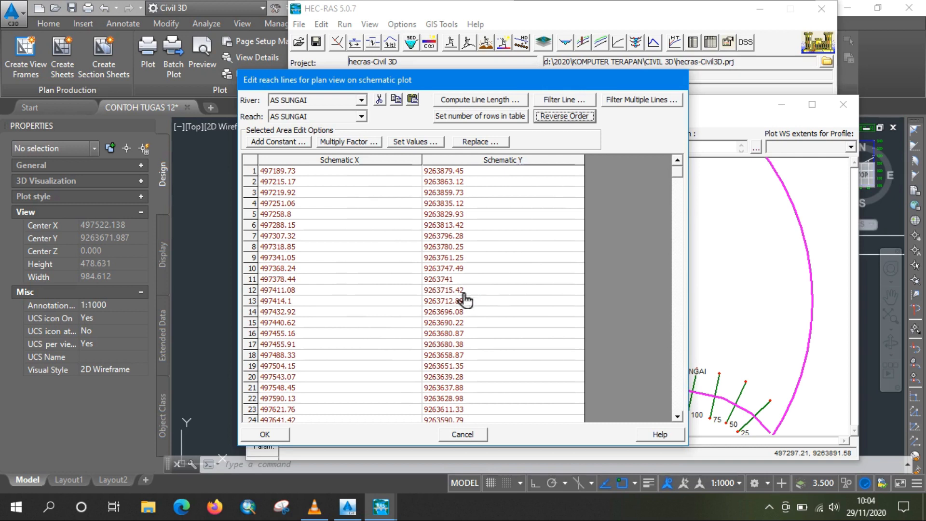
{"action": "left_click", "coordinate": [272, 436]}
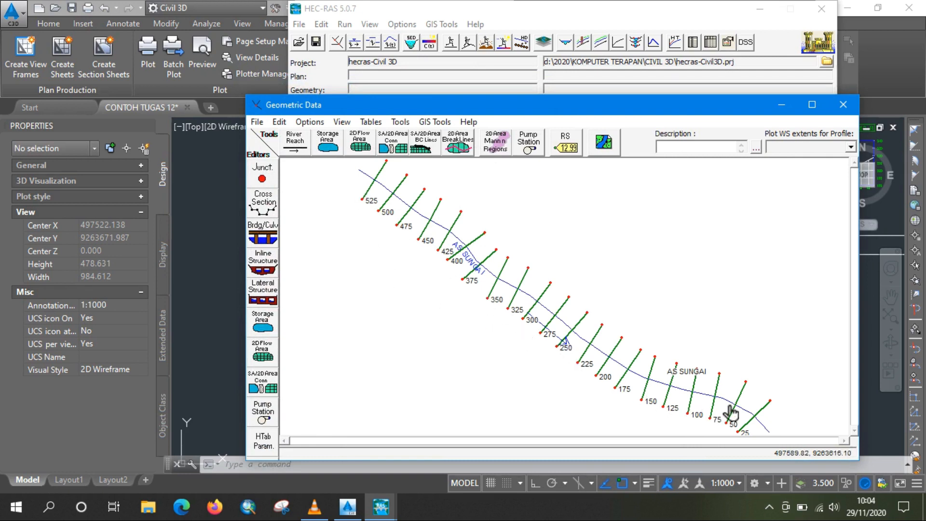
Examine the AS SUNGAI ground profile plot in a widened window and close it
{"action": "left_click", "coordinate": [585, 44]}
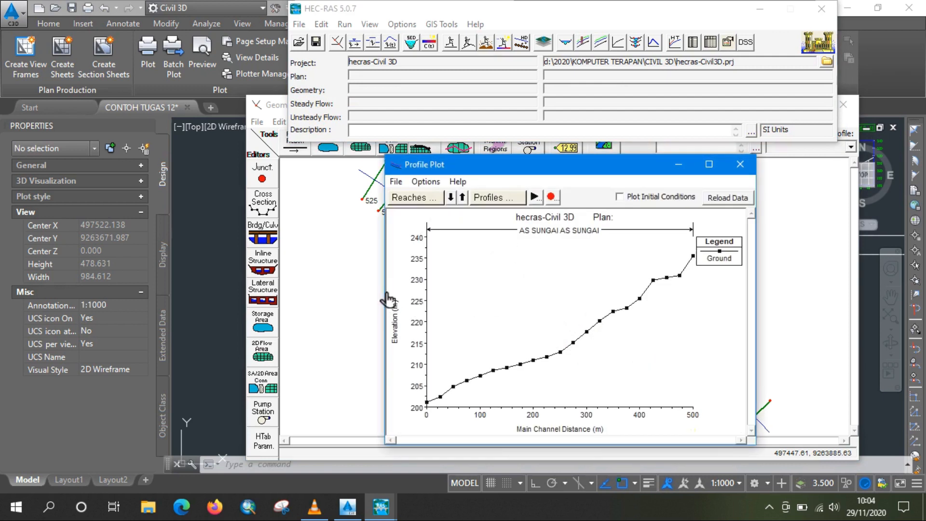
{"action": "left_click_drag", "start_coordinate": [391, 292], "coordinate": [150, 253]}
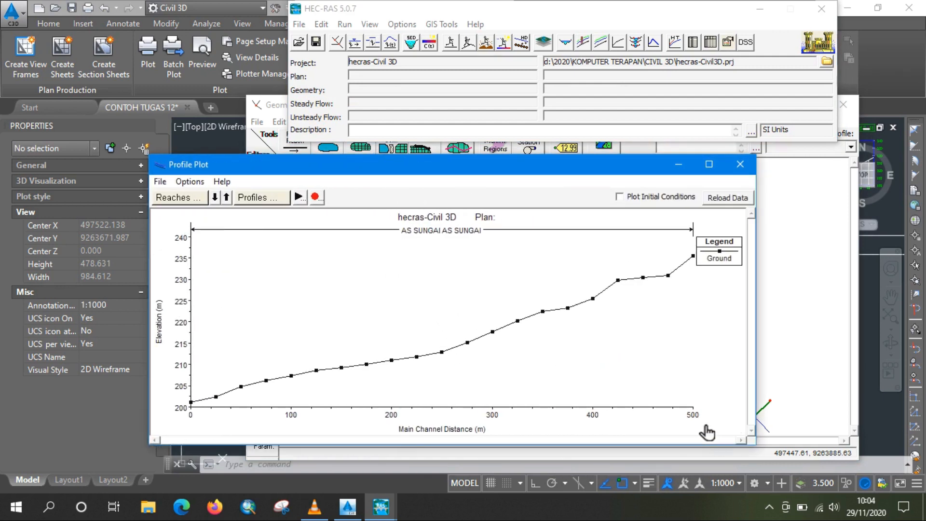
{"action": "left_click_drag", "start_coordinate": [647, 445], "coordinate": [652, 418]}
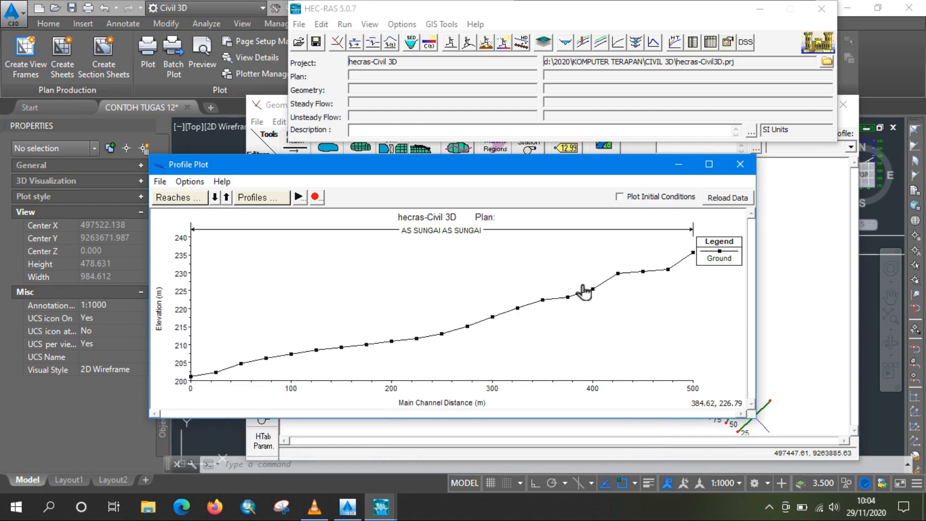
{"action": "left_click", "coordinate": [741, 165]}
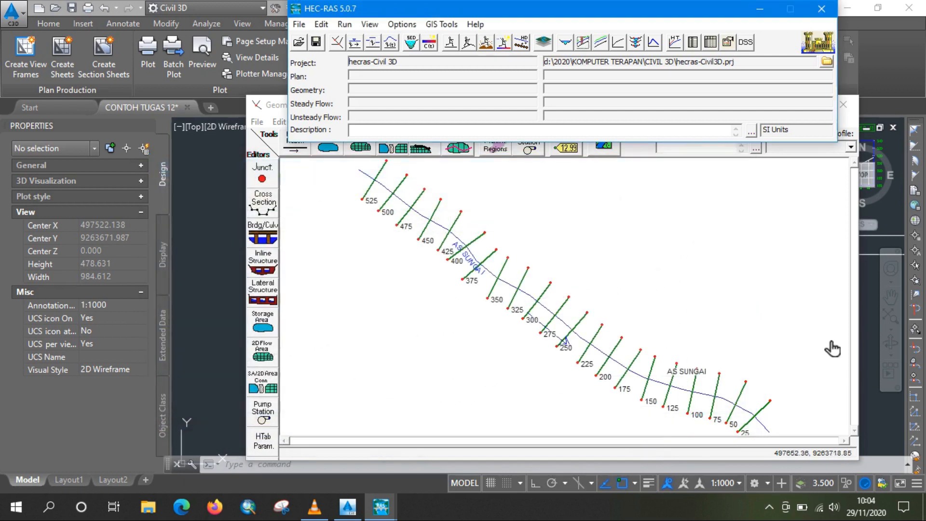
Check the Manning's n fields for the cross section at river station 525, and close the cross section editor
{"action": "left_click", "coordinate": [263, 202]}
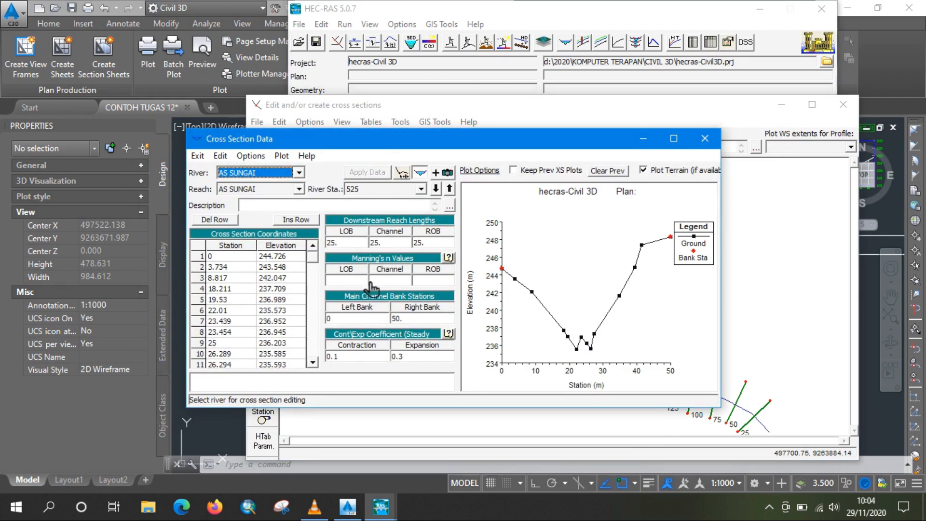
{"action": "left_click", "coordinate": [367, 282]}
{"action": "left_click", "coordinate": [392, 281]}
{"action": "left_click", "coordinate": [428, 282]}
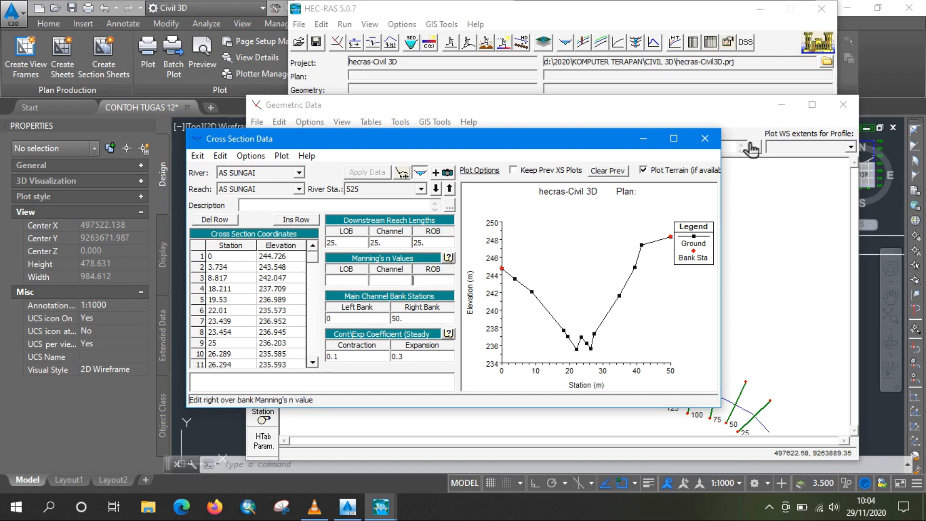
{"action": "left_click", "coordinate": [704, 138]}
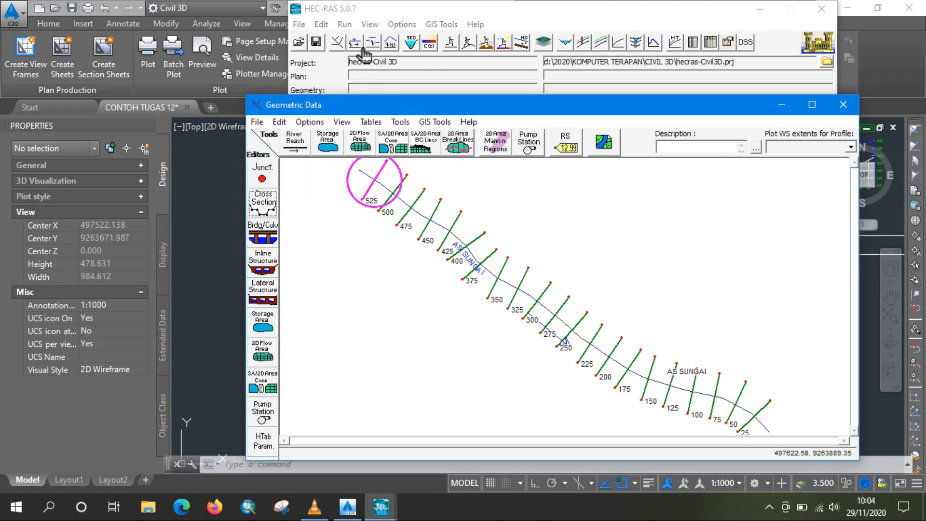